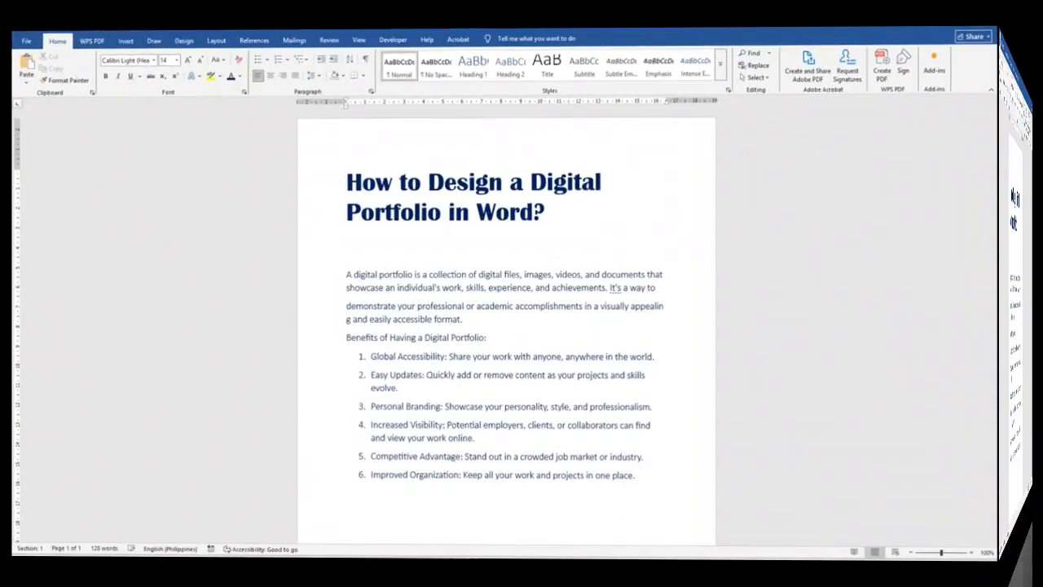
# Switch to the completed sample portfolio and review its pages from the cover through Career Objective to References.
pyautogui.click(383, 521)
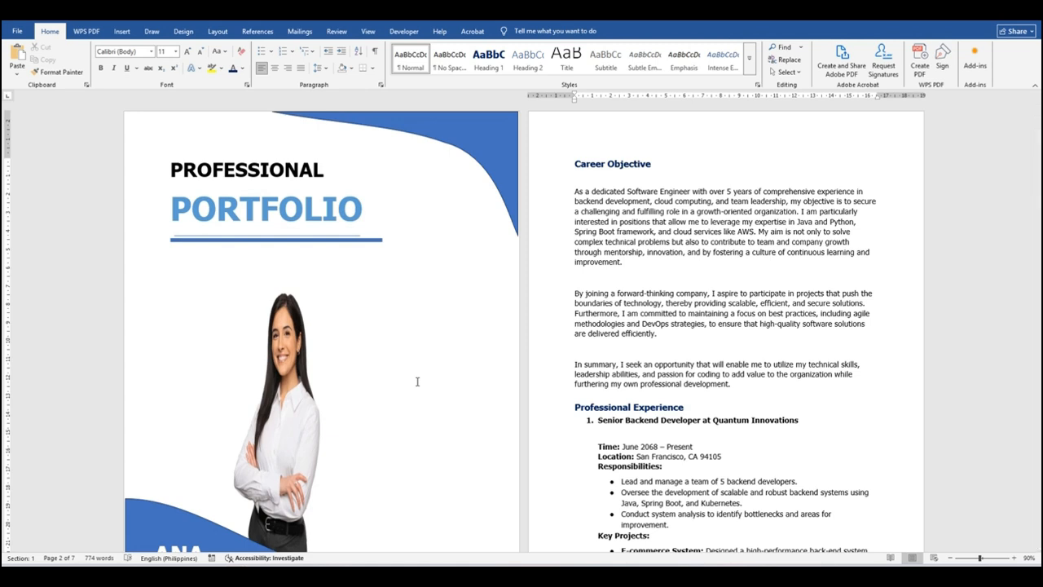
pyautogui.scroll(-1, 418, 381)
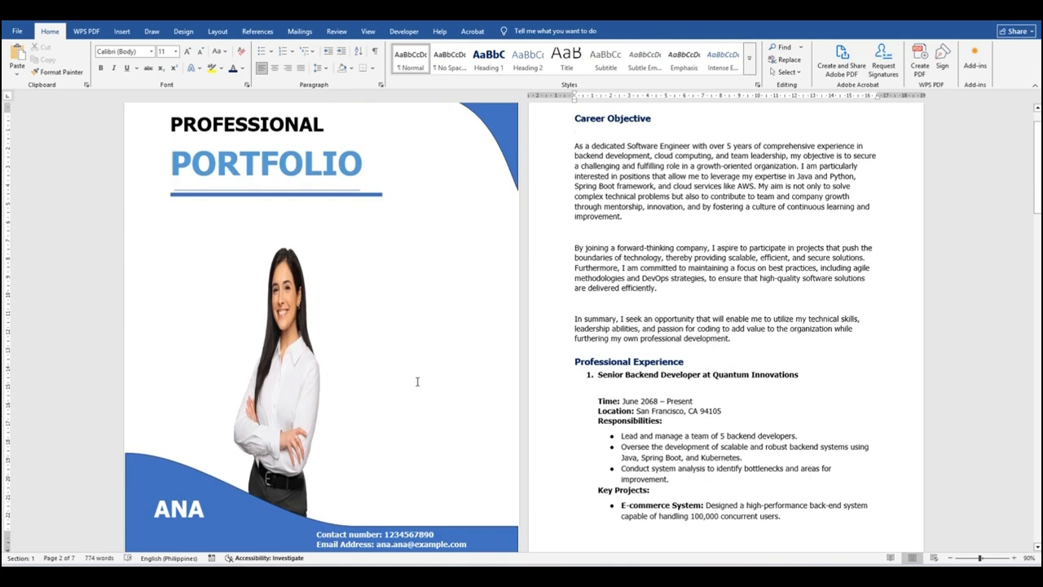
pyautogui.scroll(-4, 418, 381)
pyautogui.scroll(4, 417, 381)
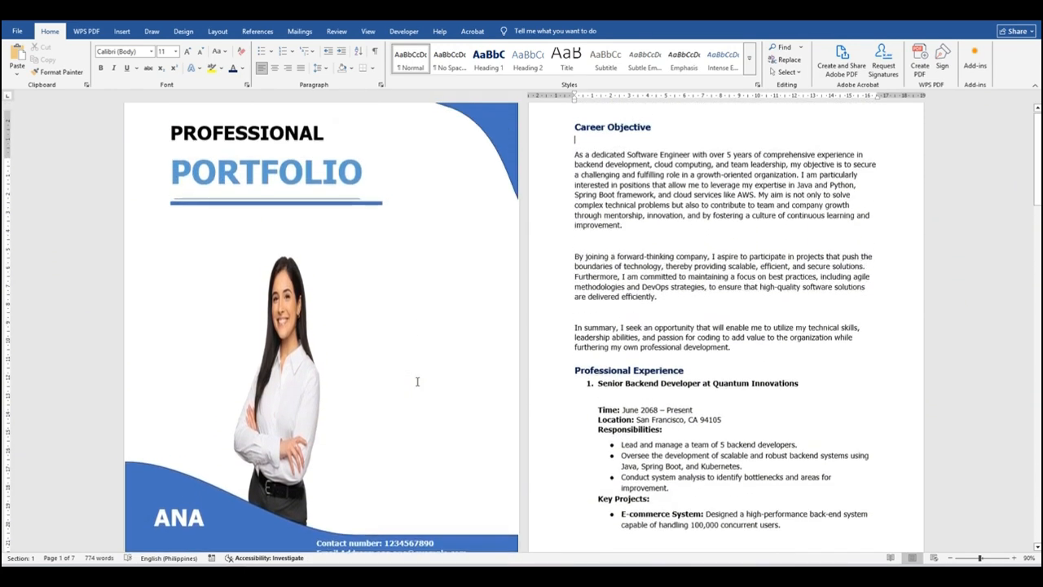
pyautogui.scroll(1, 418, 381)
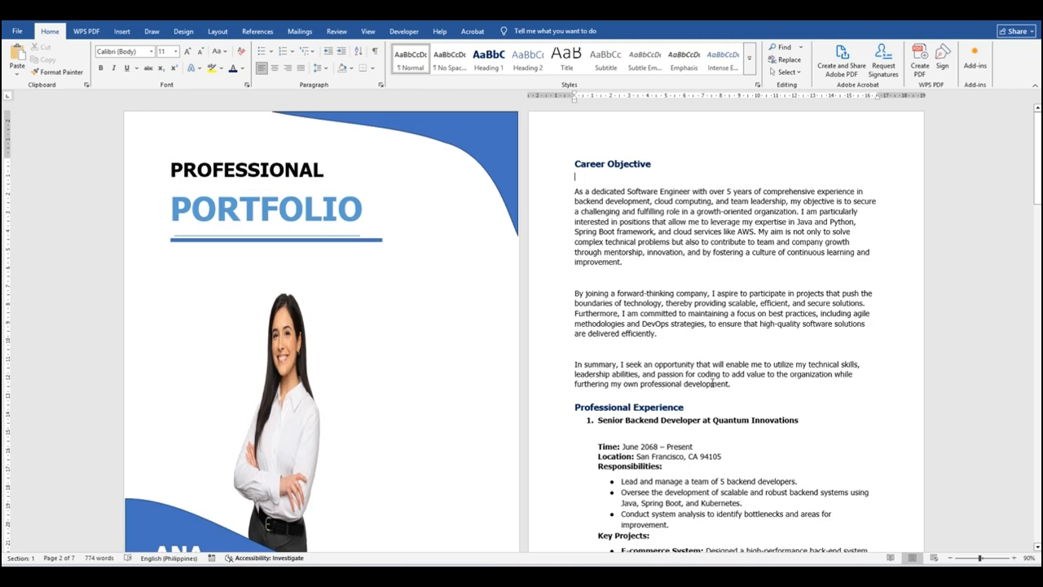
pyautogui.scroll(-10, 713, 383)
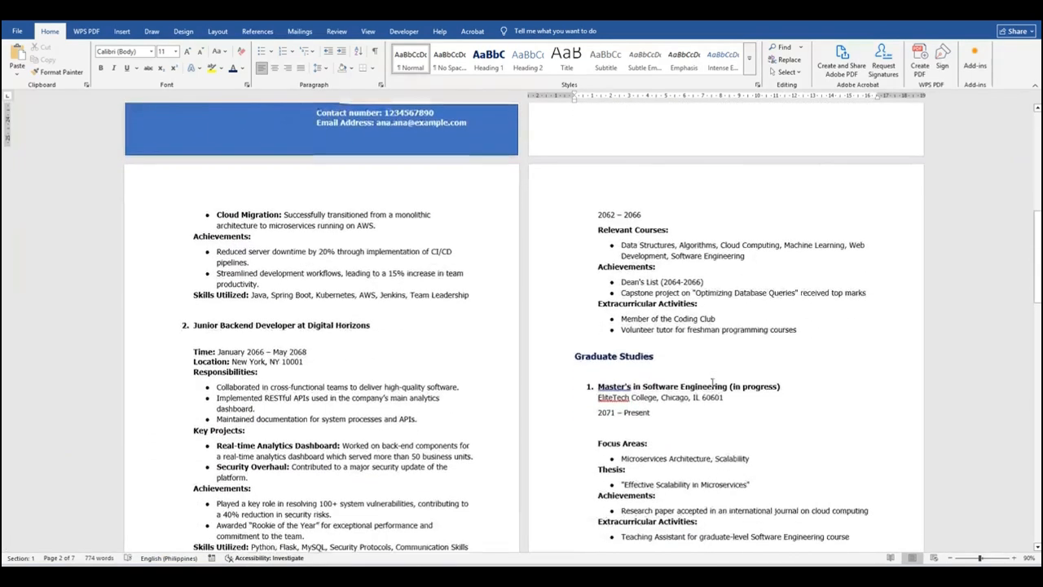
pyautogui.scroll(-9, 713, 383)
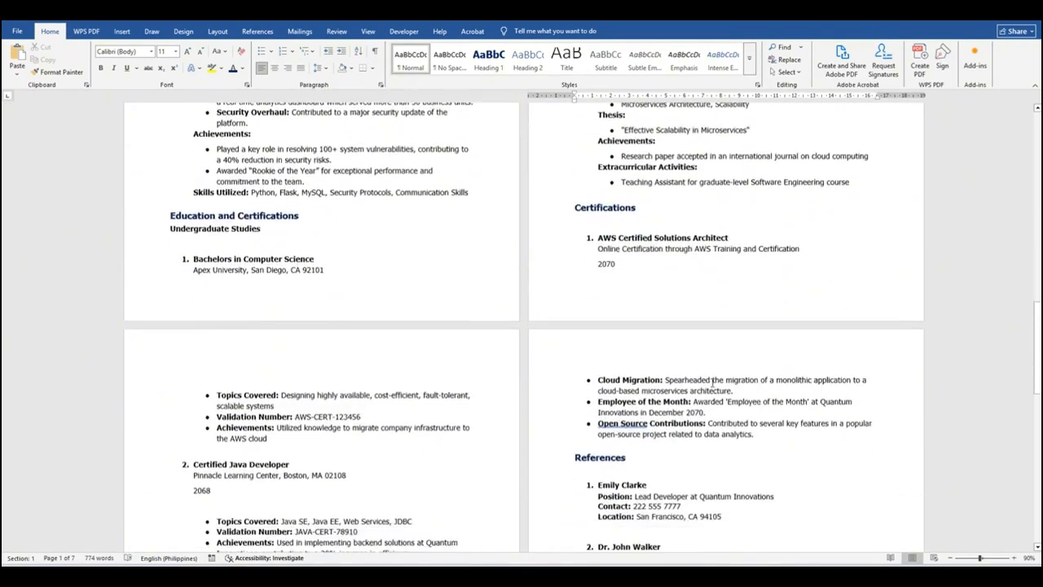
pyautogui.scroll(-3, 713, 382)
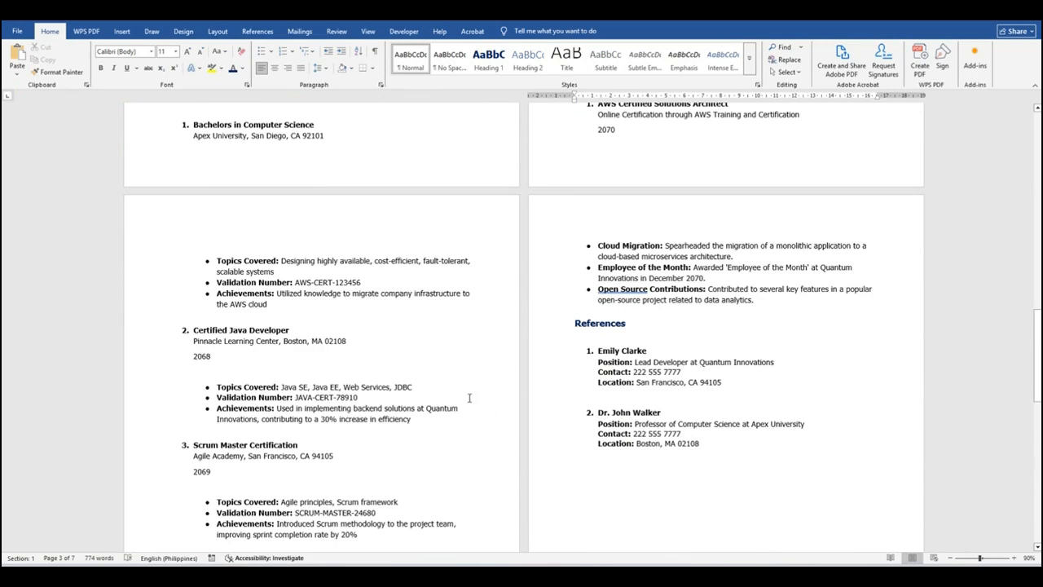
pyautogui.scroll(-8, 470, 397)
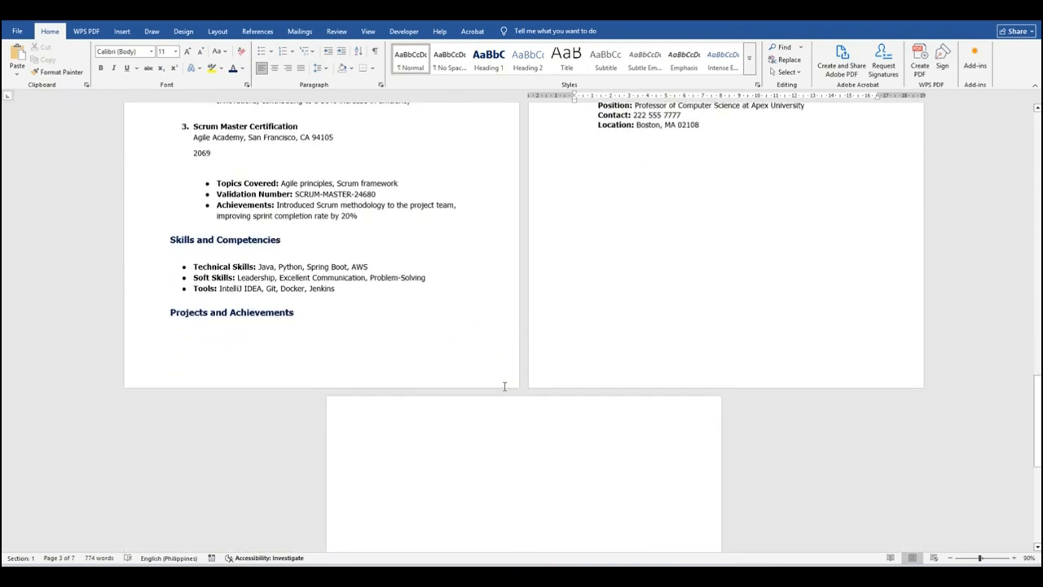
pyautogui.scroll(14, 506, 386)
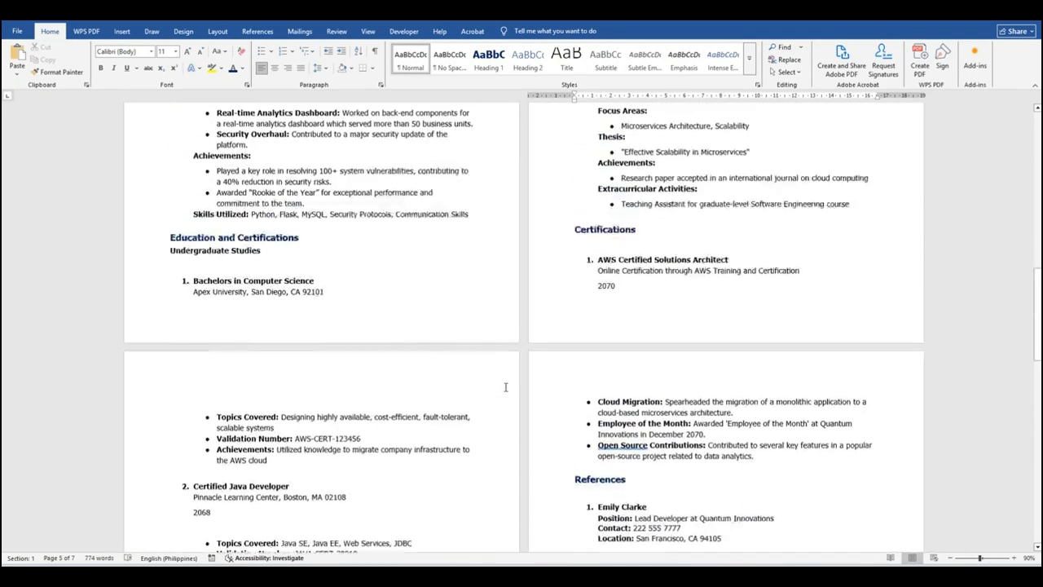
pyautogui.scroll(5, 505, 387)
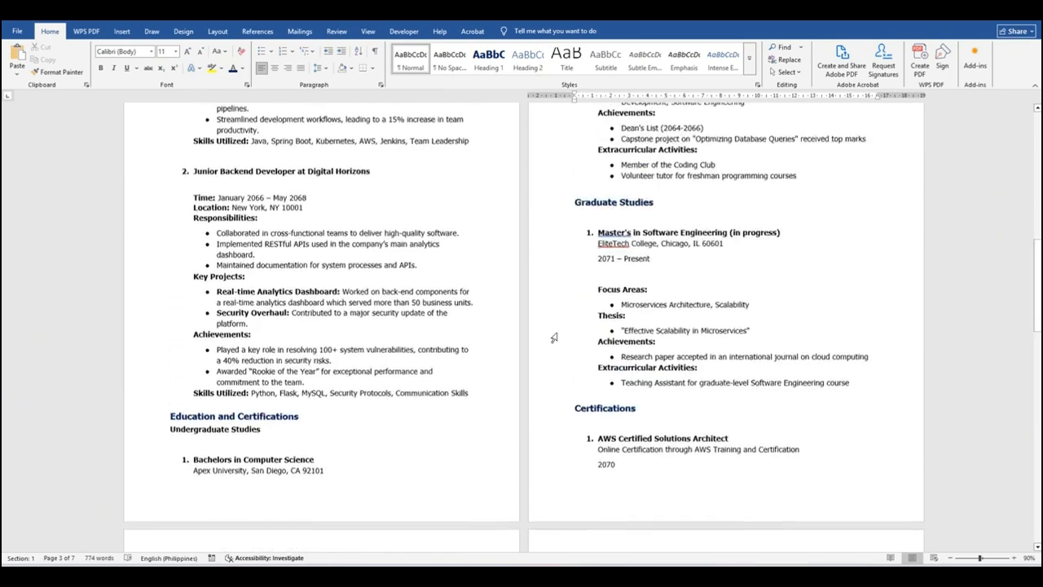
pyautogui.scroll(20, 553, 337)
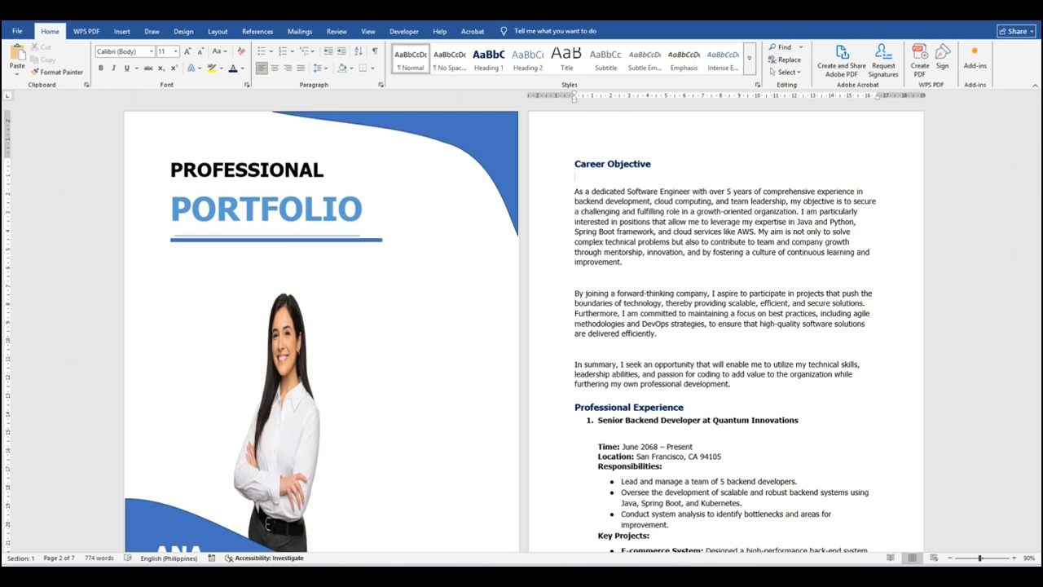
# Open a new blank Word document for building the portfolio.
pyautogui.click(122, 576)
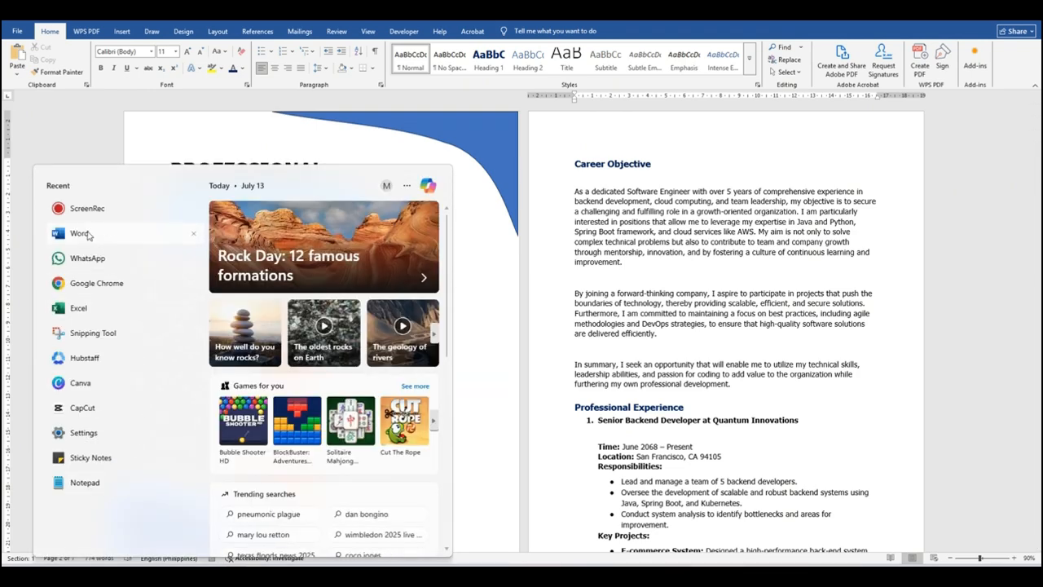
pyautogui.click(81, 234)
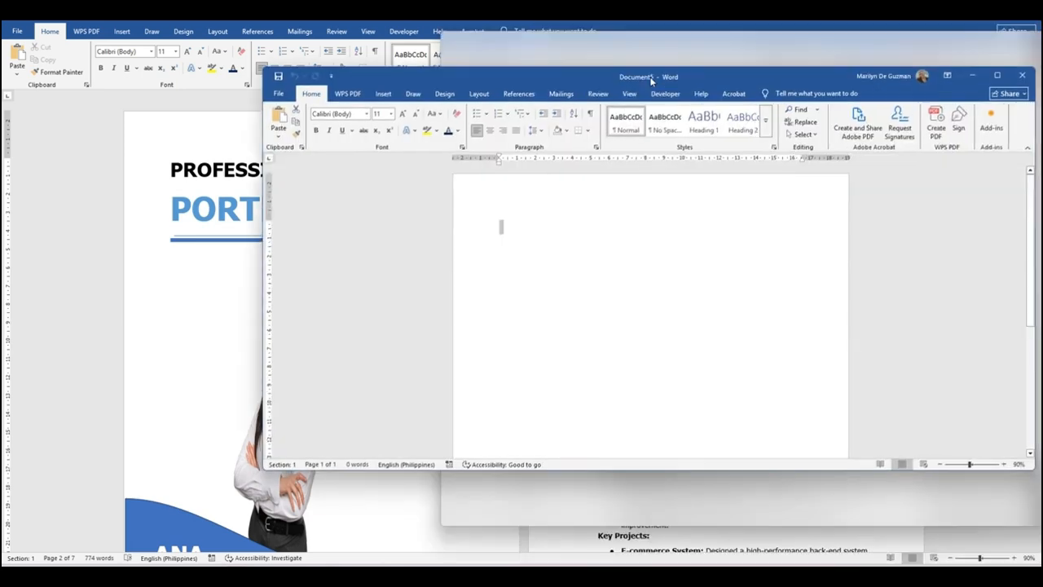
pyautogui.click(878, 66)
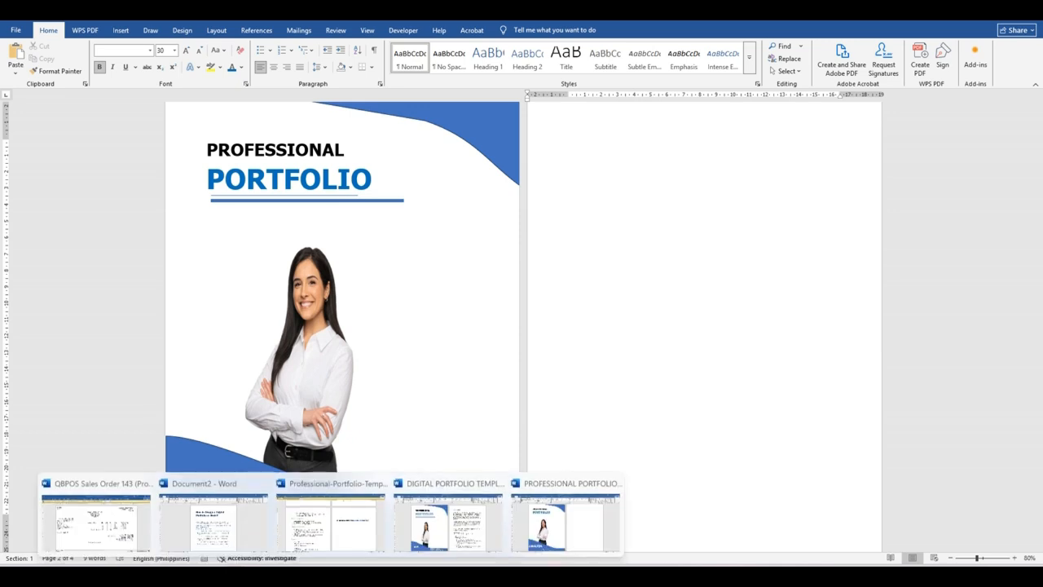
# Switch to the DIGITAL PORTFOLIO sample document and examine its section headings and content, from Career Objective to References.
pyautogui.click(497, 524)
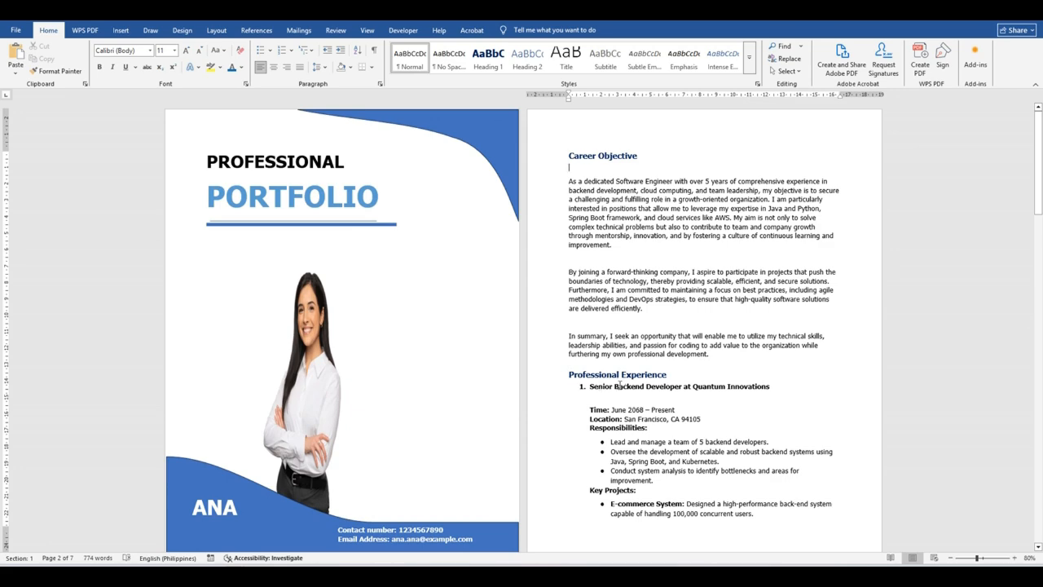
pyautogui.scroll(-8, 621, 385)
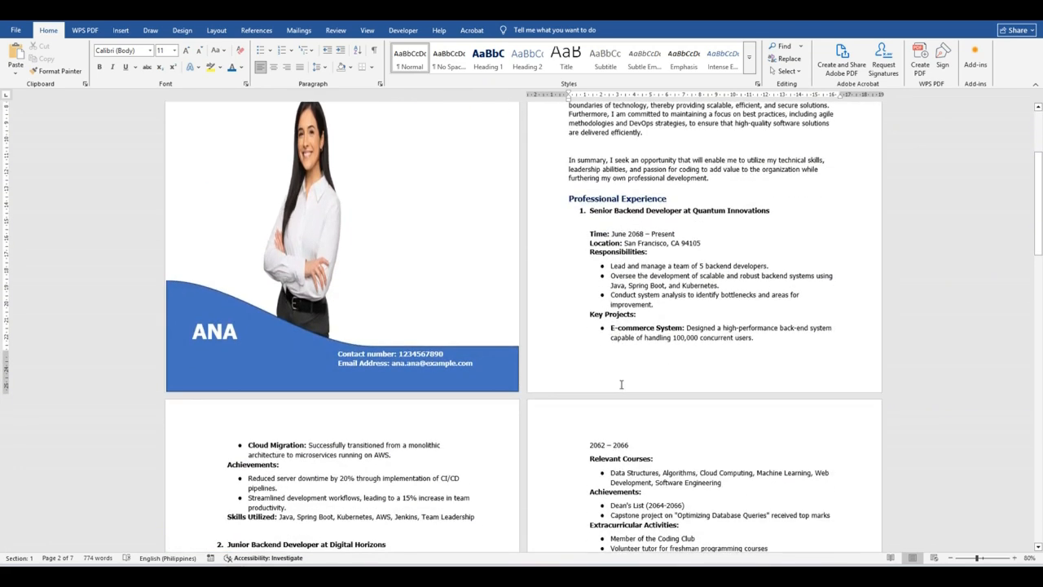
pyautogui.scroll(-4, 456, 388)
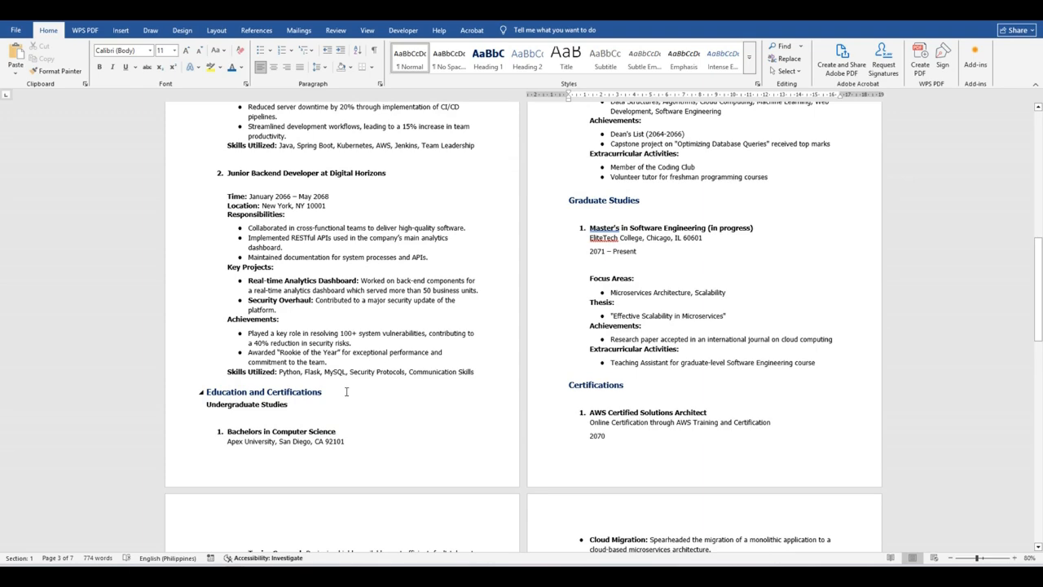
pyautogui.scroll(-3, 683, 343)
pyautogui.scroll(-4, 683, 343)
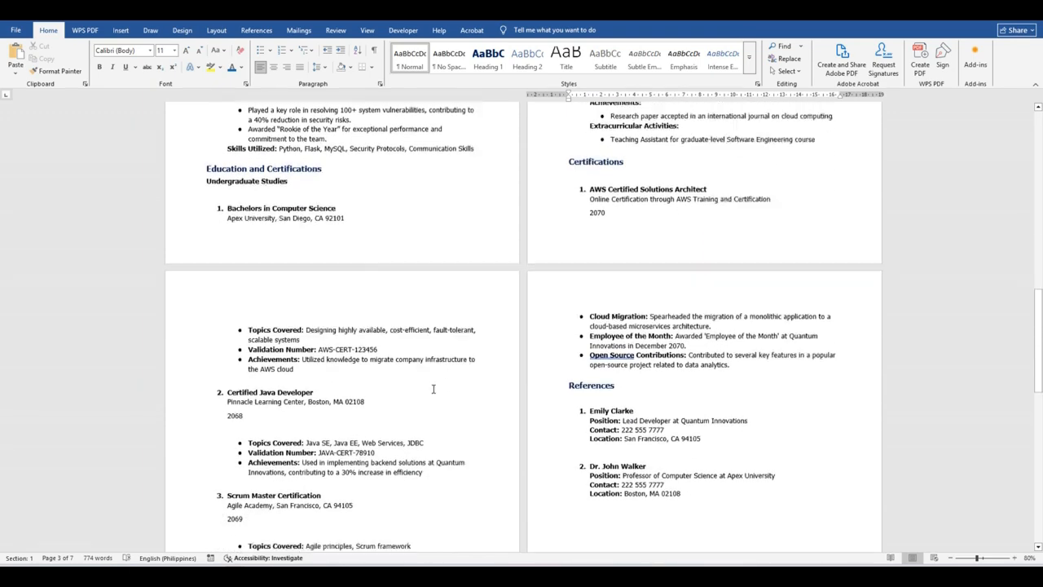
pyautogui.scroll(-4, 398, 392)
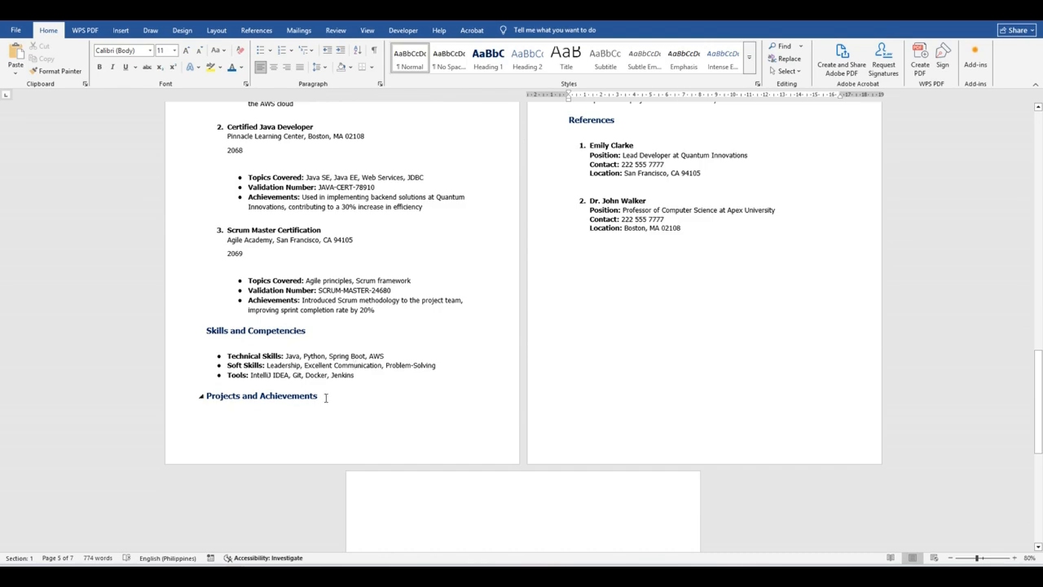
pyautogui.scroll(13, 324, 397)
pyautogui.scroll(9, 326, 390)
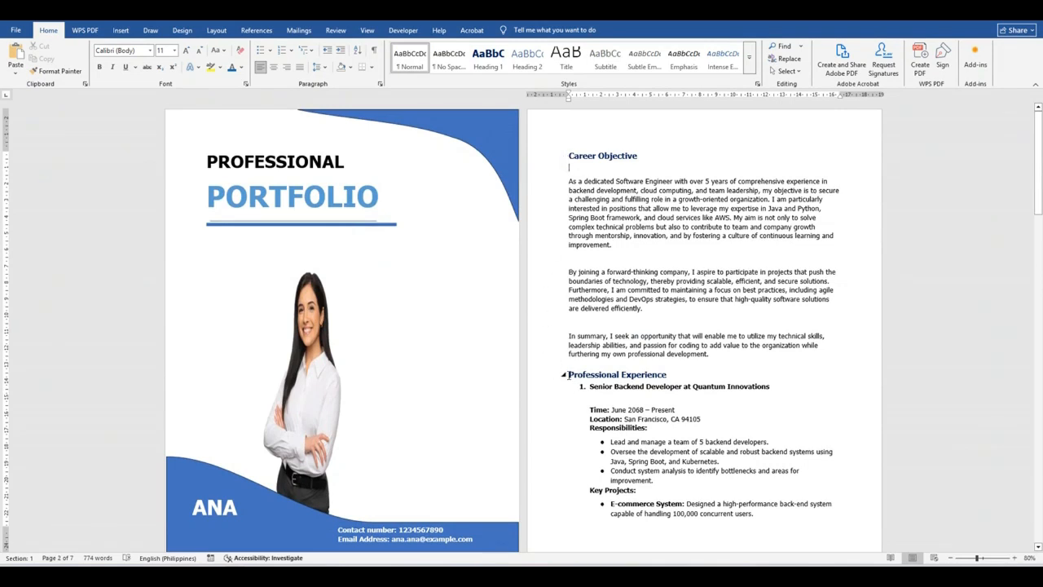
pyautogui.scroll(-7, 570, 380)
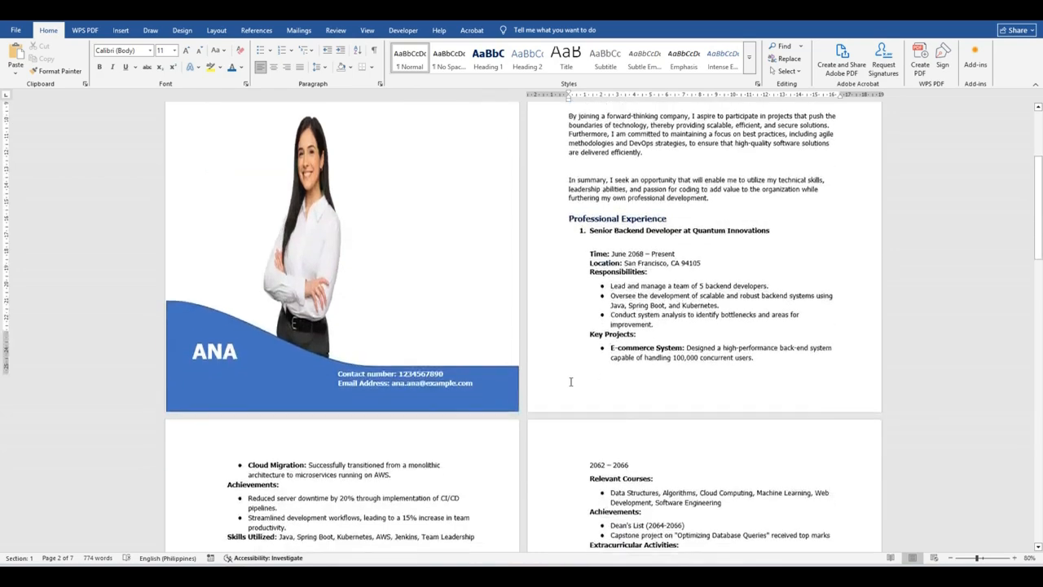
pyautogui.scroll(-9, 570, 382)
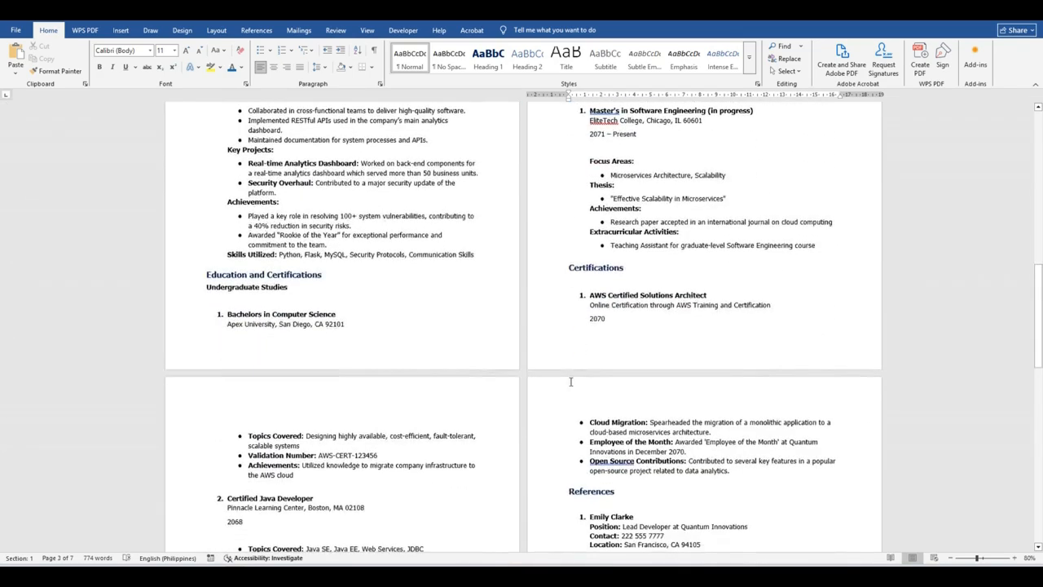
pyautogui.scroll(5, 571, 381)
pyautogui.scroll(11, 571, 382)
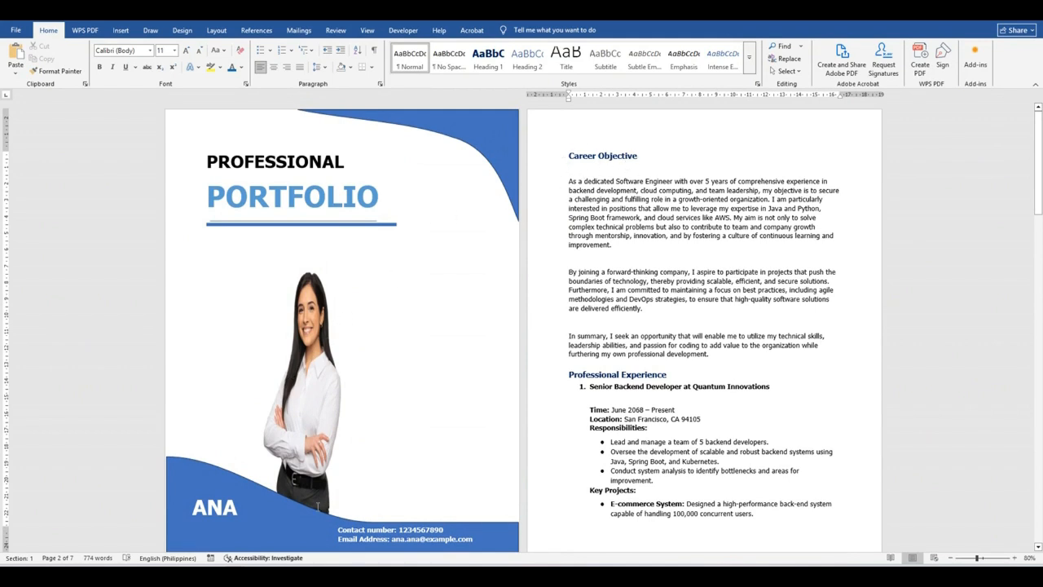
# Return to the PROFESSIONAL PORTFOLIO document and apply the Heading 1 style to the empty line on page two.
pyautogui.moveTo(332, 570)
pyautogui.click(585, 522)
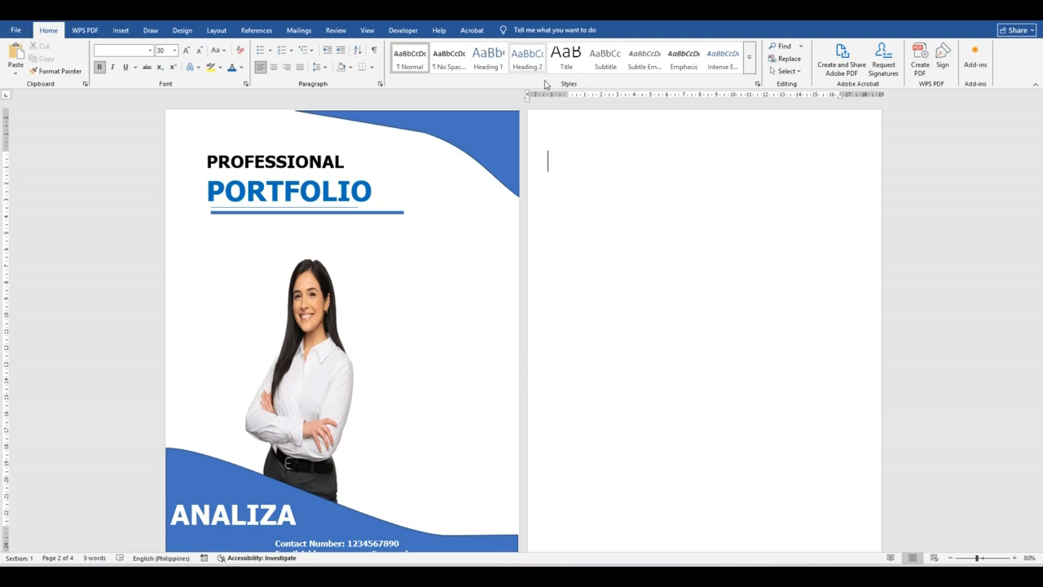
pyautogui.click(492, 59)
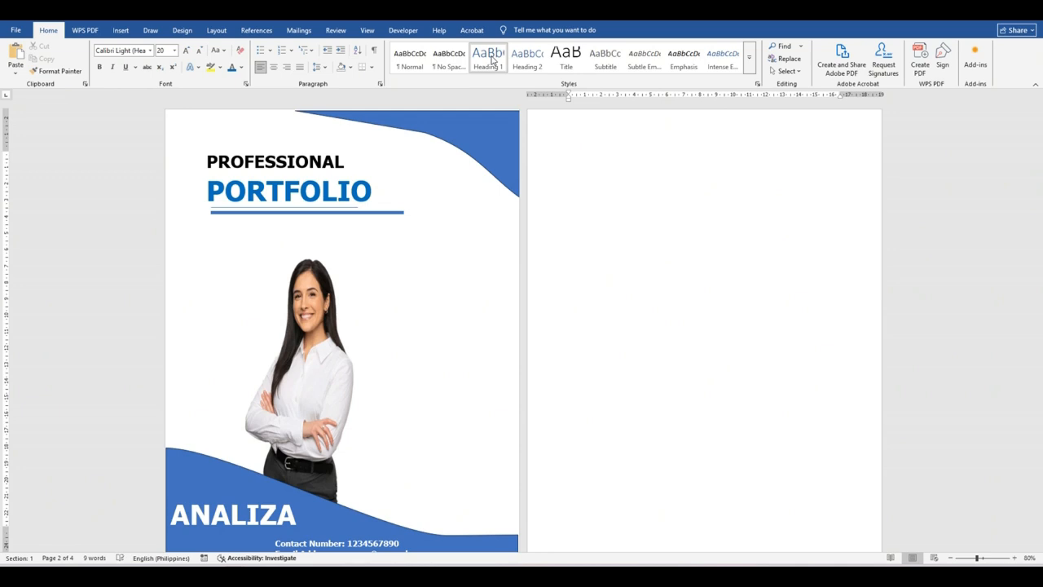
# Modify the Heading 1 style to use the Proxima Nova font in bold.
pyautogui.rightClick(493, 59)
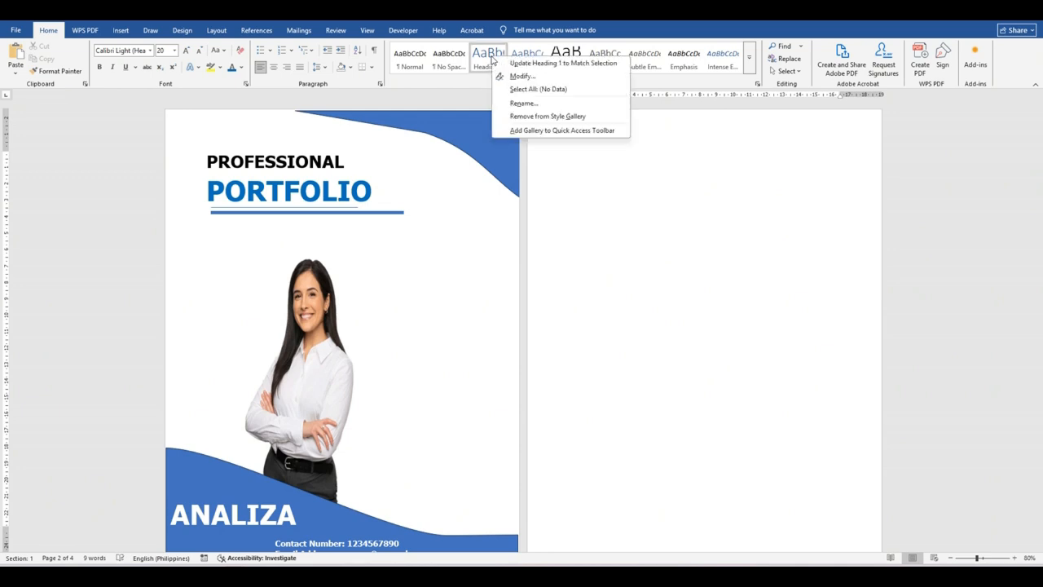
pyautogui.click(524, 78)
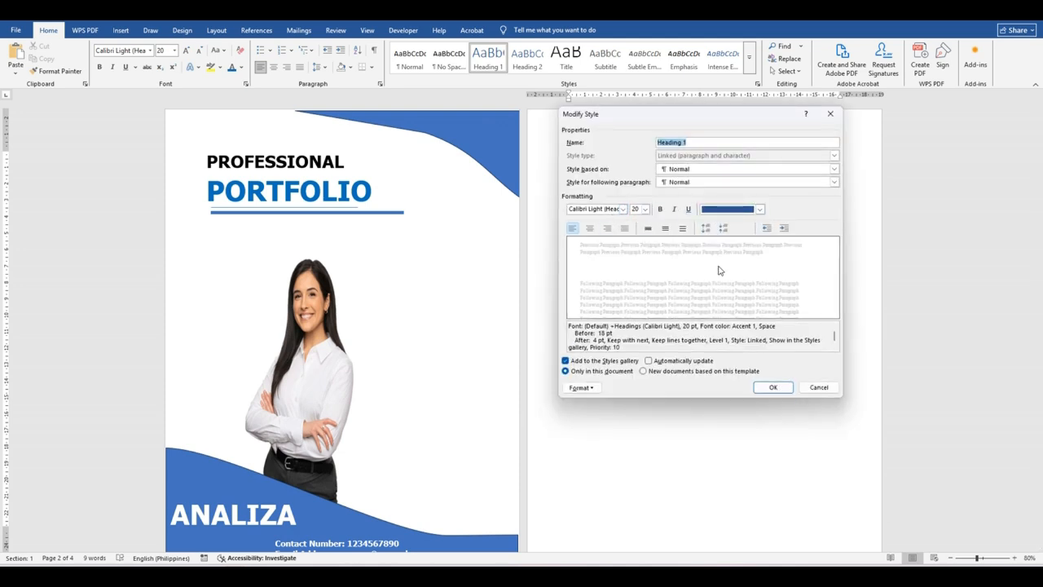
pyautogui.click(612, 210)
pyautogui.write('Pro')
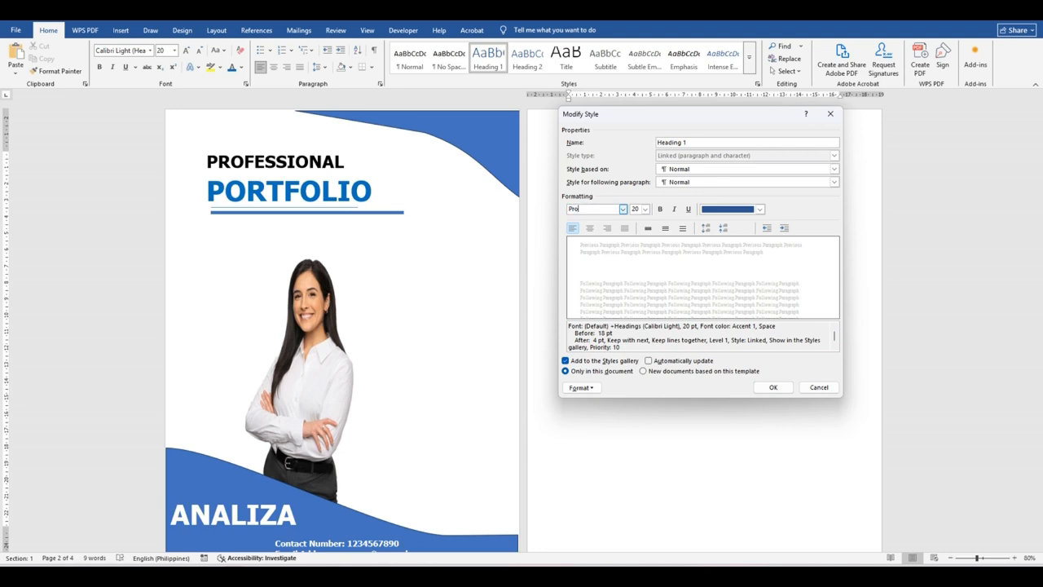
pyautogui.write('xima Nova')
pyautogui.click(660, 210)
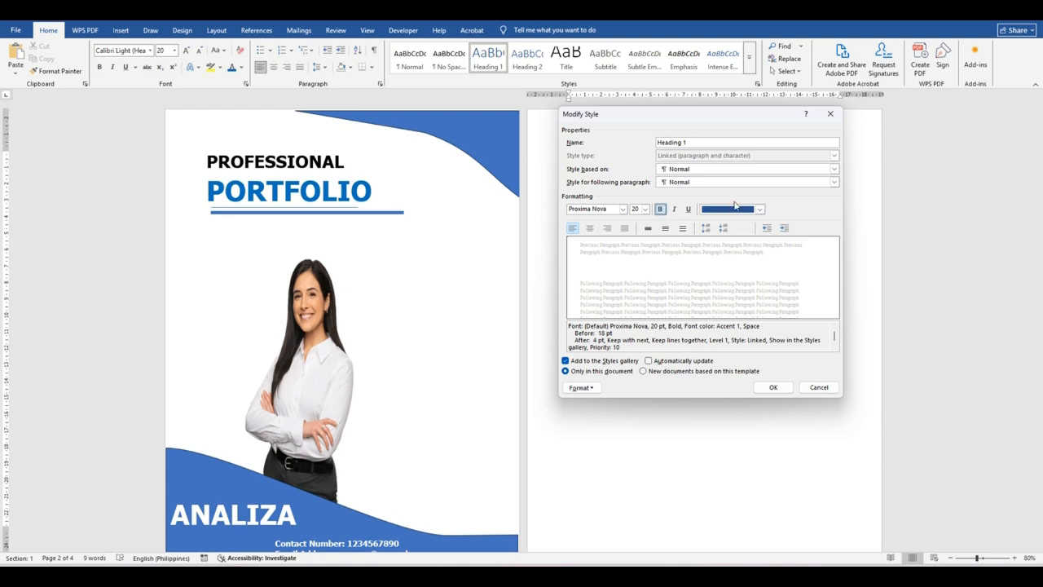
# Set the Heading 1 style's font colour to Dark Blue, make it update automatically, and save the style changes.
pyautogui.click(759, 211)
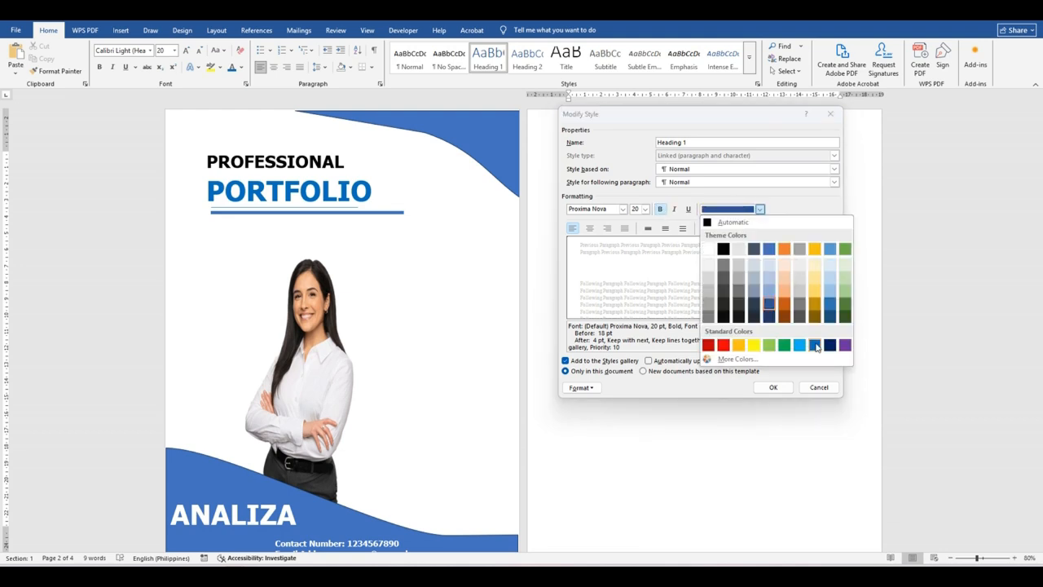
pyautogui.click(829, 345)
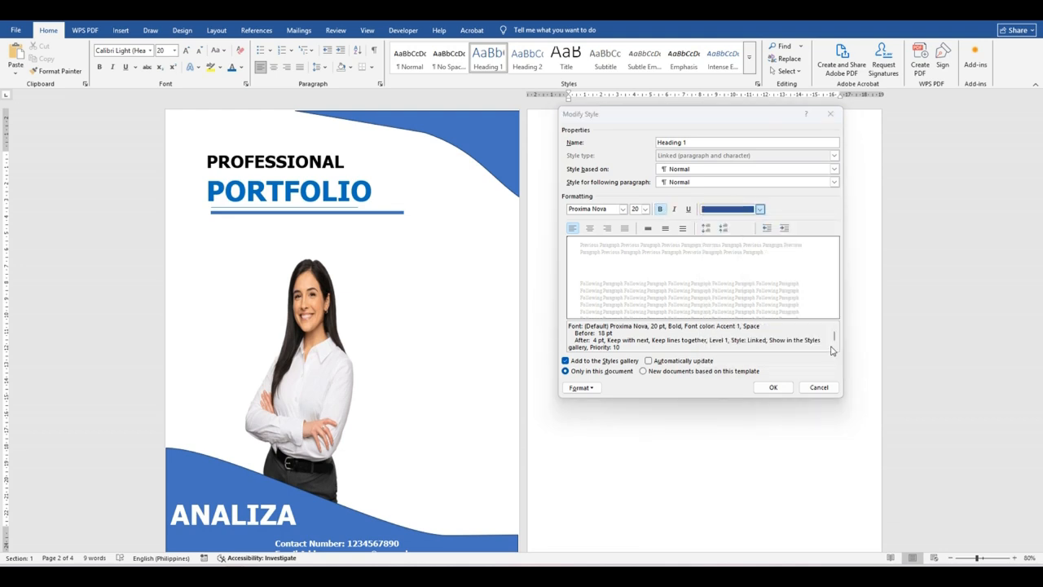
pyautogui.click(648, 360)
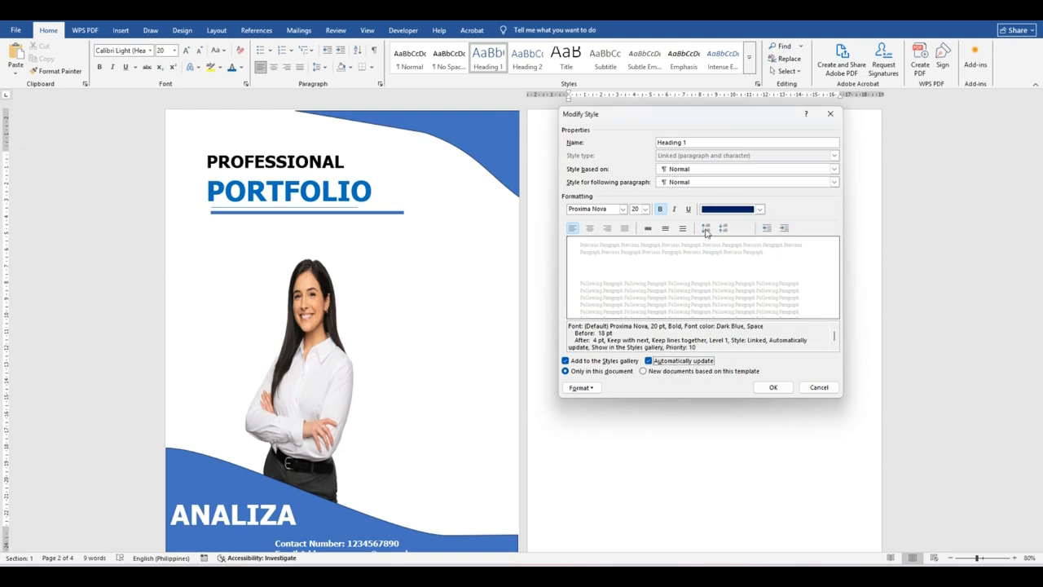
pyautogui.click(773, 387)
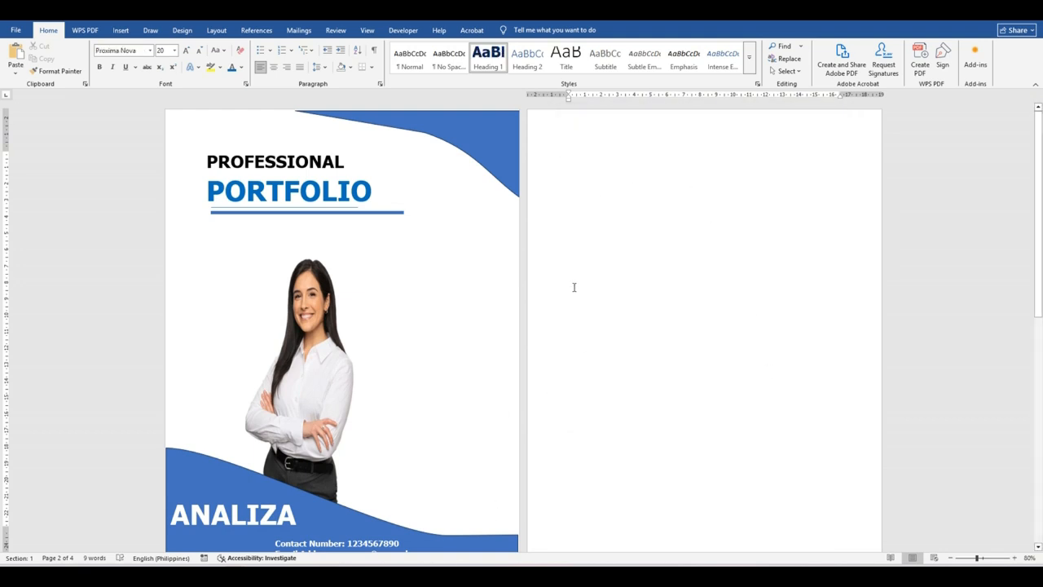
# Check the headings on page two of the DIGITAL PORTFOLIO sample document again.
pyautogui.moveTo(331, 575)
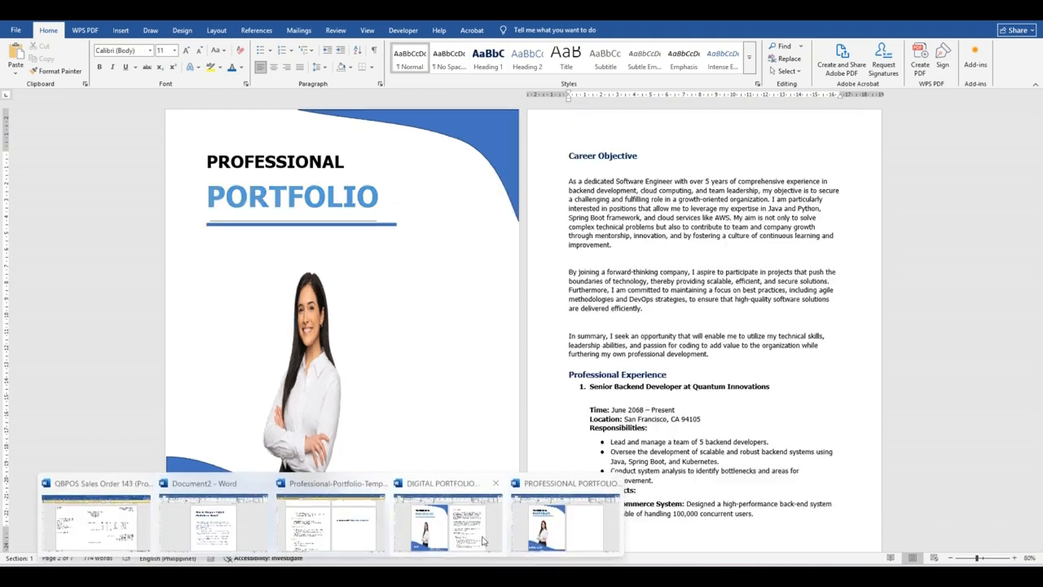
pyautogui.click(495, 541)
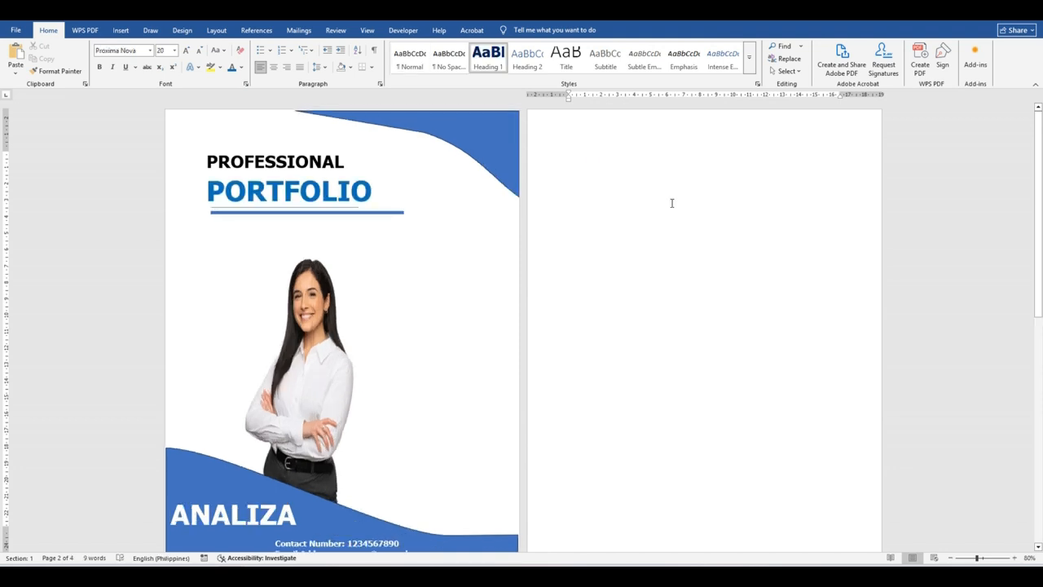
# Enter the section headings "Career Objective" and "Professional Experience" on separate lines on page two.
pyautogui.write('Car')
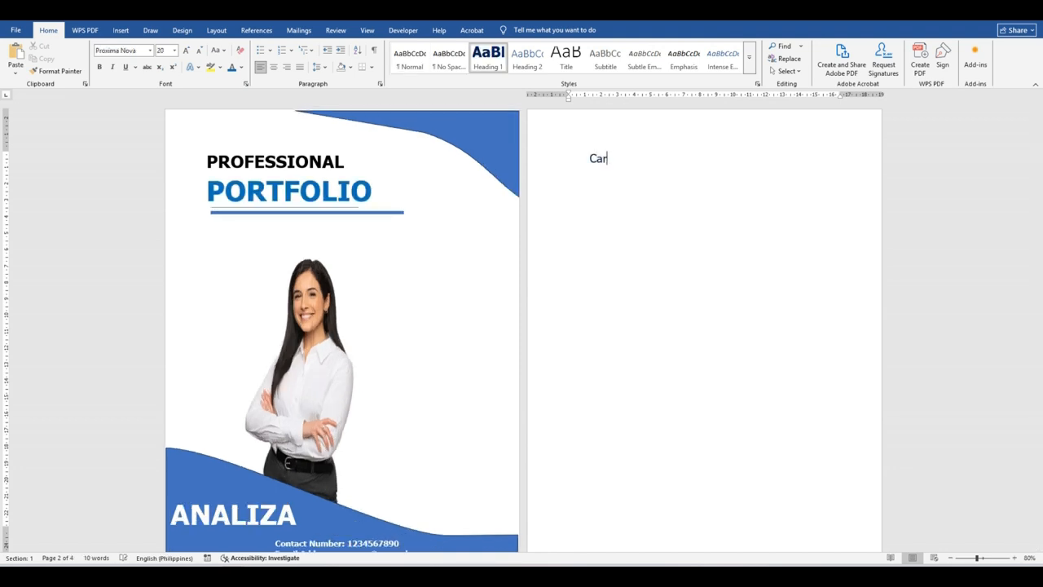
pyautogui.write('eer Objective')
pyautogui.press('Return')
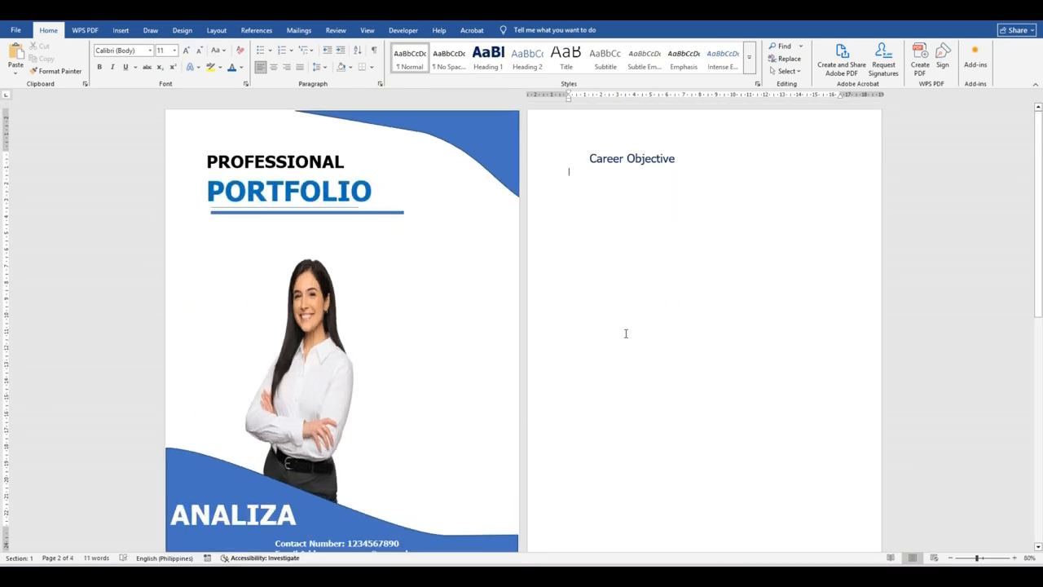
pyautogui.write('Profession')
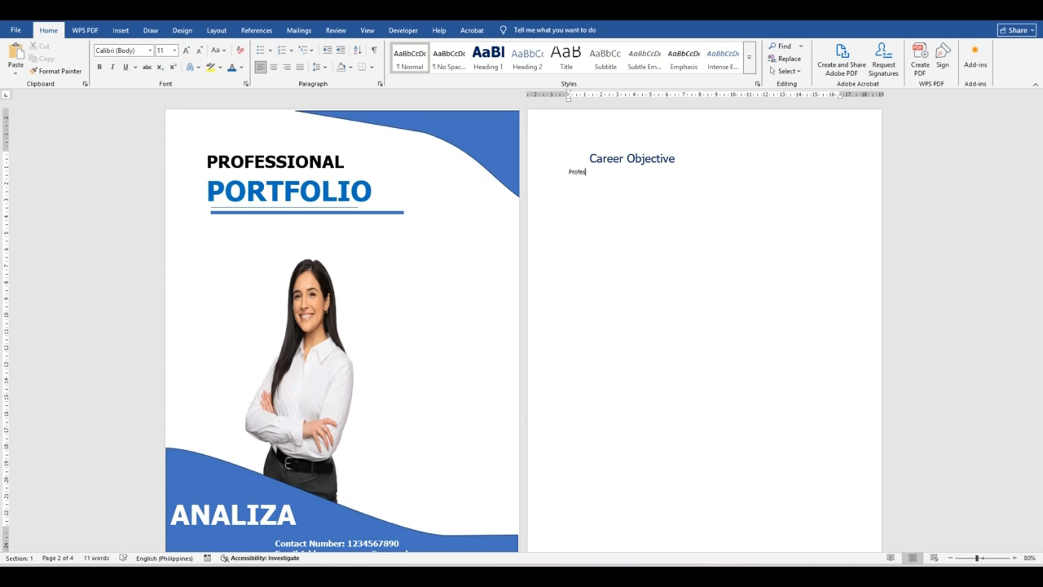
pyautogui.press('BackSpace')
pyautogui.press('BackSpace')
pyautogui.press('BackSpace')
pyautogui.write('ional Experience')
pyautogui.press('Return')
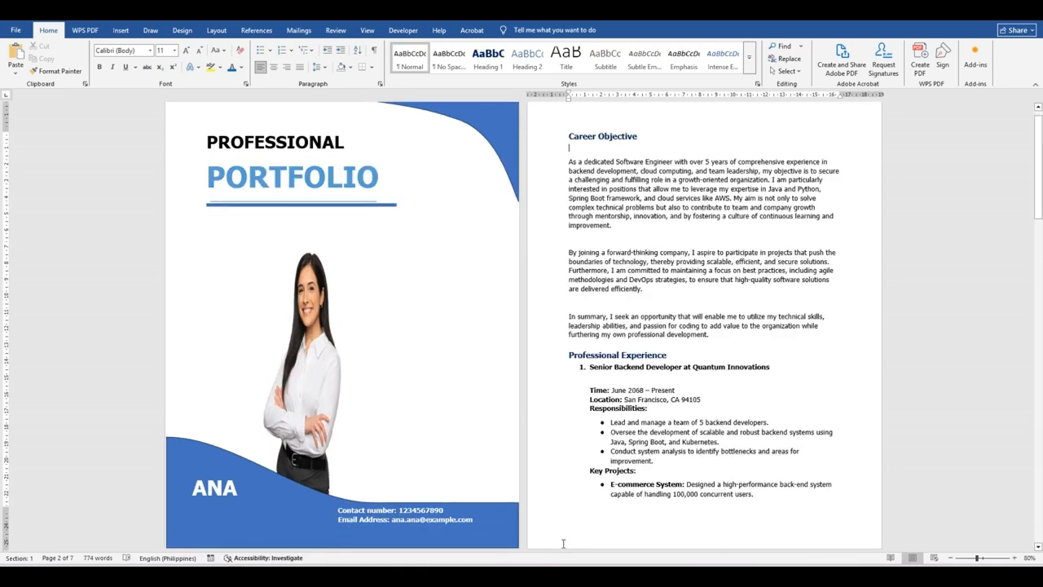
# Look up the next section heading in the sample document and add "Education and Certifications" below Professional Experience in the portfolio.
pyautogui.scroll(-5, 350, 412)
pyautogui.scroll(-5, 350, 412)
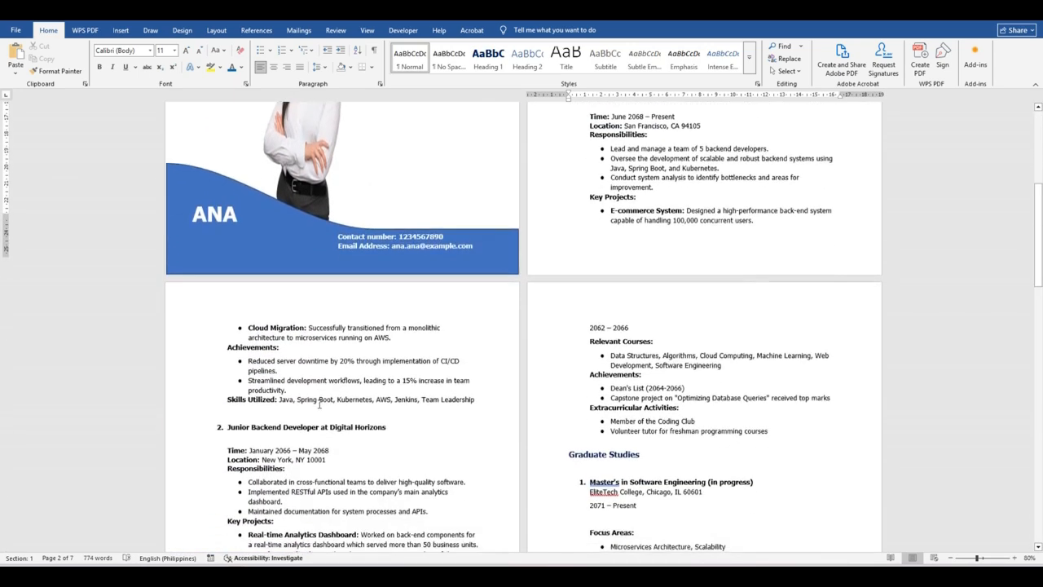
pyautogui.scroll(-2, 303, 404)
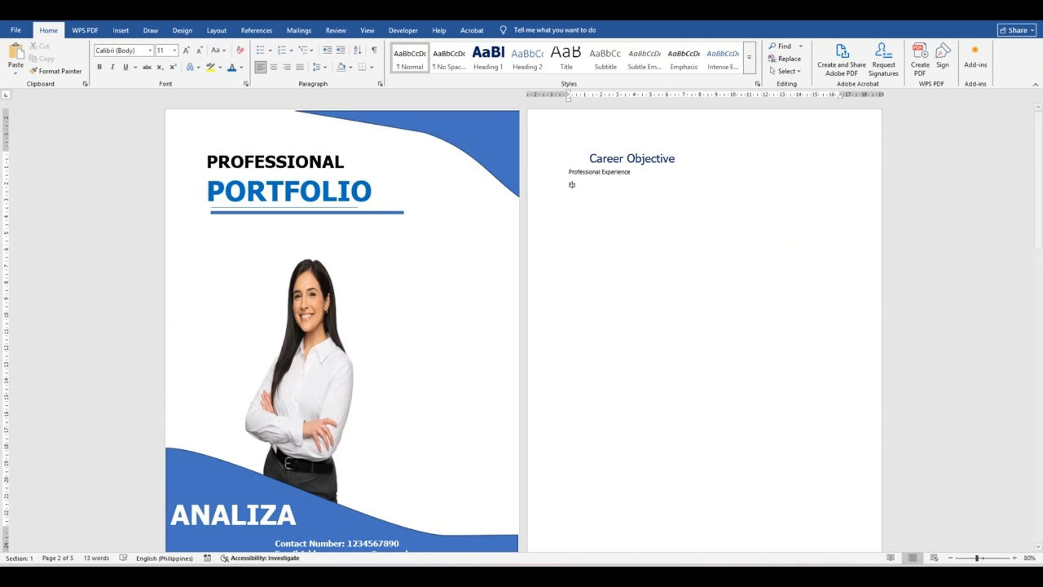
pyautogui.write('Education and Certifications')
pyautogui.press('Return')
# Check the remaining headings in the DIGITAL PORTFOLIO sample and add "Skills and Competencies" as the next line in the portfolio.
pyautogui.hotkey('alt', 'Tab')
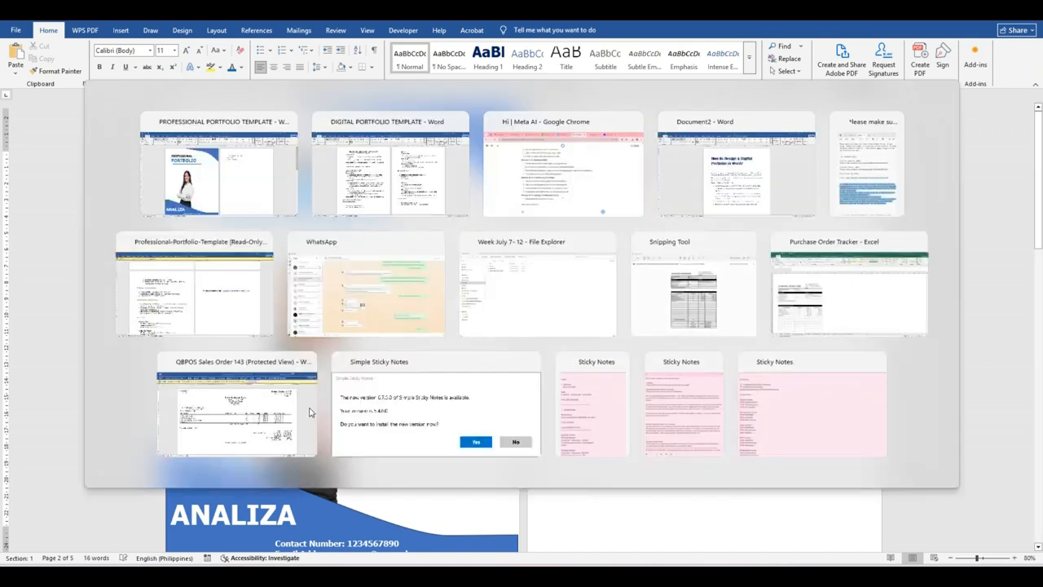
pyautogui.scroll(-5, 222, 504)
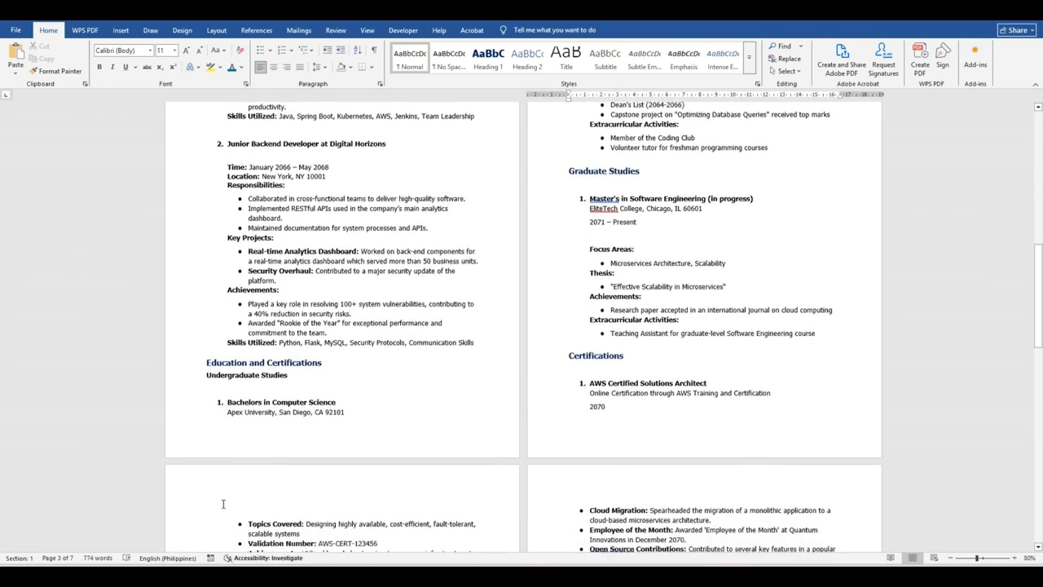
pyautogui.scroll(-6, 223, 504)
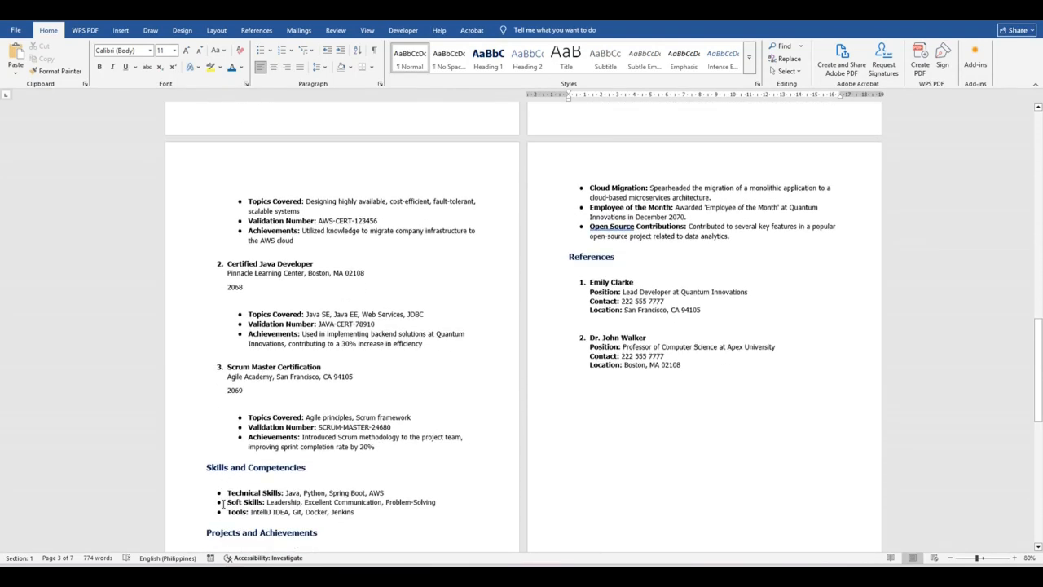
pyautogui.hotkey('alt', 'Tab')
pyautogui.write('Skills and Com')
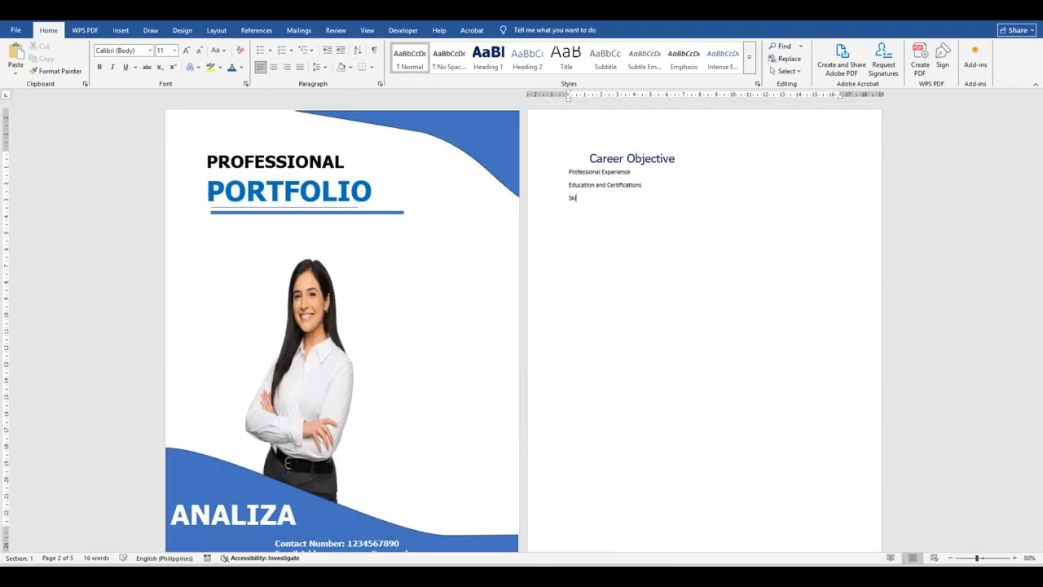
pyautogui.write('petencies')
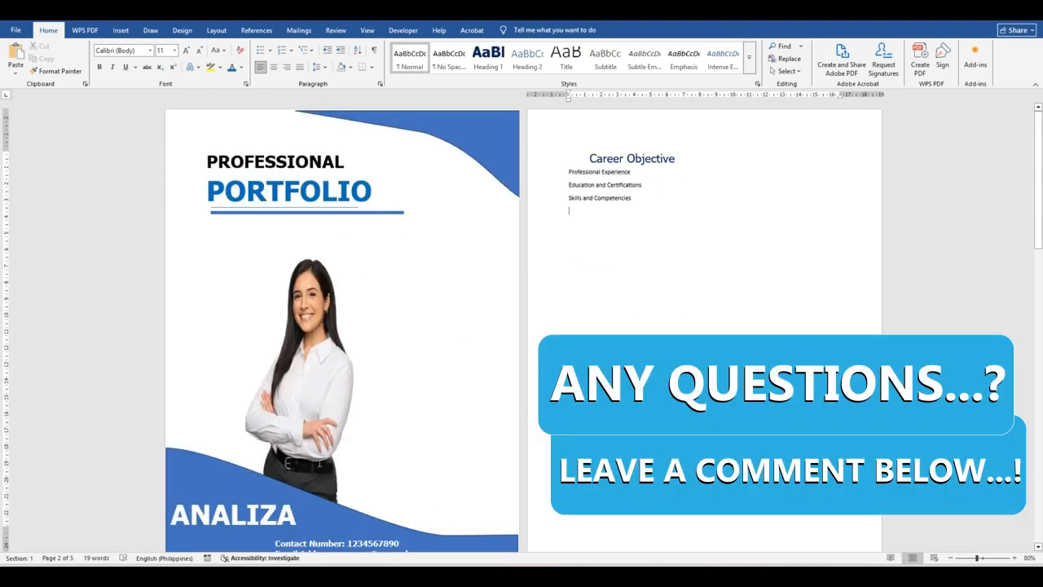
# Add the headings "Projects and Achievements" and "References" at the end of the list on page two.
pyautogui.write('Projects a')
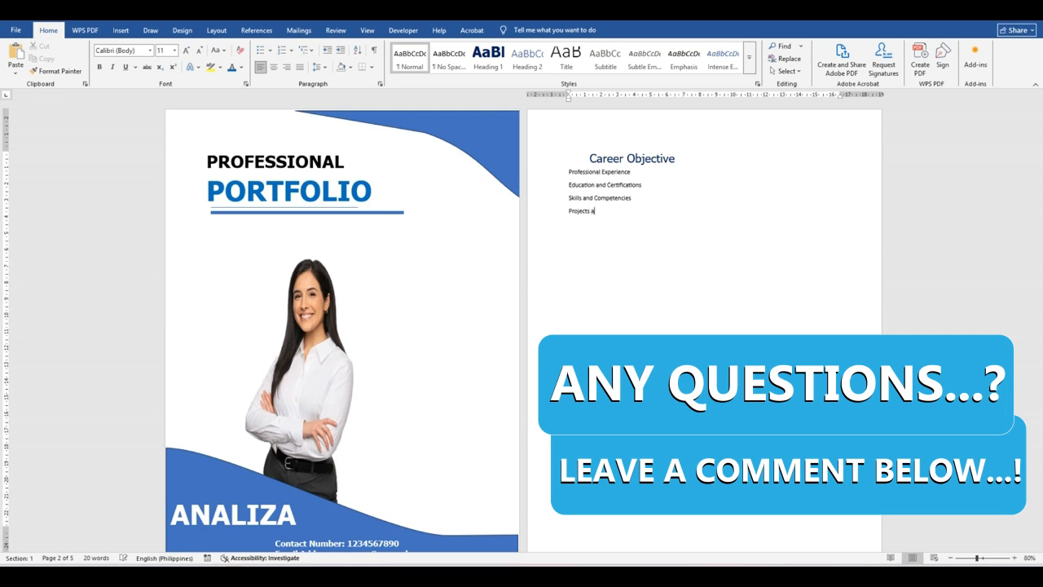
pyautogui.write('nd Achieve')
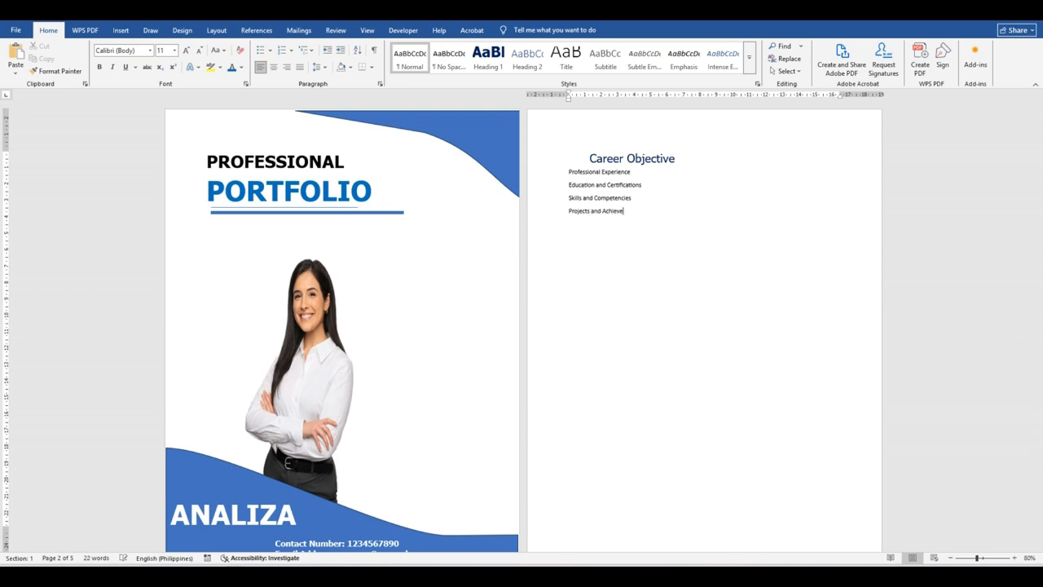
pyautogui.write('ments')
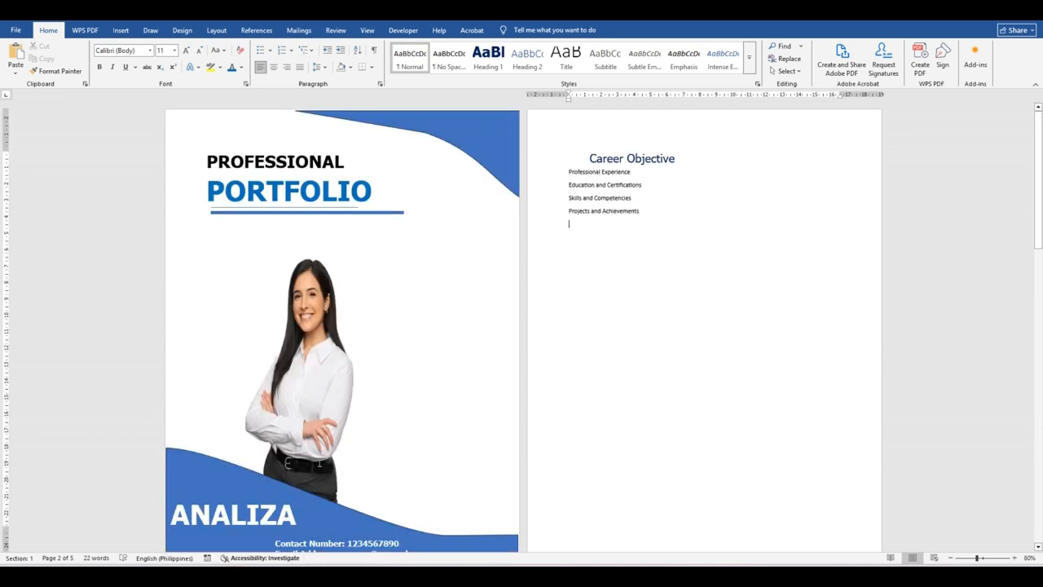
pyautogui.write('References')
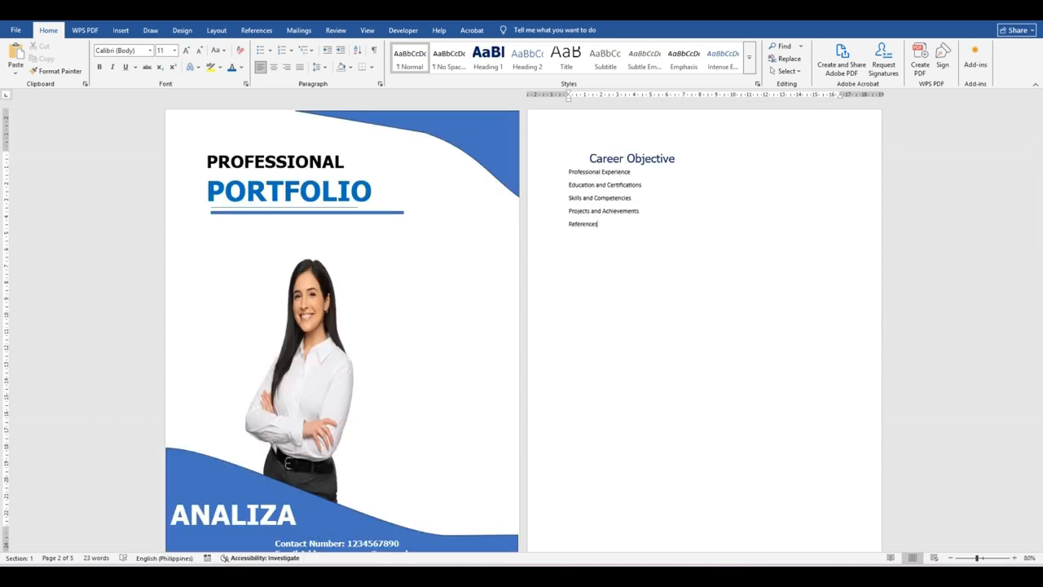
# Apply the Heading 1 style to all six section headings and remove the indent before Career Objective.
pyautogui.click(687, 244)
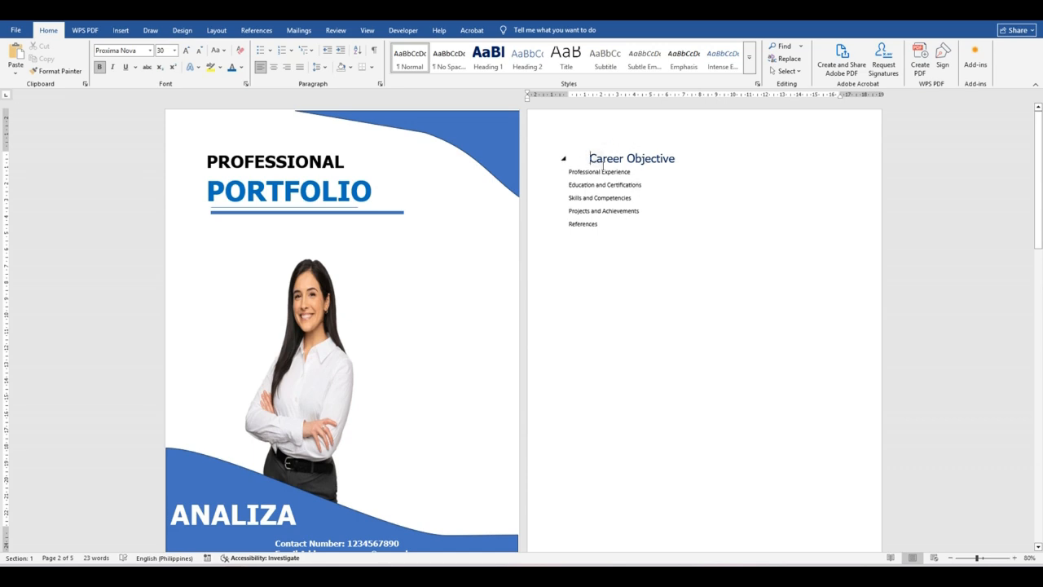
pyautogui.moveTo(588, 158); pyautogui.dragTo(643, 237)
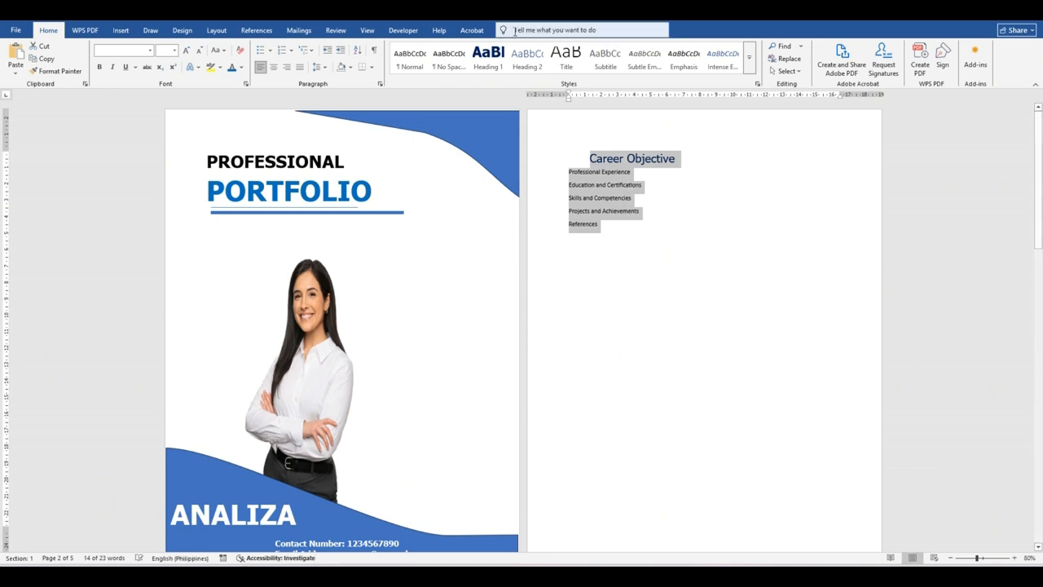
pyautogui.click(492, 62)
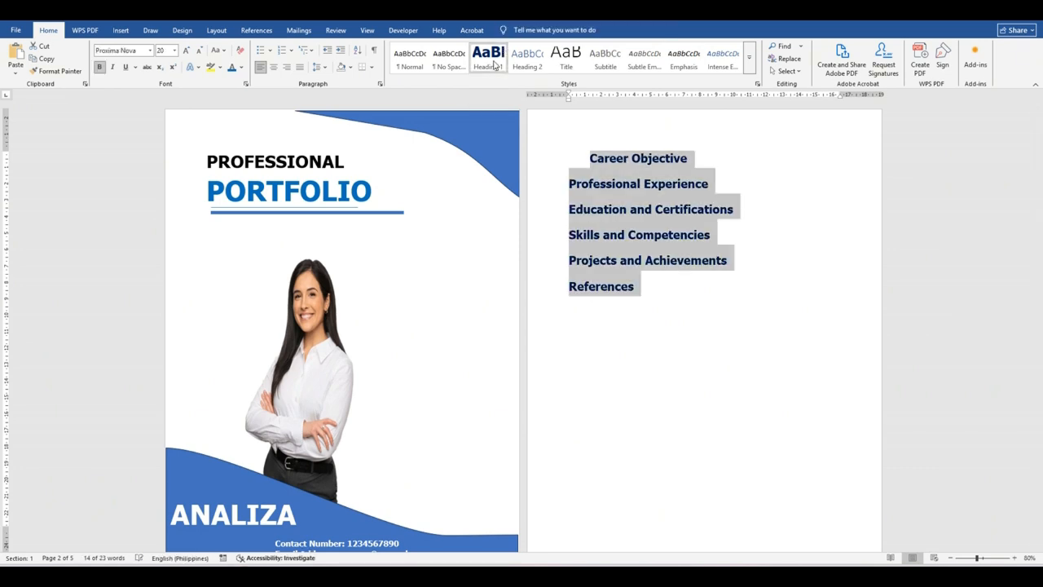
pyautogui.click(591, 158)
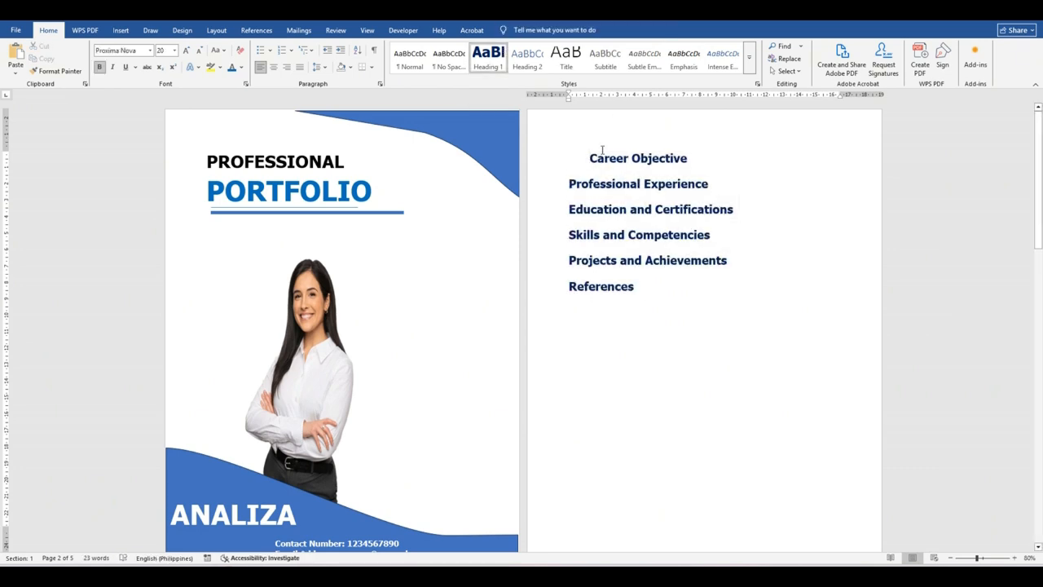
pyautogui.press('BackSpace')
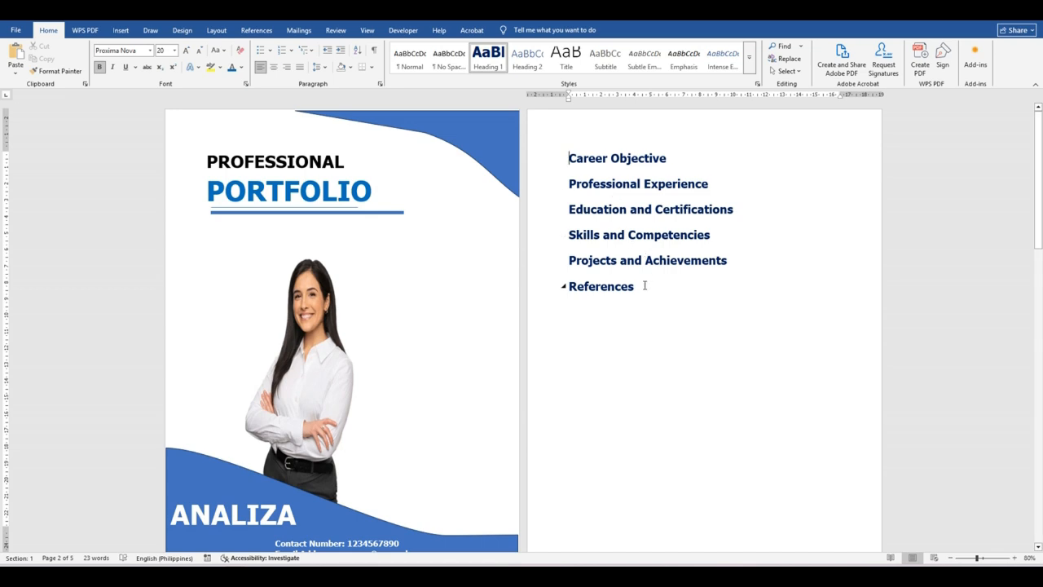
# Modify the Heading 1 style to a font size of 16 pt for the section headings.
pyautogui.moveTo(642, 287); pyautogui.dragTo(566, 158)
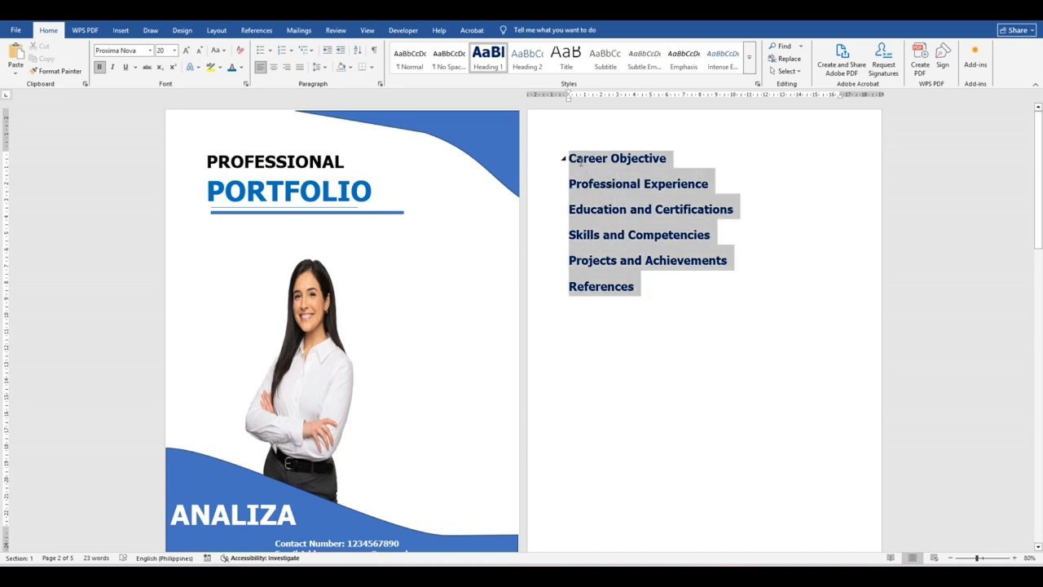
pyautogui.rightClick(492, 62)
pyautogui.click(506, 74)
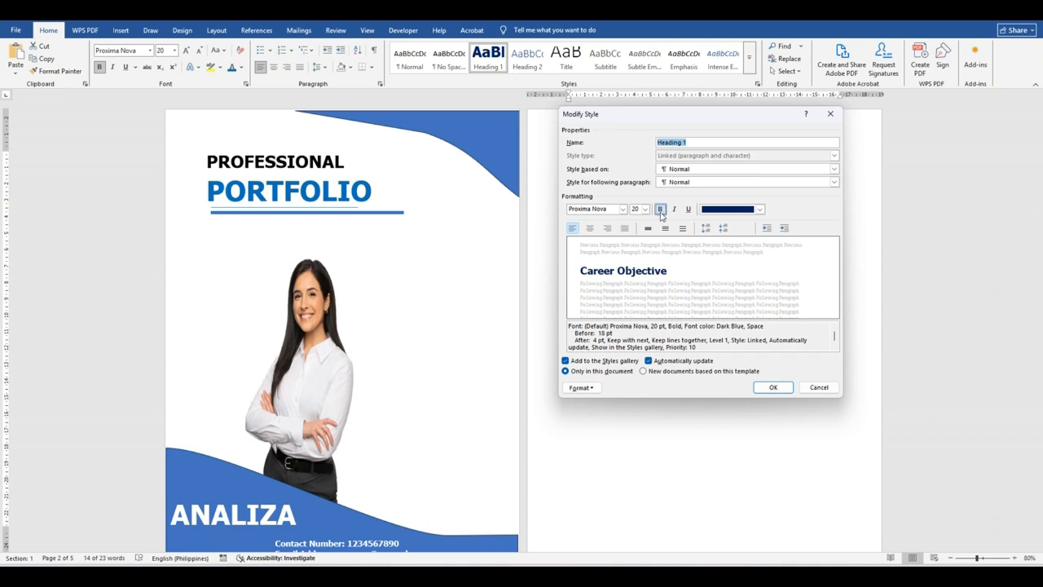
pyautogui.click(645, 210)
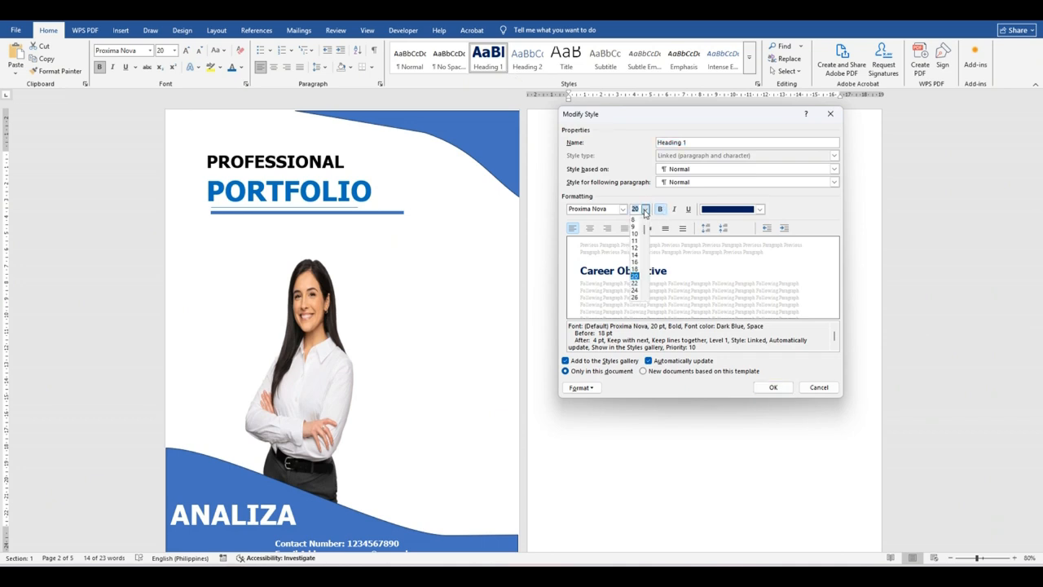
pyautogui.click(635, 262)
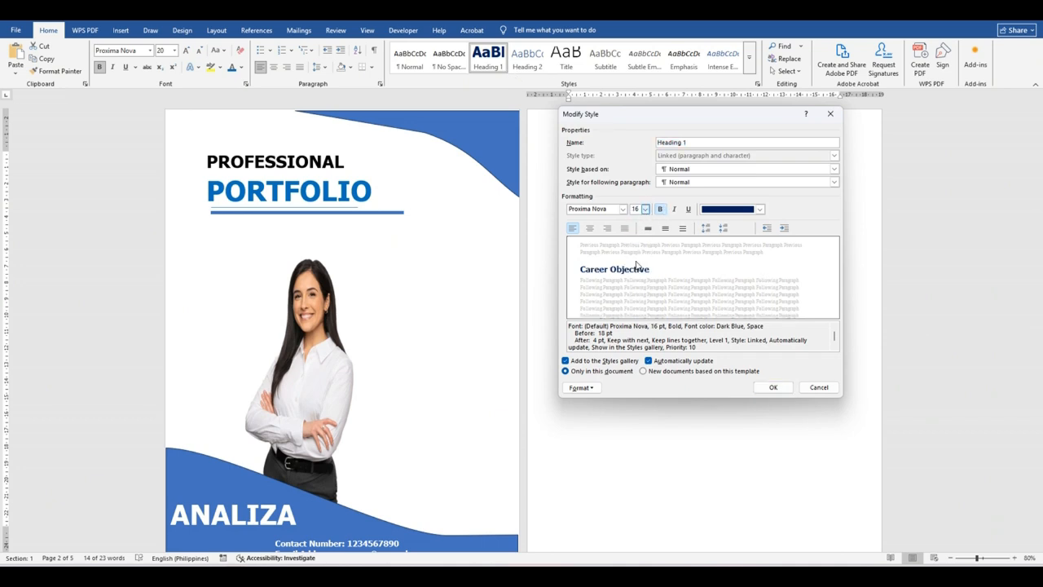
pyautogui.click(773, 387)
# Insert two empty lines below the Career Objective heading.
pyautogui.click(761, 160)
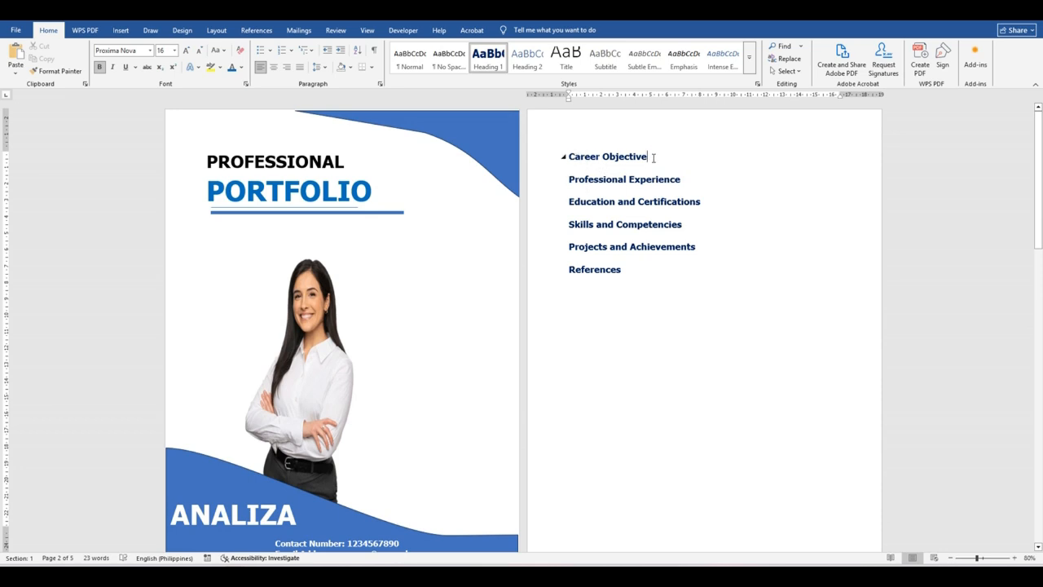
pyautogui.press('Return')
pyautogui.press('Return')
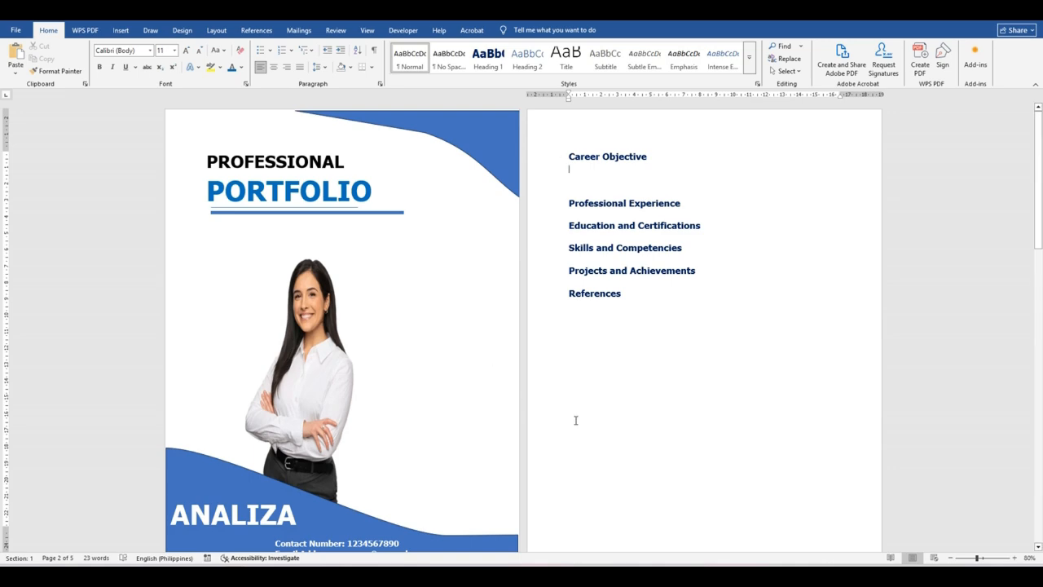
# Copy the three career objective paragraphs from the DIGITAL PORTFOLIO sample into the portfolio below the Career Objective heading.
pyautogui.moveTo(331, 575)
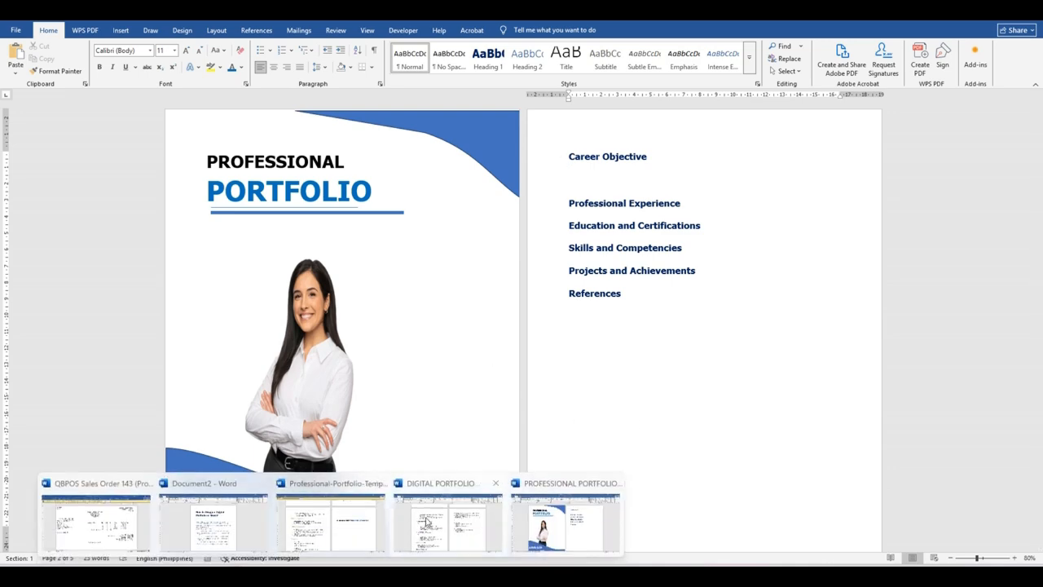
pyautogui.click(472, 538)
pyautogui.scroll(5, 548, 421)
pyautogui.scroll(15, 548, 406)
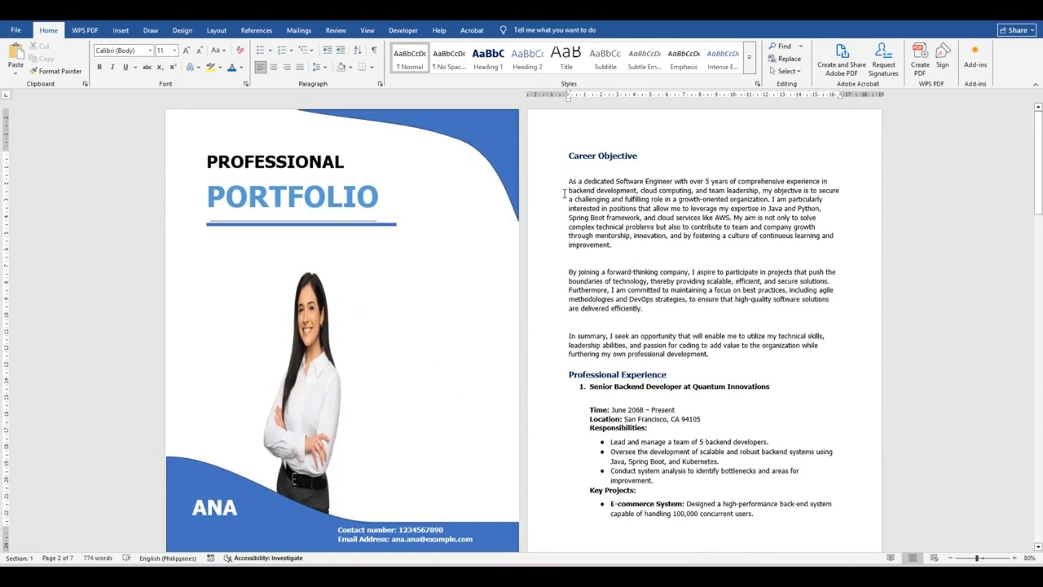
pyautogui.moveTo(570, 181); pyautogui.dragTo(709, 357)
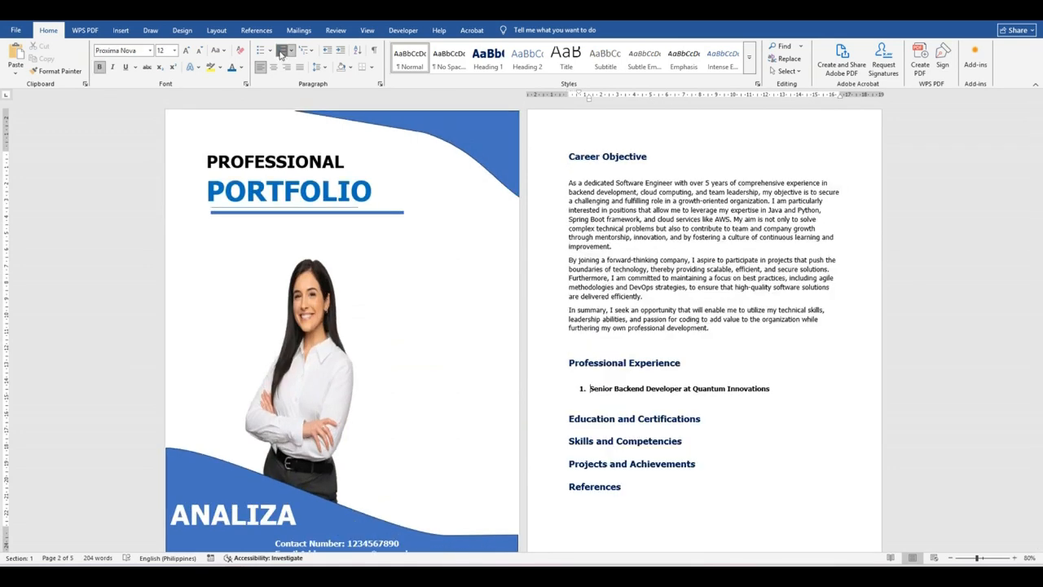
# Reapply numbering to the "Senior Backend Developer at Quantum Innovations" line and add an unnumbered line below it.
pyautogui.click(281, 51)
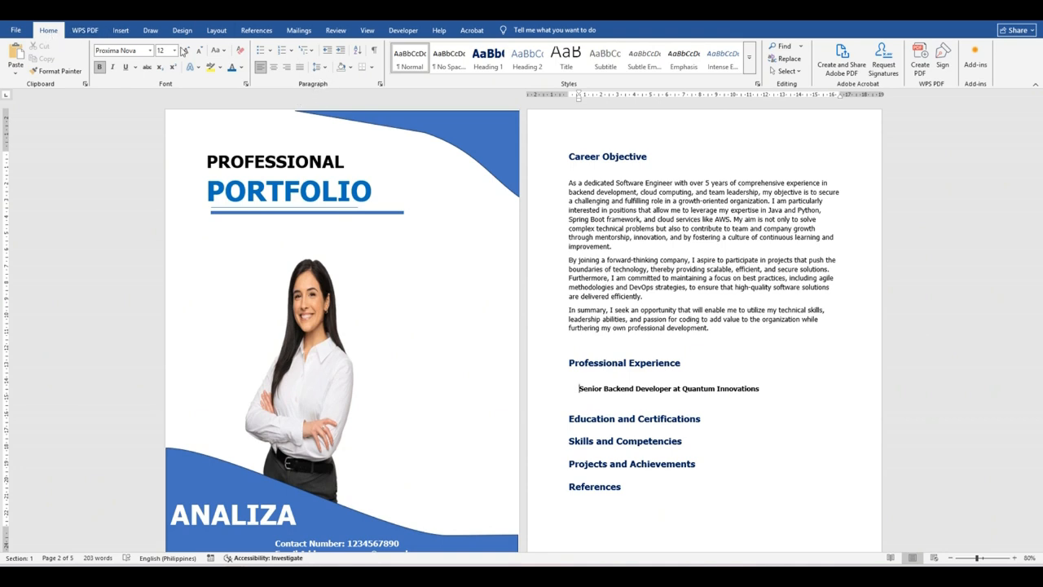
pyautogui.click(281, 51)
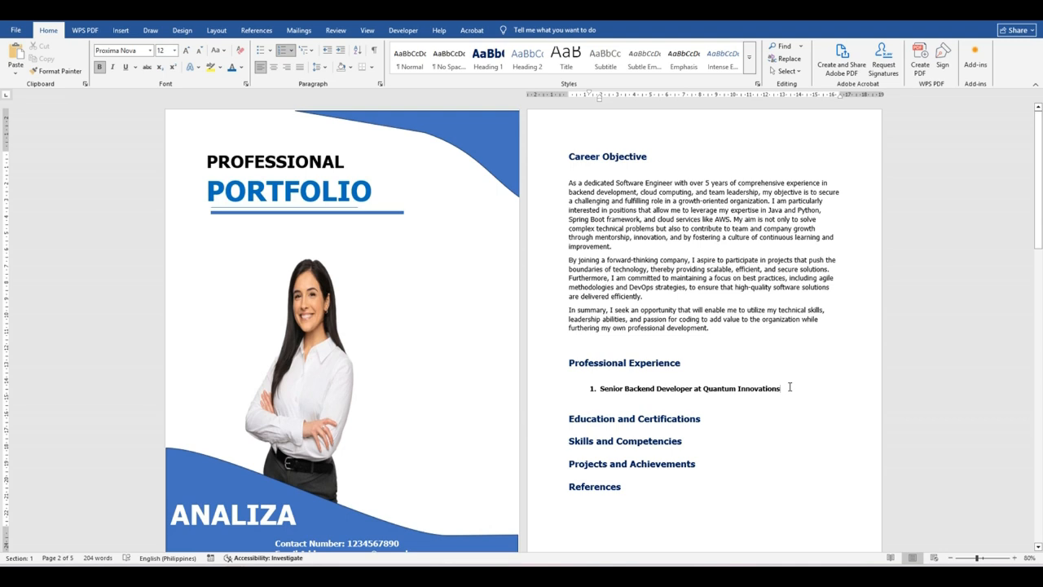
pyautogui.press('Return')
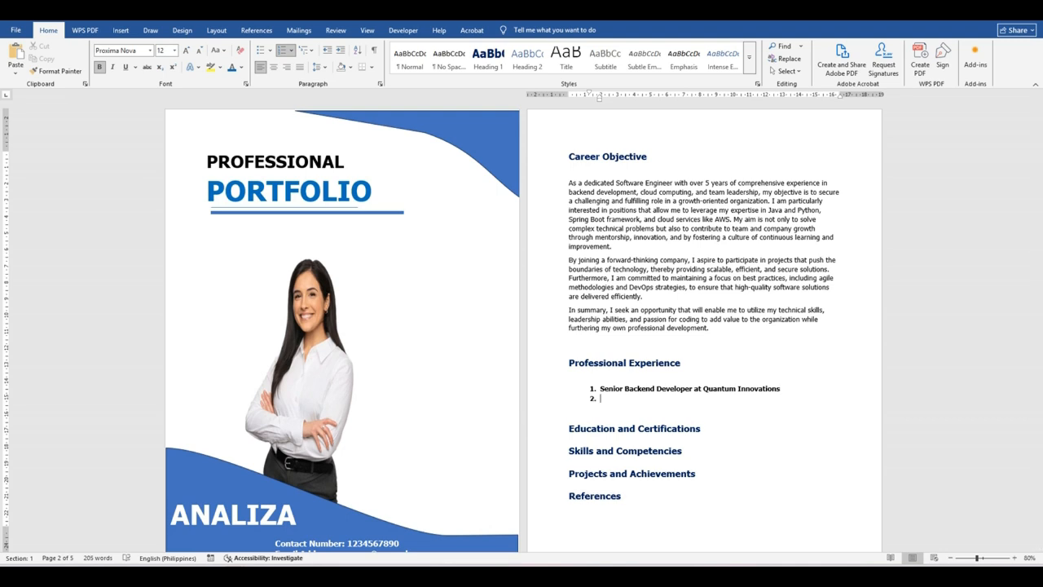
pyautogui.press('BackSpace')
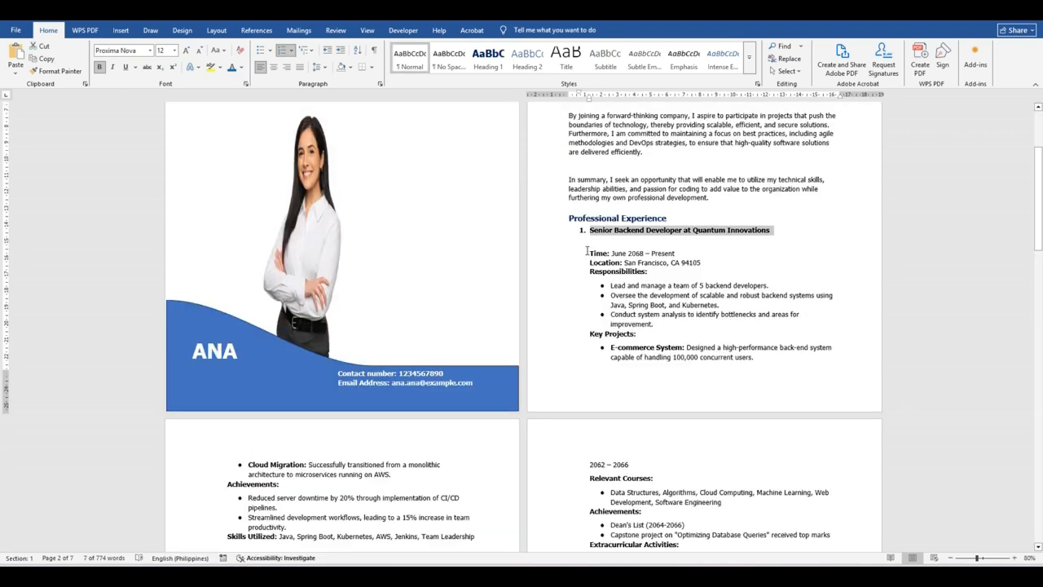
# Copy the Time, Location and Responsibilities details of the Senior Backend Developer job from the sample into the portfolio below that job title.
pyautogui.moveTo(590, 254); pyautogui.dragTo(685, 326)
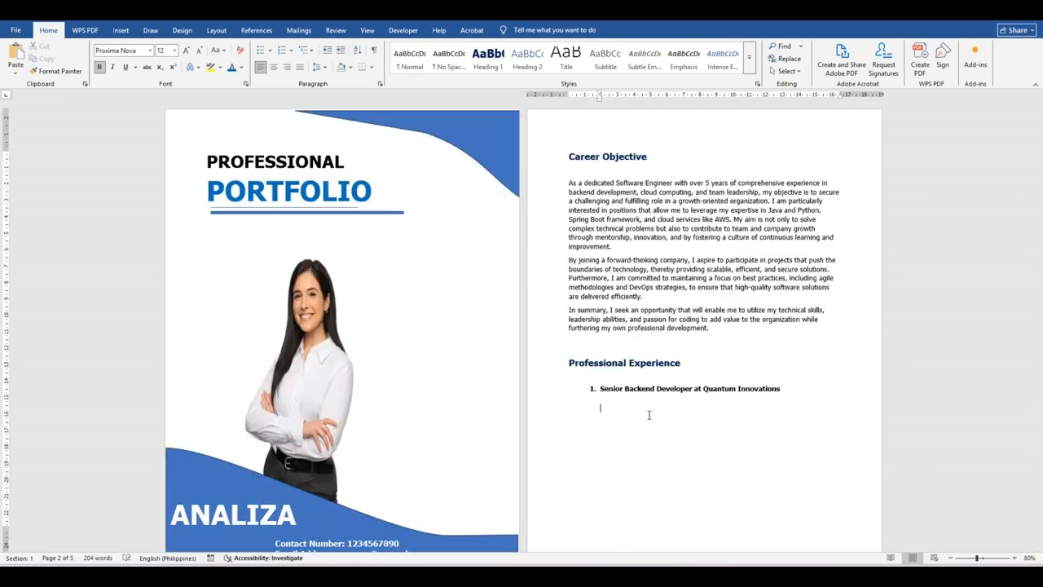
pyautogui.write('Time: June 2068 – Present Location: San Francisco, CA 94105 Responsibilities: Lead and manage a team of 5 backend developers. Oversee the development of scalable and robust backend systems using Java, Spring Boot, and Kubernetes. Conduct system analysis to identify bottlenecks and areas for improvement.')
pyautogui.scroll(-3, 648, 424)
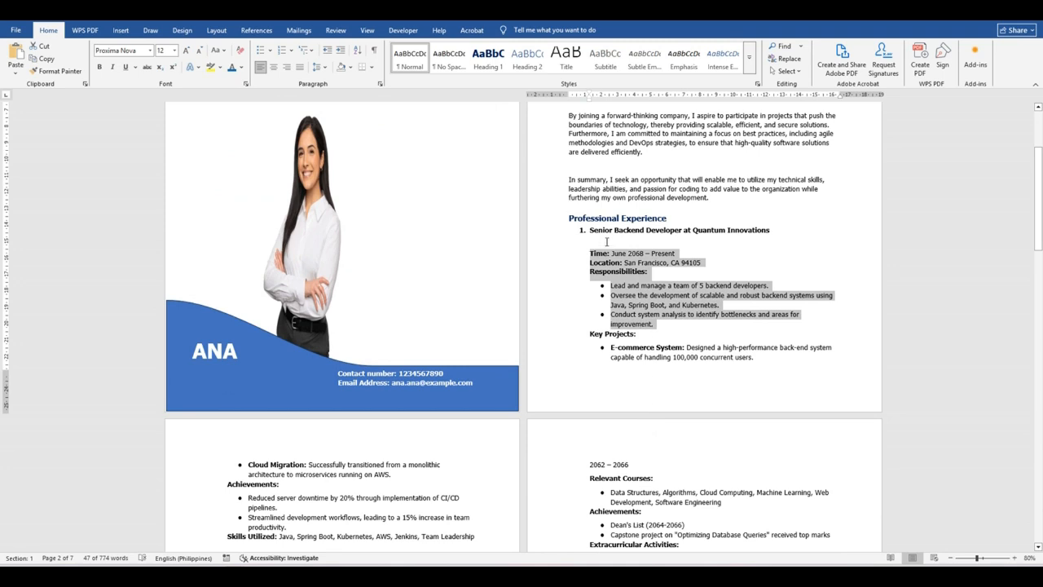
# Indent the Time, Location and Responsibilities lines of the Senior Backend Developer job to line up with the job title.
pyautogui.click(662, 338)
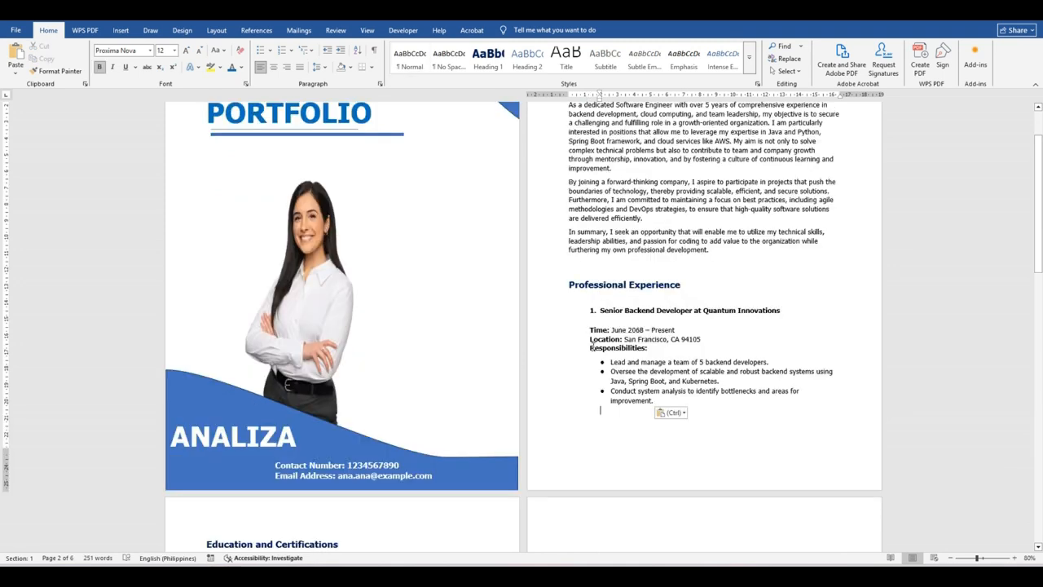
pyautogui.click(591, 329)
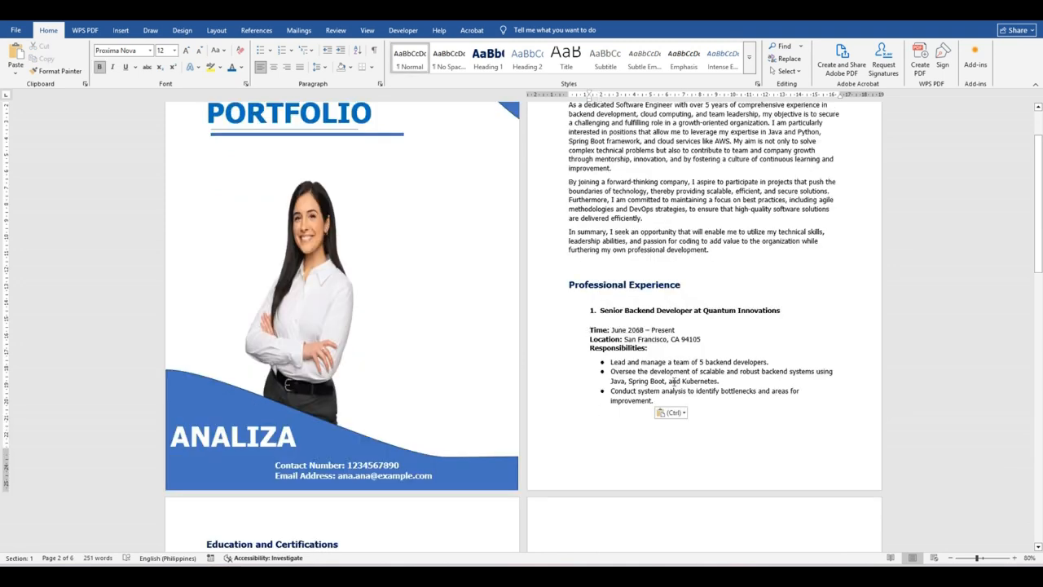
pyautogui.press('Tab')
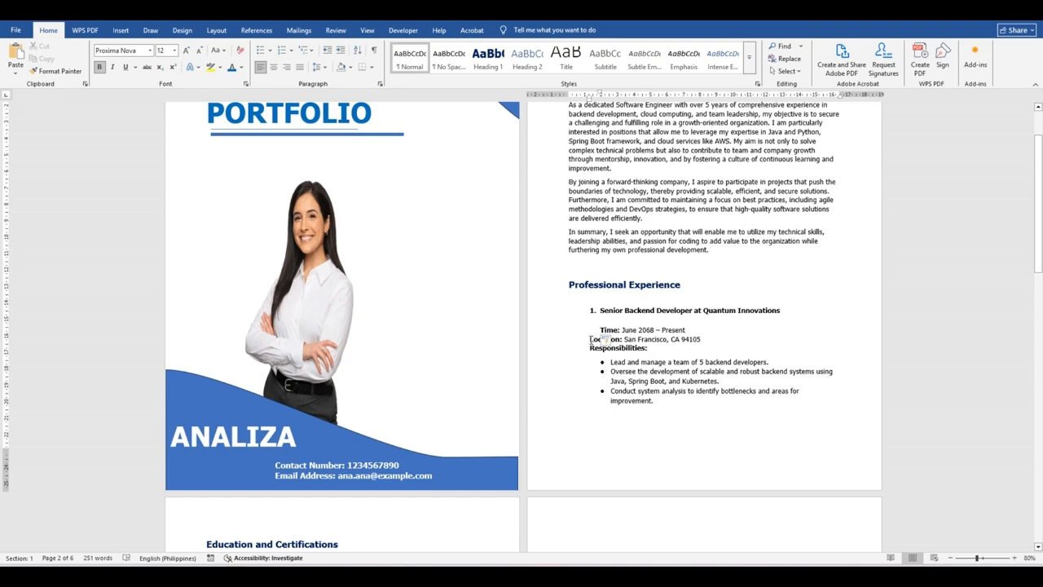
pyautogui.press('Tab')
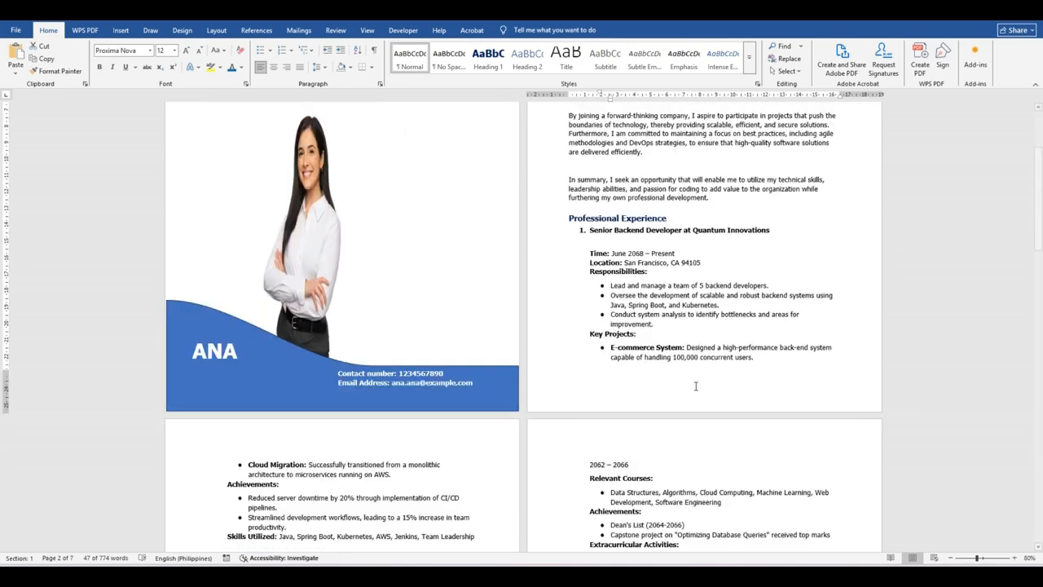
# Copy the Key Projects, Achievements and Skills Utilized details of the Senior Backend Developer job from the sample into the portfolio below the Responsibilities bullets.
pyautogui.moveTo(590, 253); pyautogui.dragTo(653, 333)
pyautogui.click(666, 335)
pyautogui.scroll(-1, 603, 278)
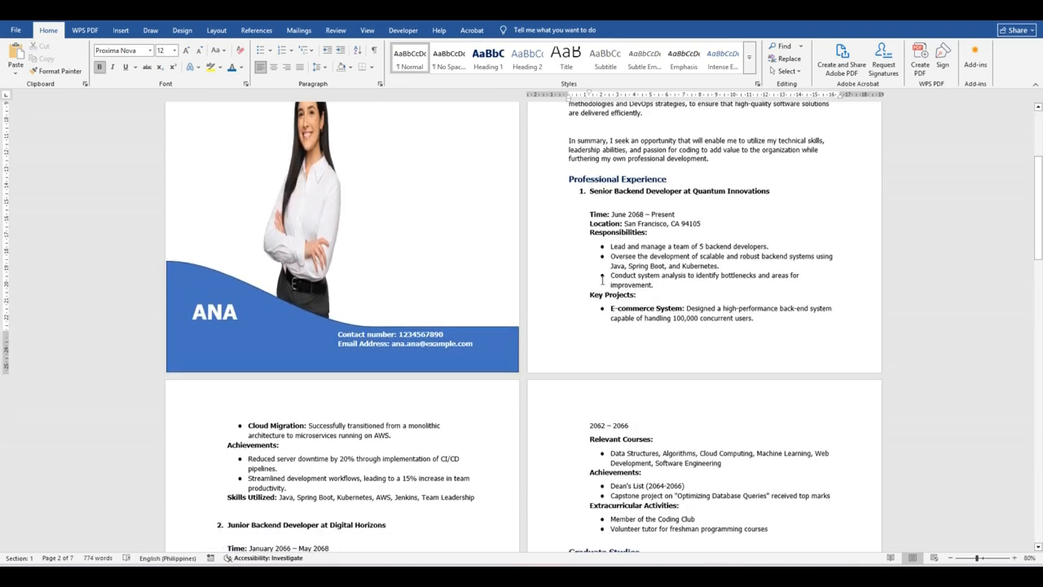
pyautogui.moveTo(593, 297); pyautogui.dragTo(467, 502)
pyautogui.hotkey('ctrl', 'c')
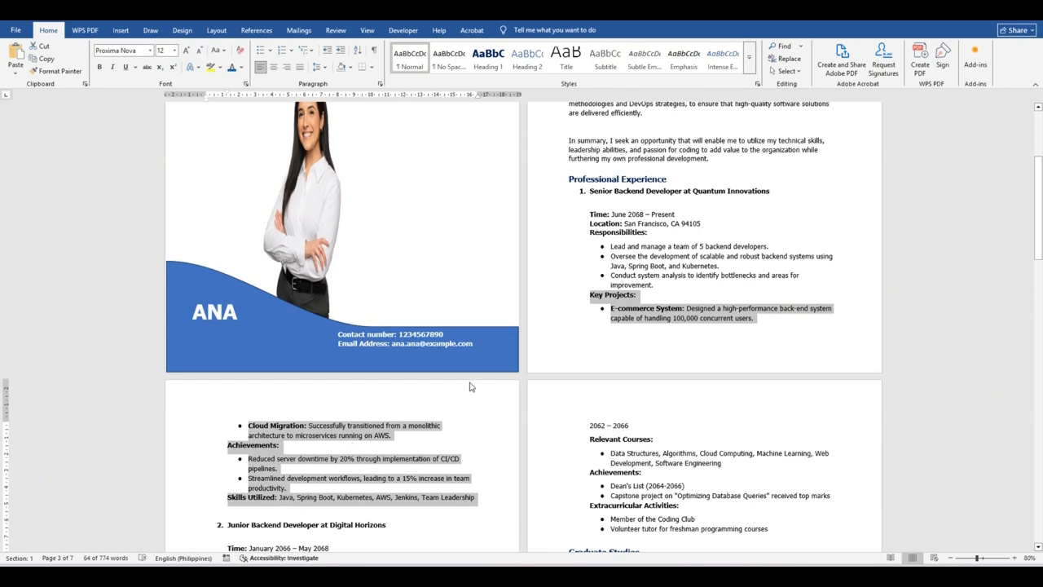
pyautogui.hotkey('alt', 'Tab')
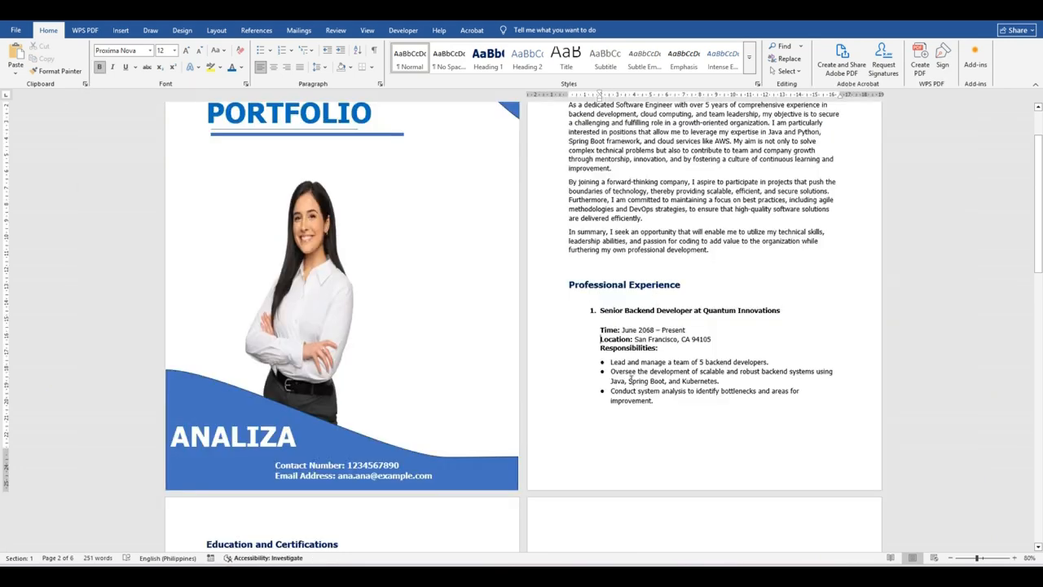
pyautogui.click(677, 413)
pyautogui.hotkey('ctrl', 'v')
pyautogui.scroll(-3, 673, 342)
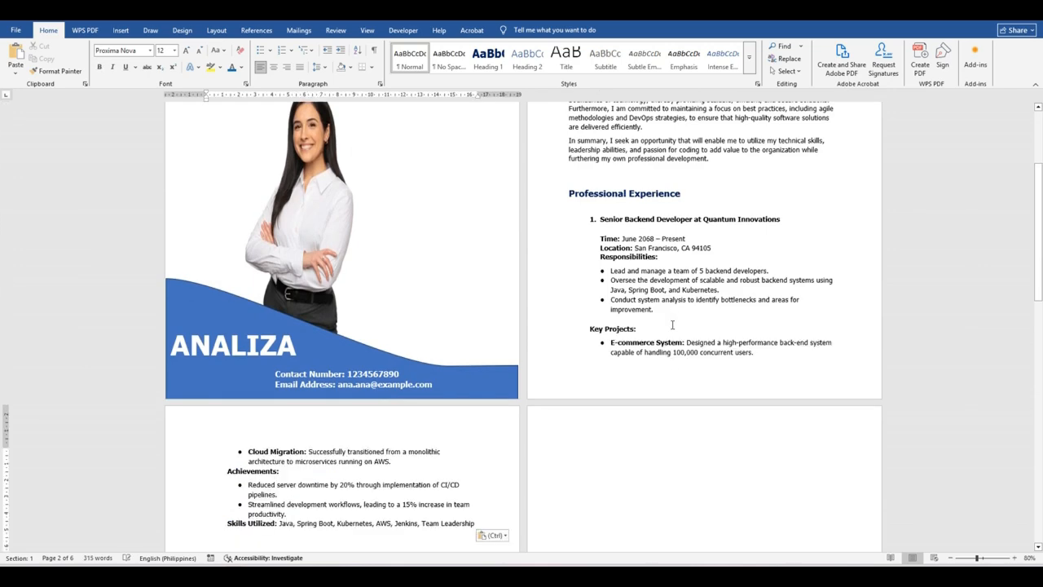
# Duplicate the "Senior Backend Developer at Quantum Innovations" title as list item 2 below the Skills Utilized line in the portfolio.
pyautogui.scroll(-2, 672, 330)
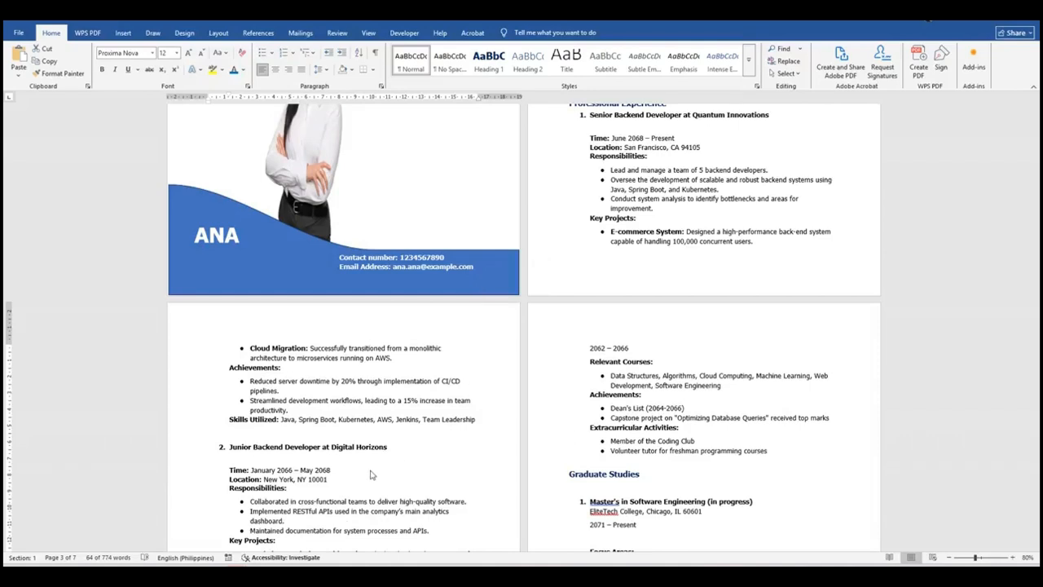
pyautogui.moveTo(332, 575)
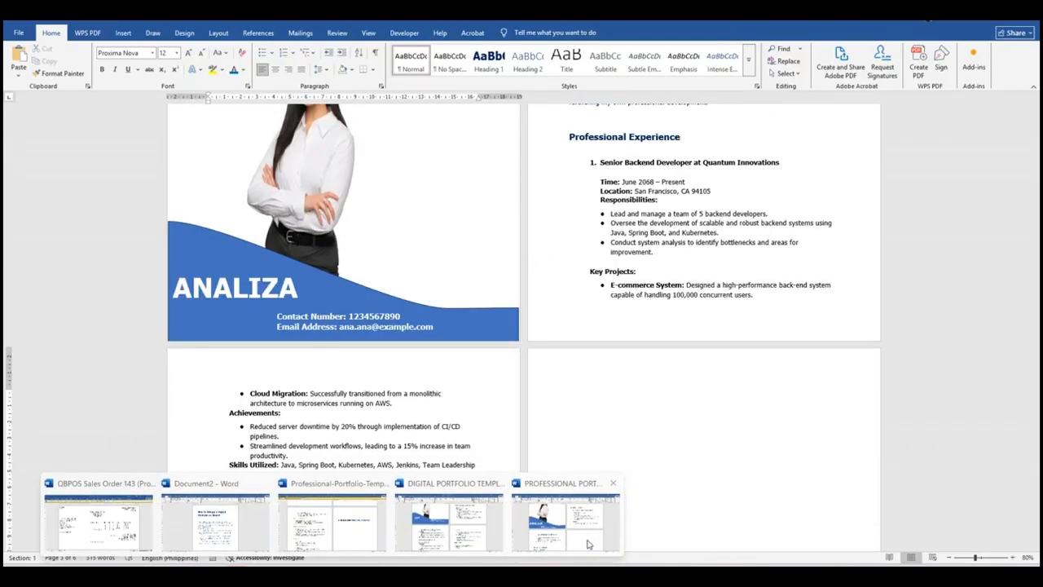
pyautogui.click(586, 538)
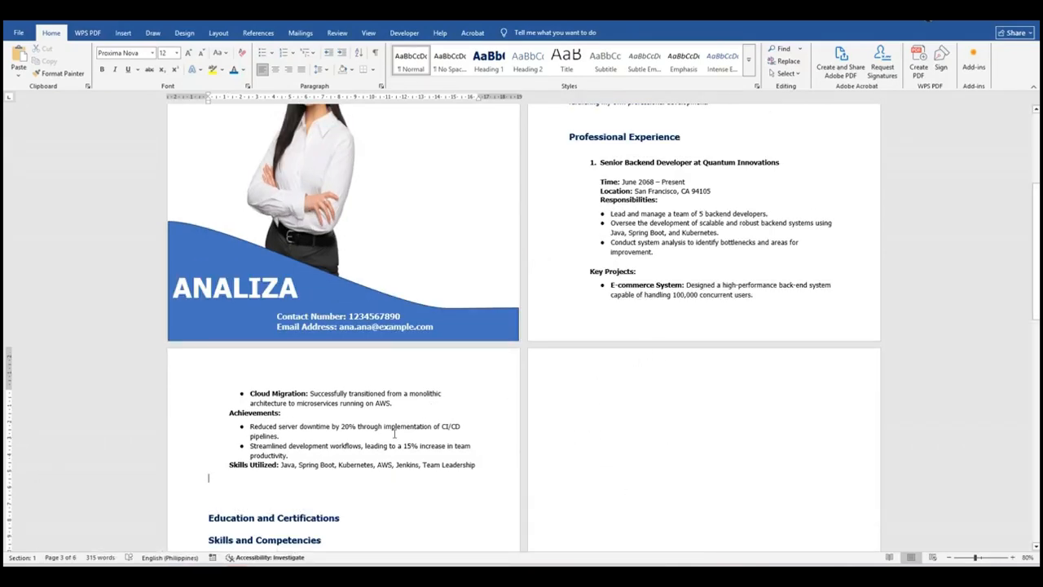
pyautogui.press('Return')
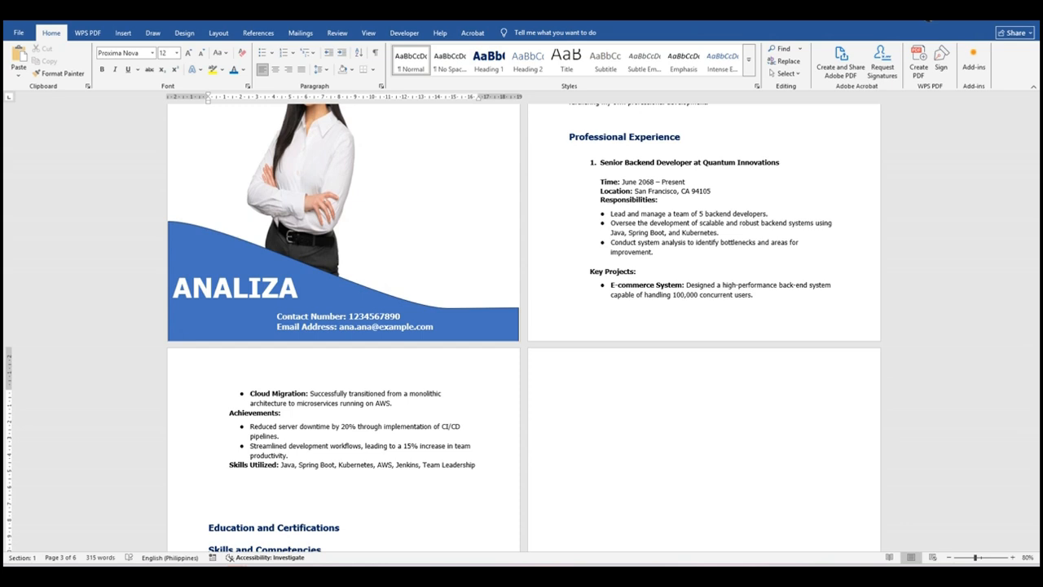
pyautogui.write('2.')
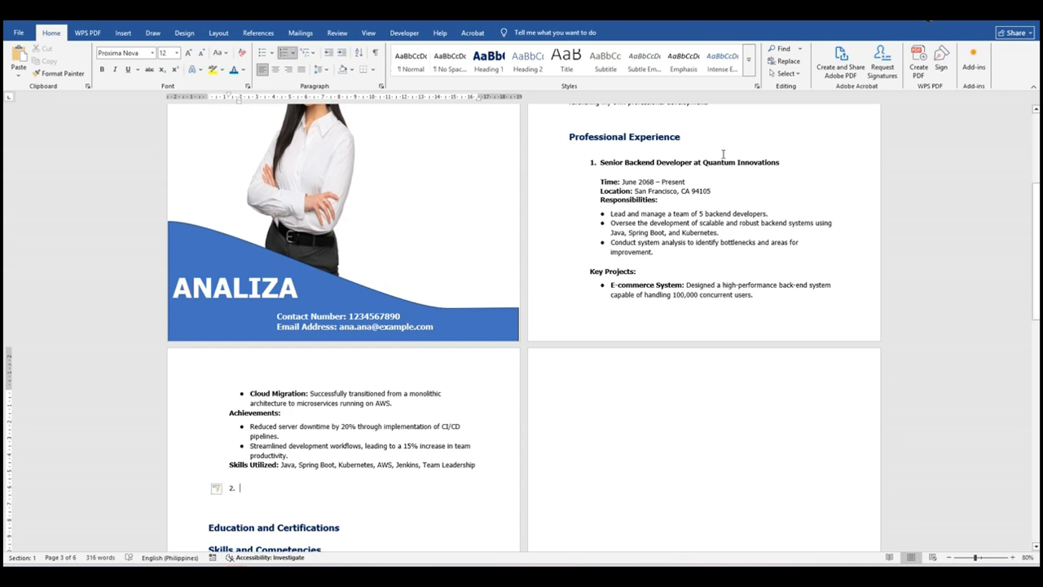
pyautogui.moveTo(802, 161); pyautogui.dragTo(599, 162)
pyautogui.hotkey('ctrl', 'c')
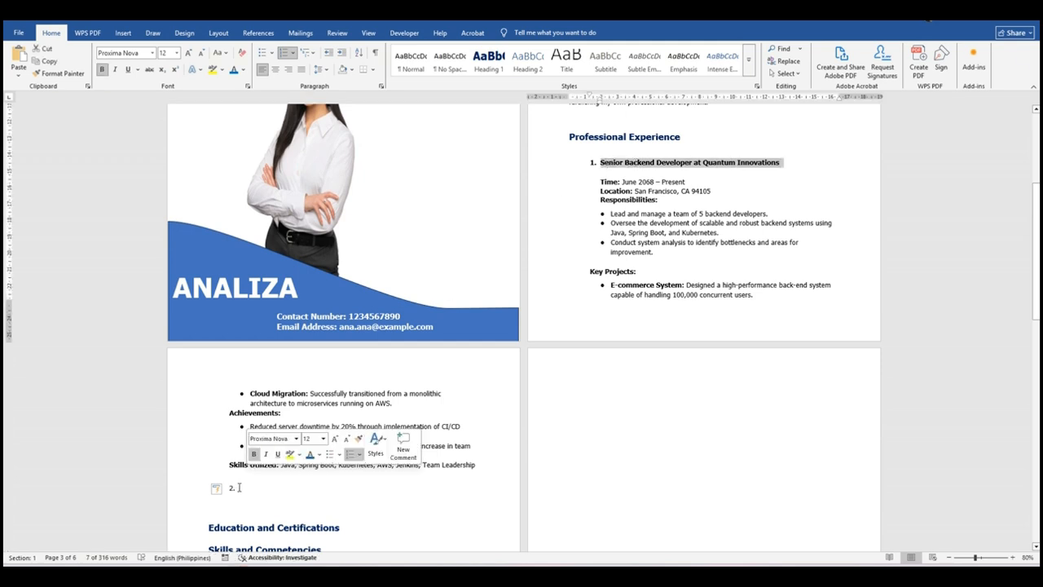
pyautogui.click(287, 482)
pyautogui.press('BackSpace')
pyautogui.press('BackSpace')
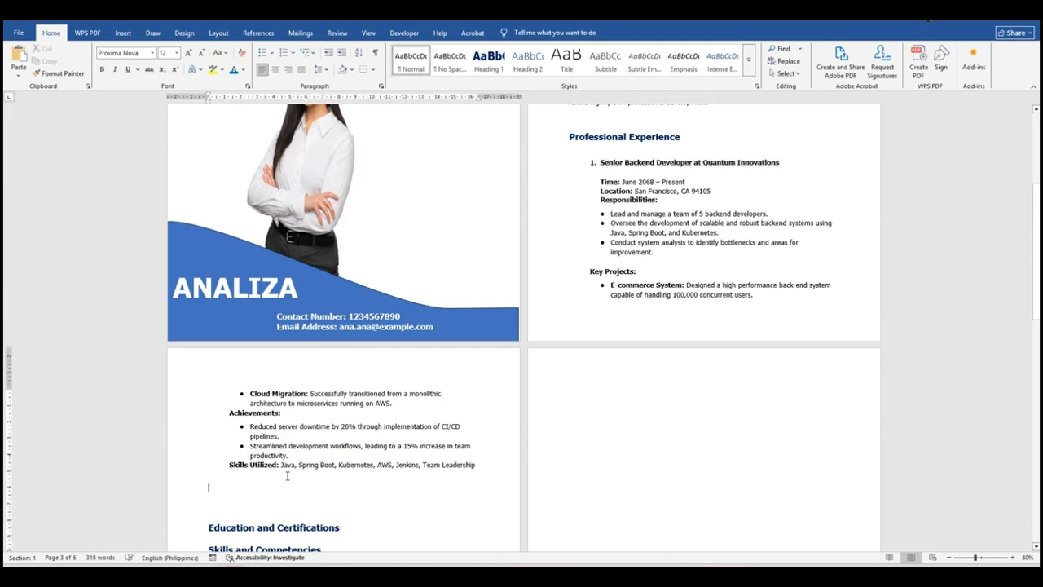
pyautogui.hotkey('ctrl', 'v')
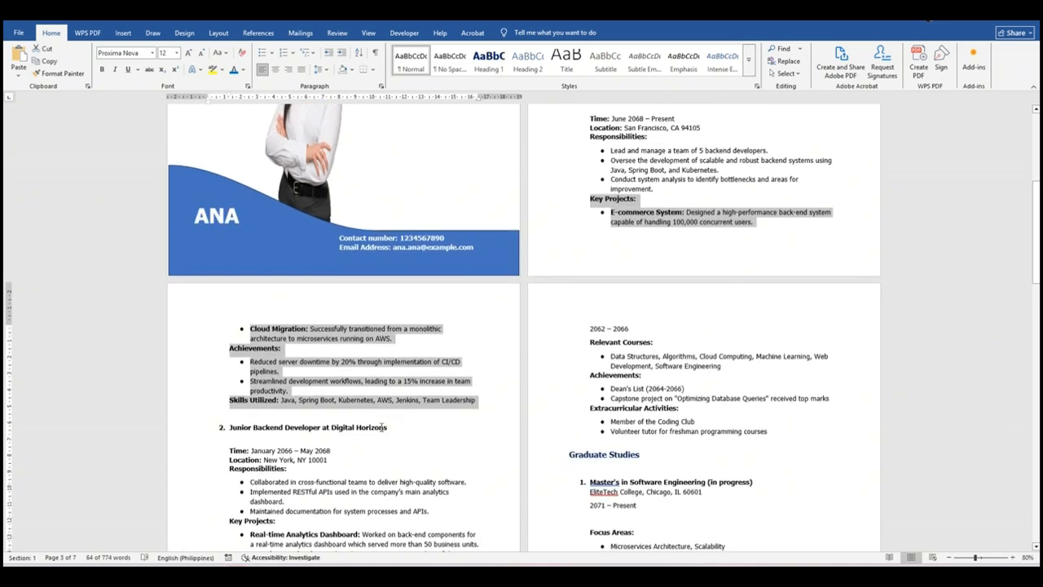
# Copy the whole "Junior Backend Developer at Digital Horizons" entry, from its title to Skills Utilized, from the sample into the portfolio below item 2.
pyautogui.moveTo(388, 428); pyautogui.dragTo(253, 428)
pyautogui.scroll(-2, 346, 390)
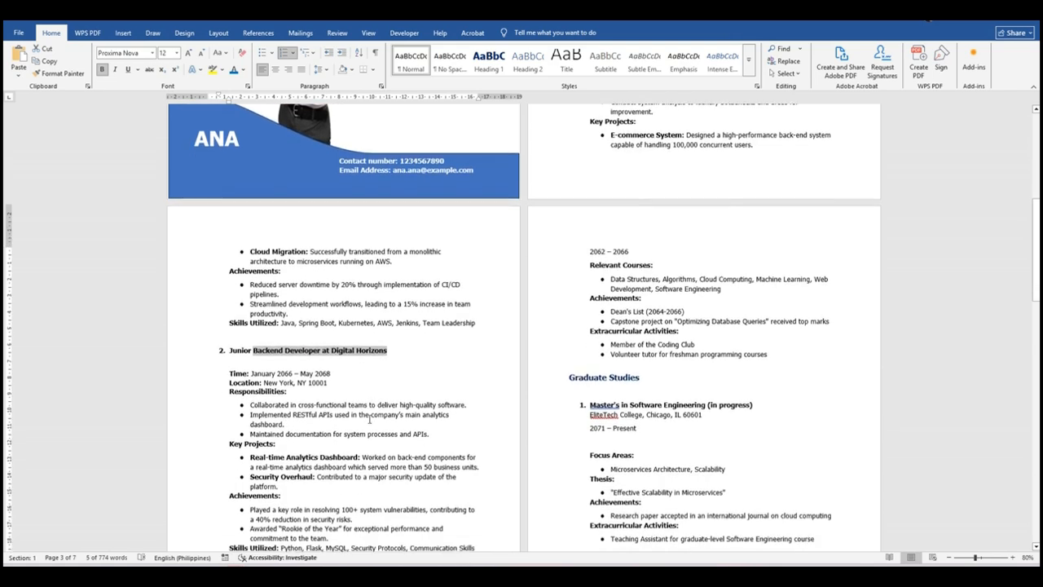
pyautogui.scroll(-1, 345, 390)
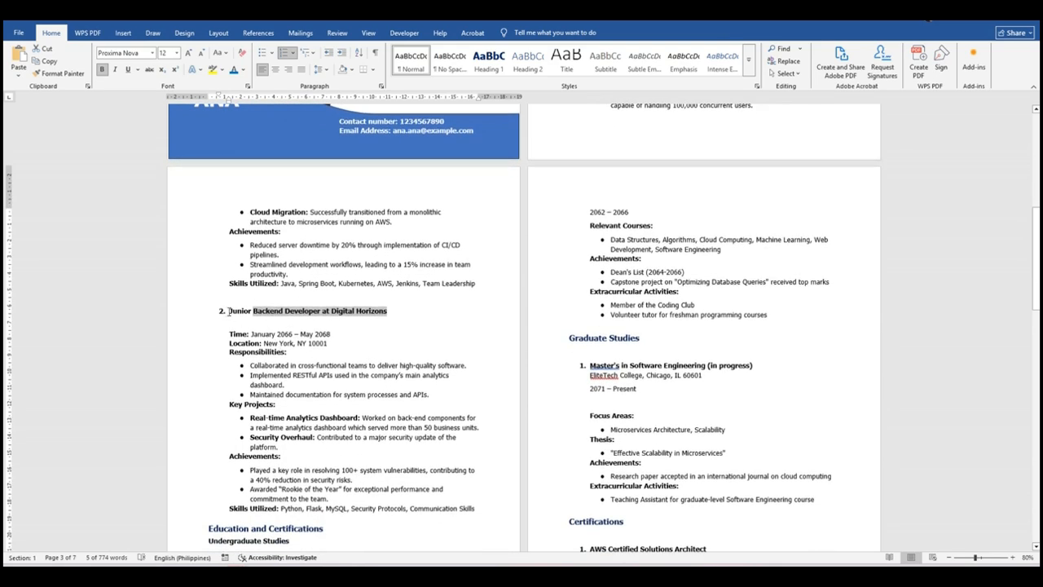
pyautogui.moveTo(228, 310); pyautogui.dragTo(477, 514)
pyautogui.hotkey('ctrl', 'c')
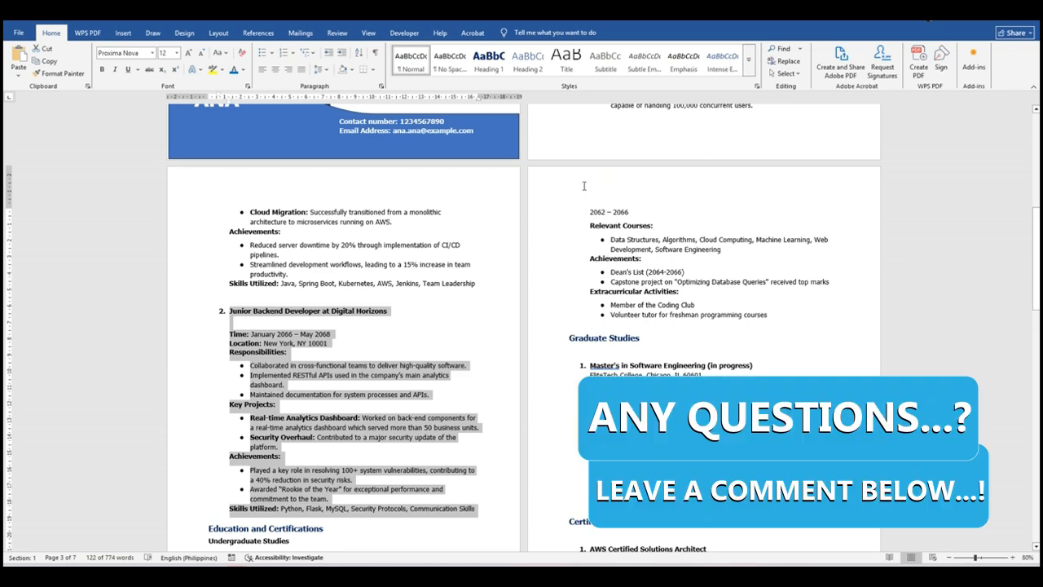
pyautogui.press('Delete')
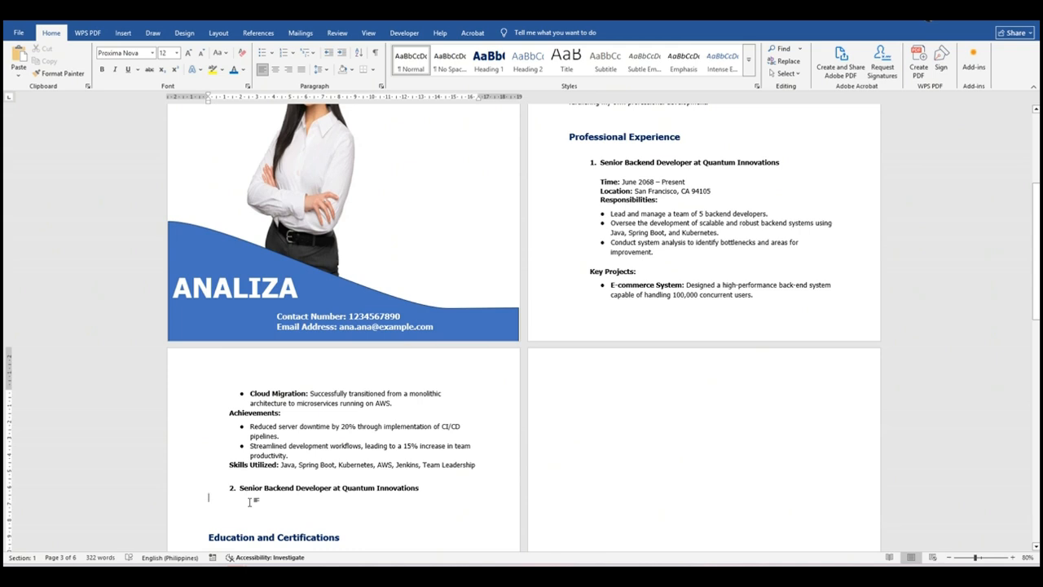
pyautogui.press('Return')
pyautogui.hotkey('ctrl', 'v')
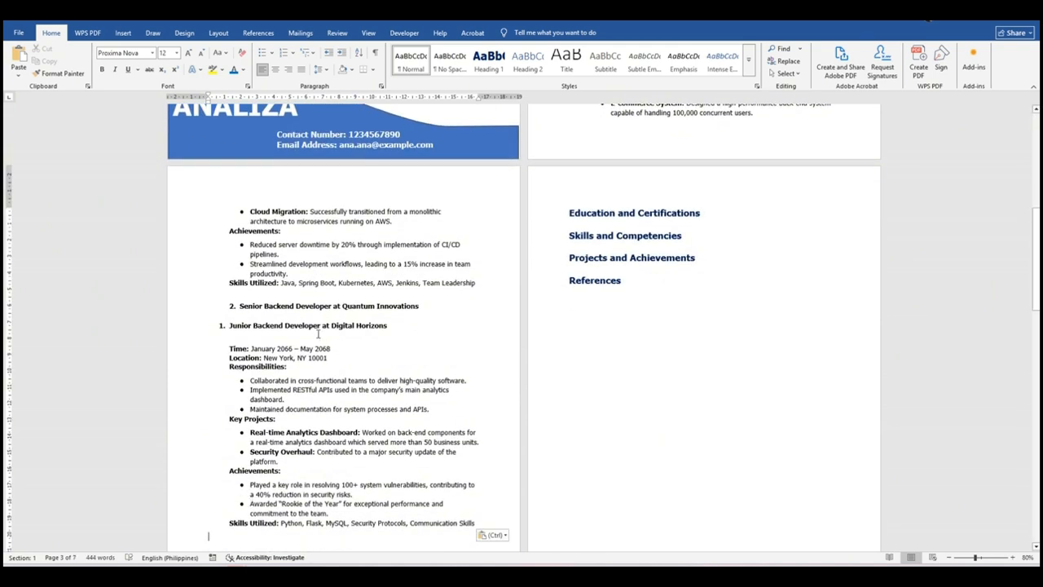
# Replace the duplicated Senior Backend Developer title in item 2 with "Junior Backend Developer at Digital Horizons" by merging the two title lines.
pyautogui.press('BackSpace')
pyautogui.press('BackSpace')
pyautogui.press('BackSpace')
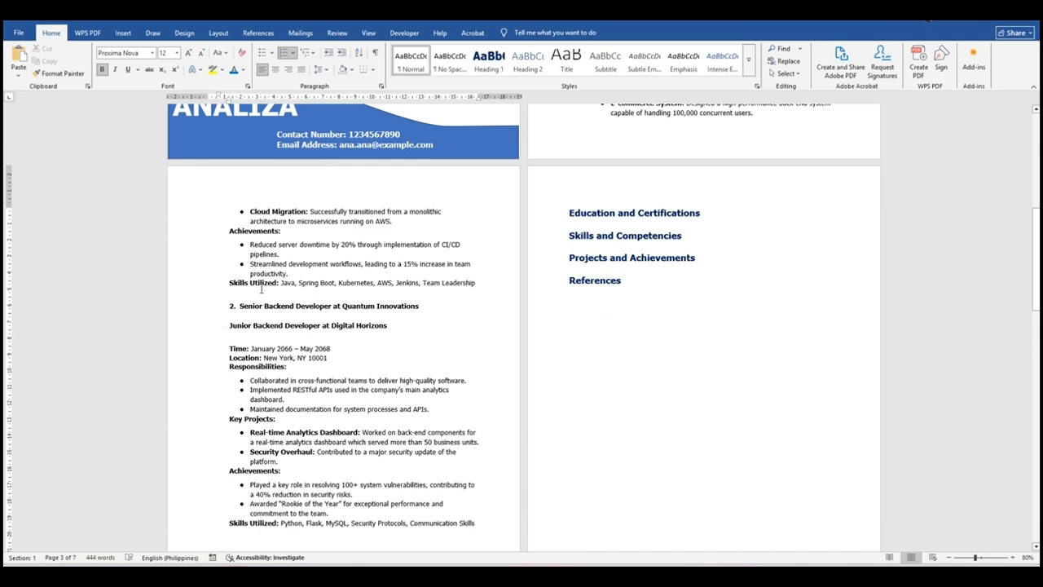
pyautogui.press('BackSpace')
pyautogui.press('BackSpace')
pyautogui.press('BackSpace')
pyautogui.press('BackSpace')
pyautogui.press('BackSpace')
pyautogui.press('BackSpace')
pyautogui.press('BackSpace')
pyautogui.press('BackSpace')
pyautogui.press('BackSpace')
pyautogui.press('BackSpace')
pyautogui.press('BackSpace')
pyautogui.press('BackSpace')
pyautogui.press('BackSpace')
pyautogui.press('BackSpace')
pyautogui.press('BackSpace')
pyautogui.press('BackSpace')
pyautogui.press('BackSpace')
pyautogui.press('BackSpace')
pyautogui.press('BackSpace')
pyautogui.press('BackSpace')
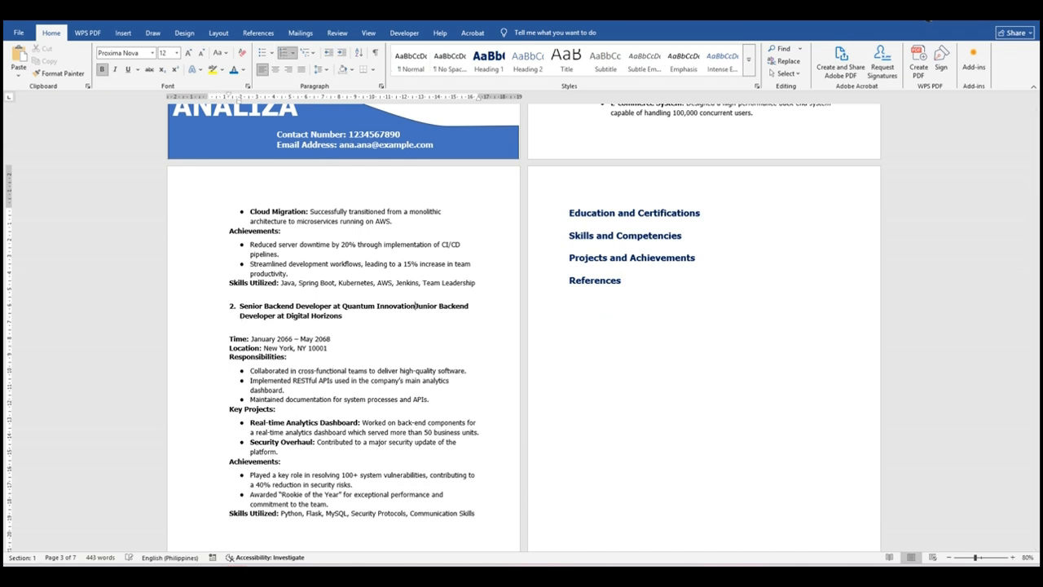
pyautogui.press('BackSpace')
pyautogui.press('BackSpace')
pyautogui.press('BackSpace')
pyautogui.press('BackSpace')
pyautogui.press('BackSpace')
pyautogui.press('BackSpace')
pyautogui.press('BackSpace')
pyautogui.press('BackSpace')
pyautogui.press('BackSpace')
pyautogui.press('BackSpace')
pyautogui.press('BackSpace')
pyautogui.press('BackSpace')
pyautogui.press('BackSpace')
pyautogui.press('BackSpace')
pyautogui.press('BackSpace')
pyautogui.press('BackSpace')
pyautogui.press('BackSpace')
pyautogui.press('BackSpace')
pyautogui.press('BackSpace')
pyautogui.press('BackSpace')
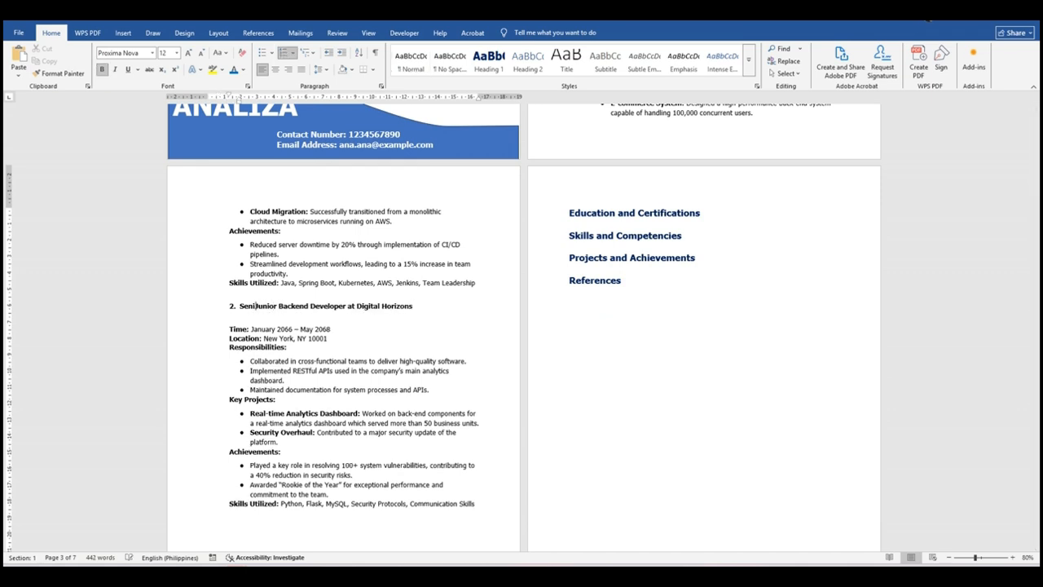
pyautogui.press('BackSpace')
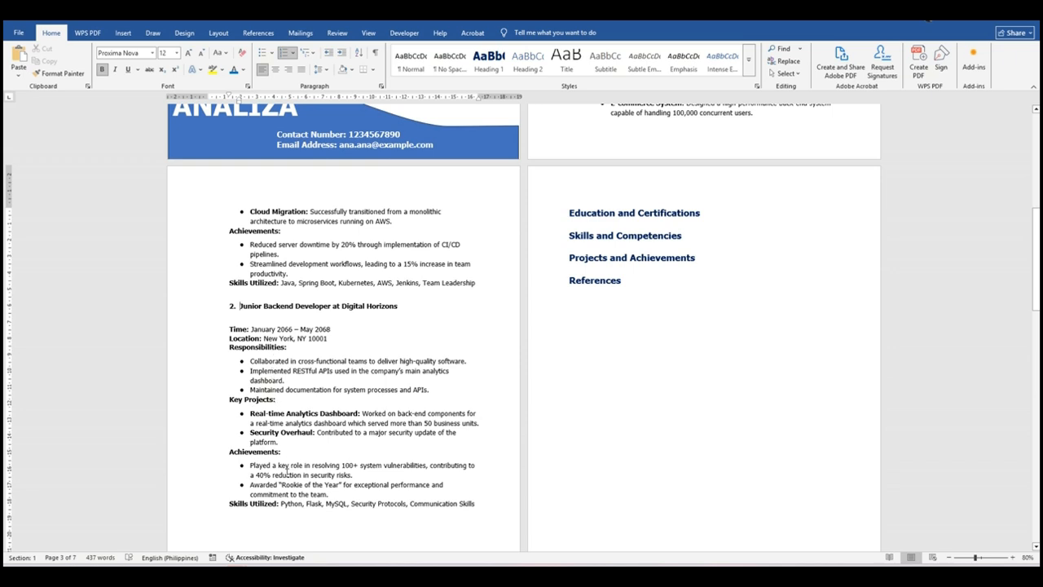
# Add an empty bullet after the "Rookie of the Year" achievement and indent the Junior job's Time, Location and Responsibilities lines.
pyautogui.click(342, 494)
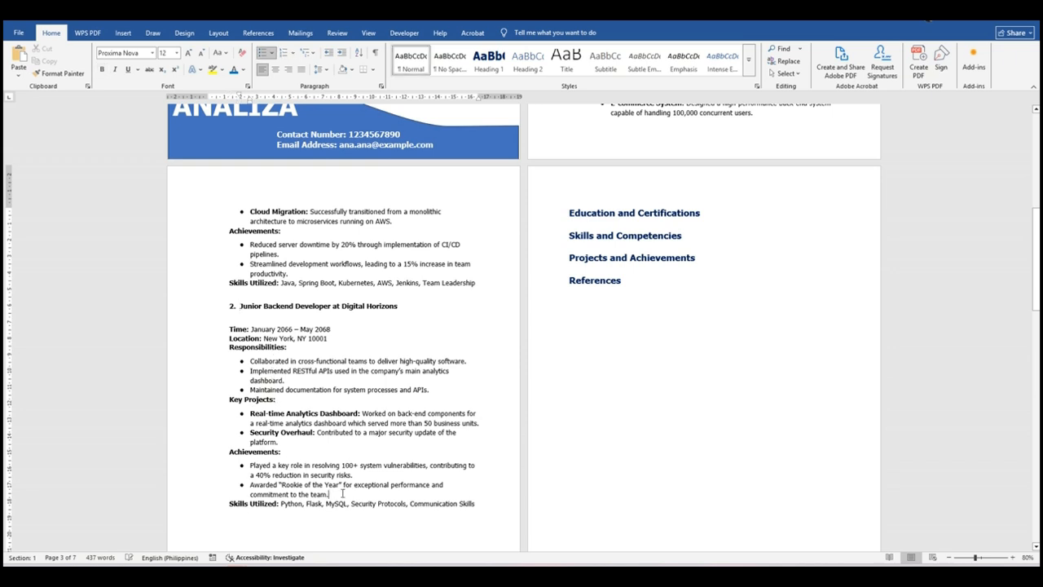
pyautogui.press('Return')
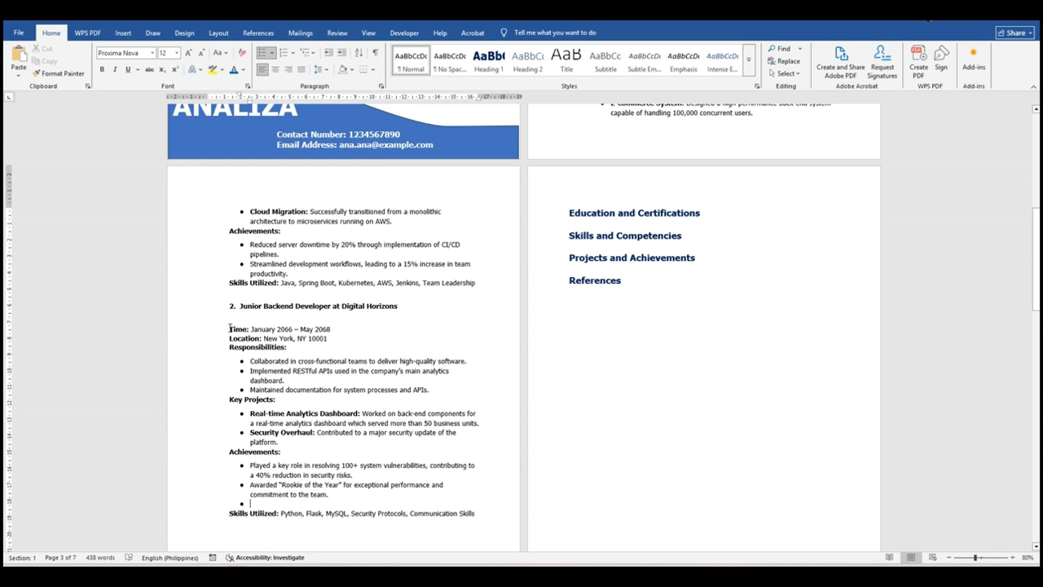
pyautogui.click(230, 326)
pyautogui.press('Tab')
pyautogui.click(230, 337)
pyautogui.press('Tab')
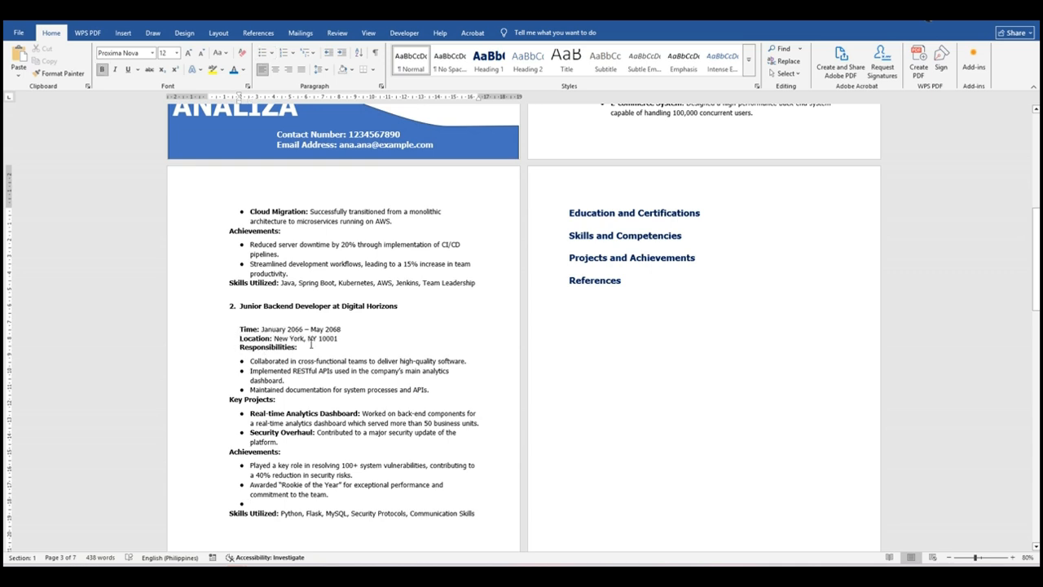
# Copy the sample's education content, from Undergraduate Studies through the Scrum Master Certification achievements.
pyautogui.scroll(-2, 432, 369)
pyautogui.scroll(1, 461, 402)
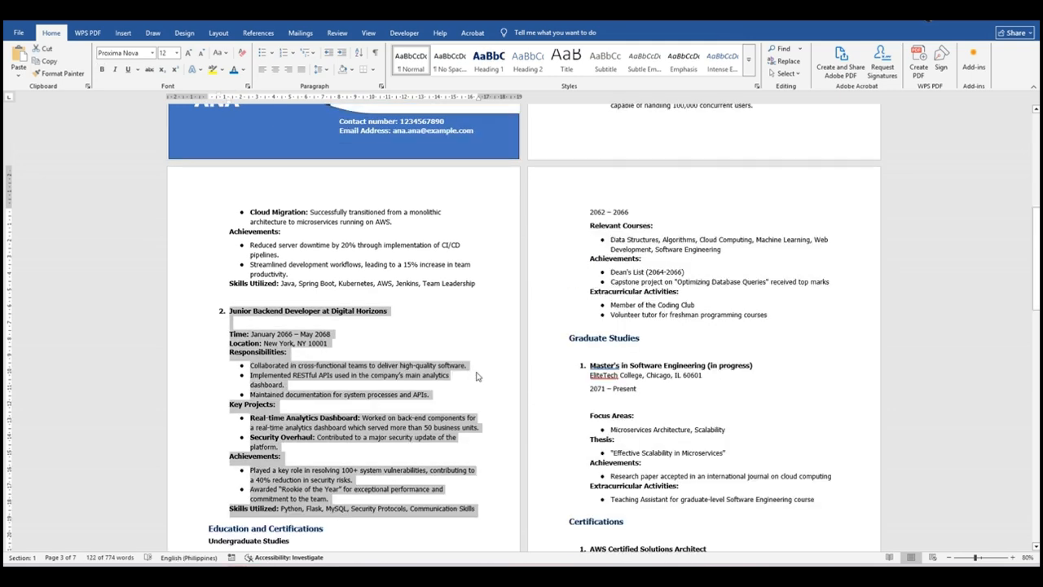
pyautogui.scroll(-5, 489, 376)
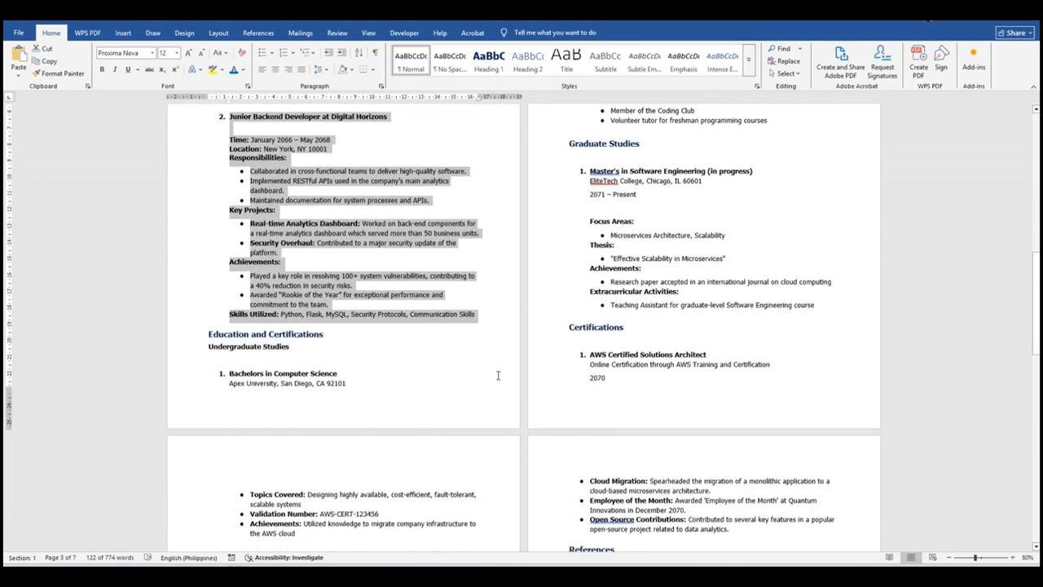
pyautogui.scroll(-1, 409, 326)
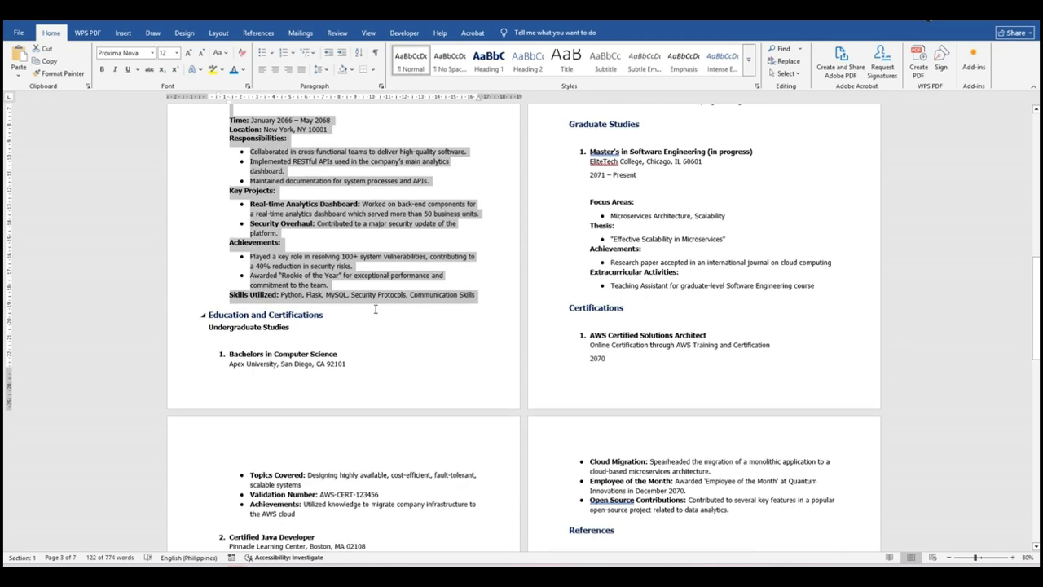
pyautogui.scroll(-2, 372, 304)
pyautogui.moveTo(208, 290); pyautogui.dragTo(394, 466)
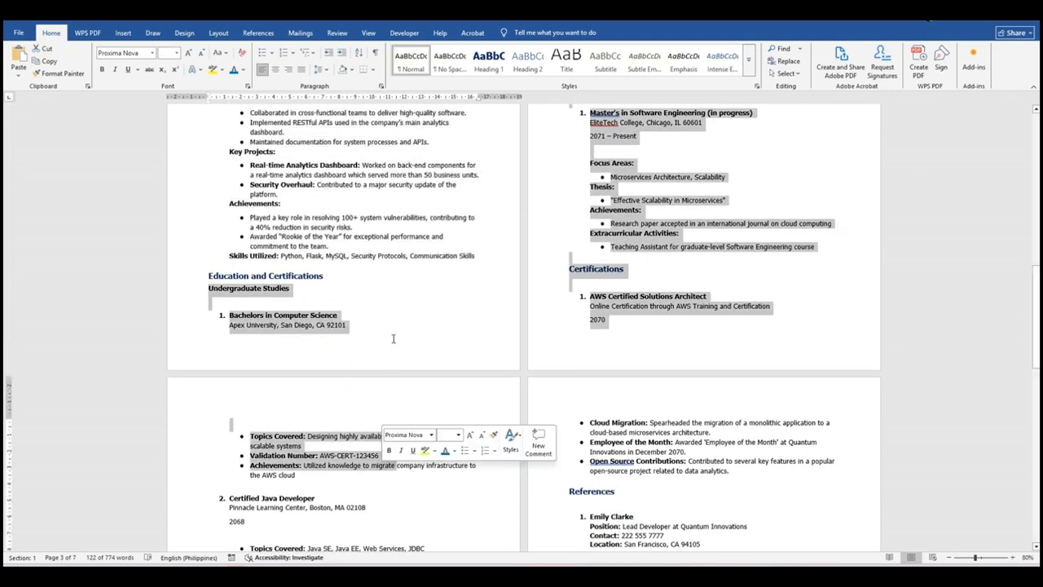
pyautogui.click(253, 318)
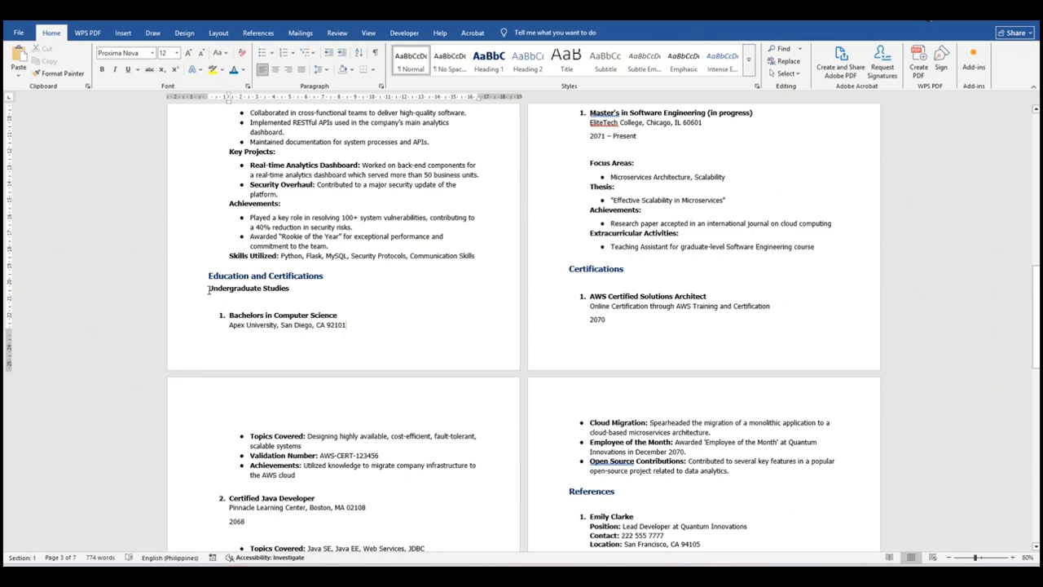
pyautogui.keyDown('ctrl'); pyautogui.scroll(6, 337, 318); pyautogui.keyUp('ctrl')
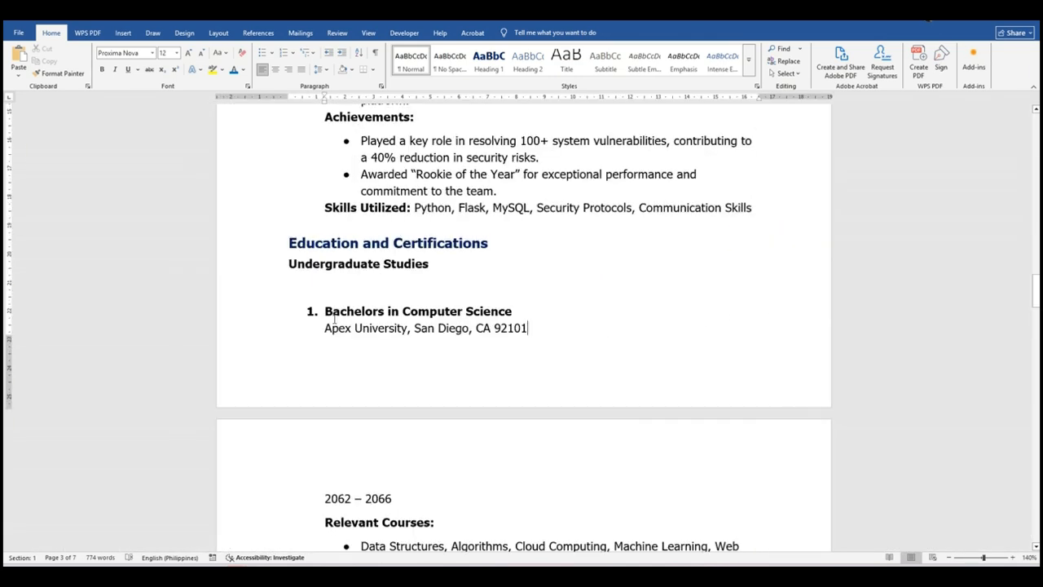
pyautogui.moveTo(290, 260); pyautogui.dragTo(555, 499)
pyautogui.scroll(-5, 584, 550)
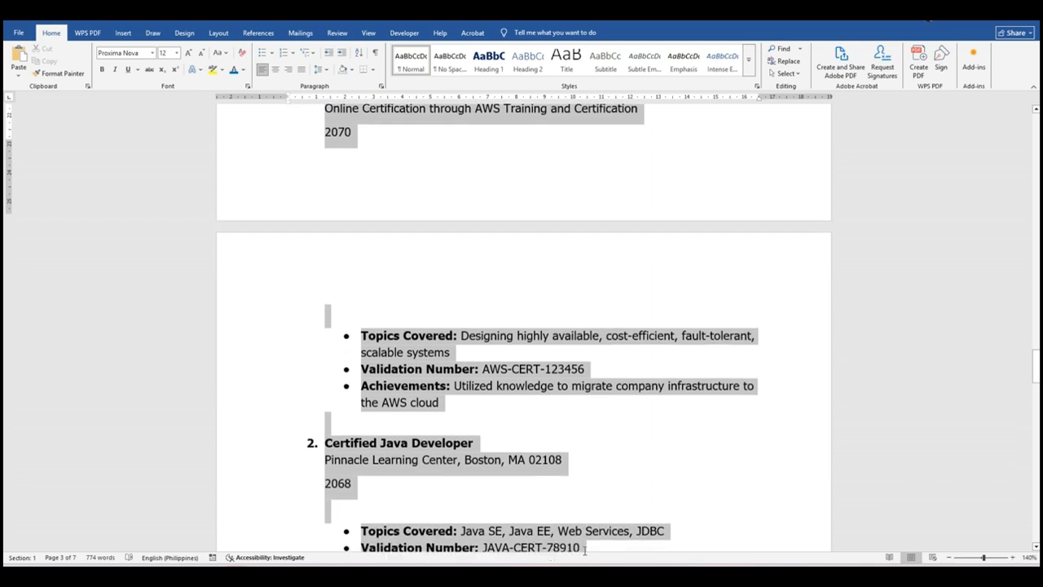
pyautogui.moveTo(588, 544); pyautogui.dragTo(596, 416)
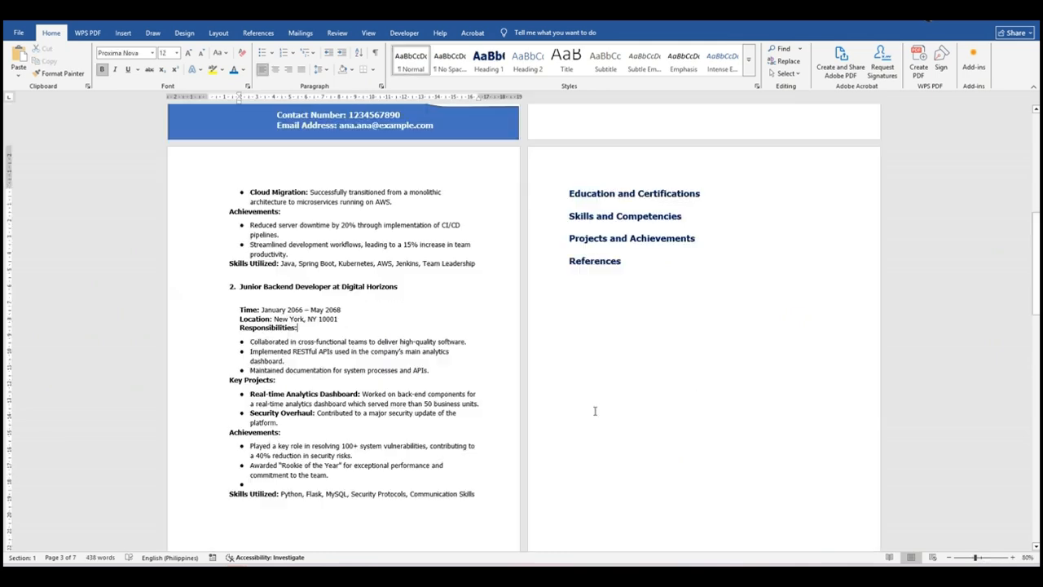
# Paste the copied education content into the portfolio on a new line below the Education and Certifications heading.
pyautogui.click(715, 193)
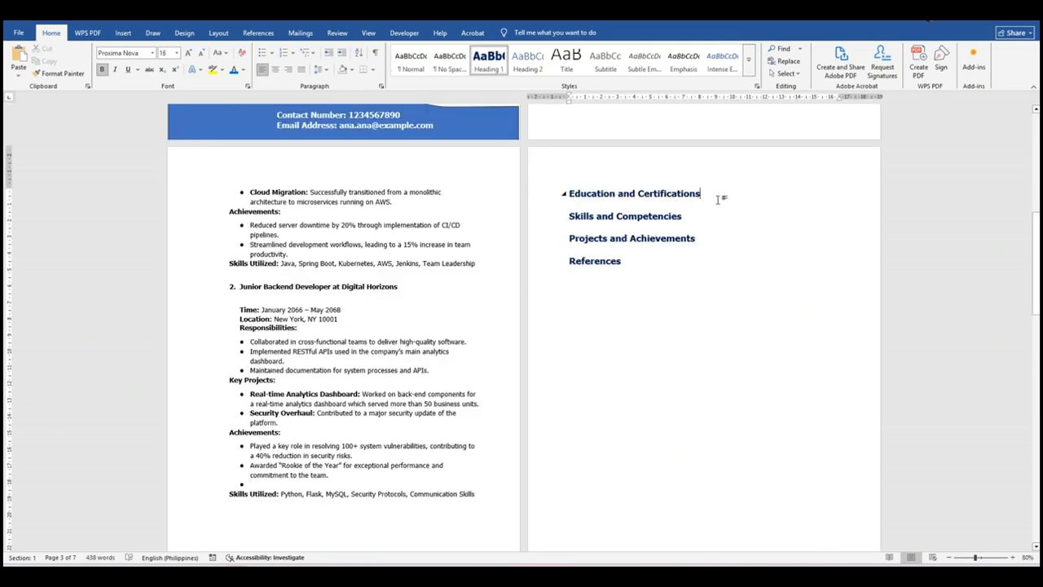
pyautogui.press('Return')
pyautogui.press('Return')
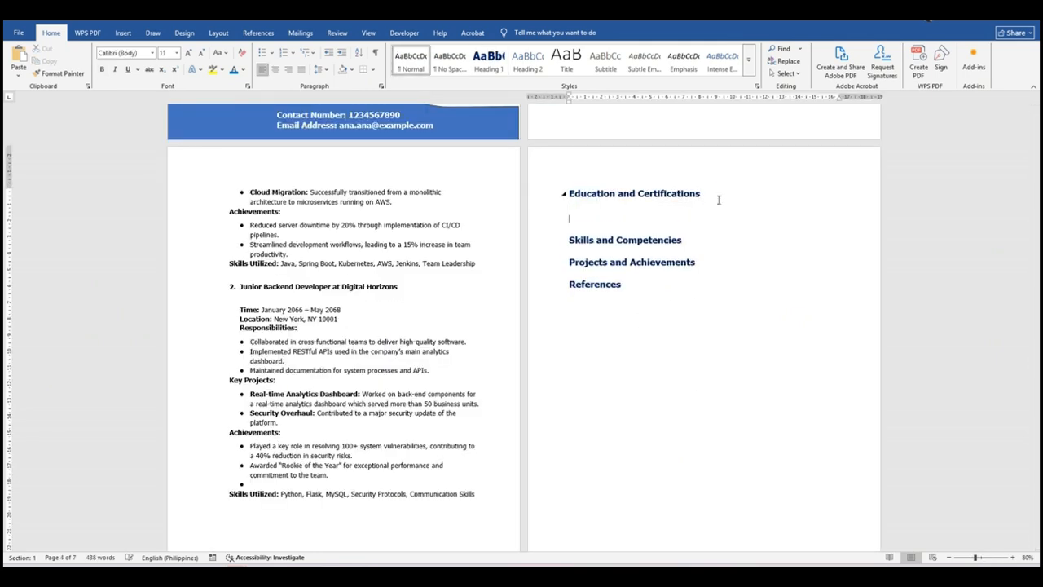
pyautogui.hotkey('ctrl', 'v')
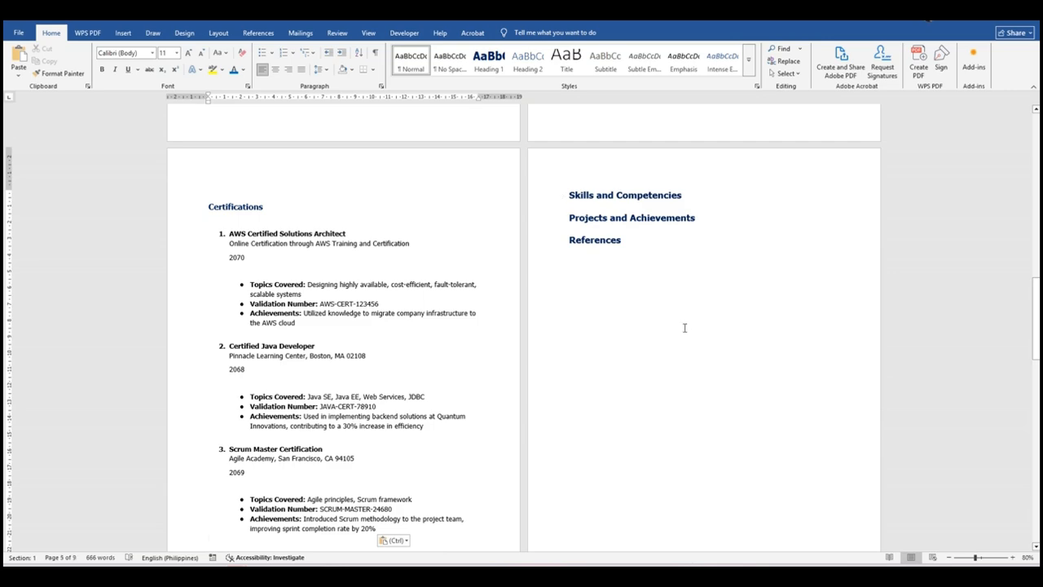
# Replace the black "Undergraduate Studies" line in the portfolio with a copy of the styled "Graduate Studies" subheading.
pyautogui.scroll(8, 684, 326)
pyautogui.scroll(3, 684, 328)
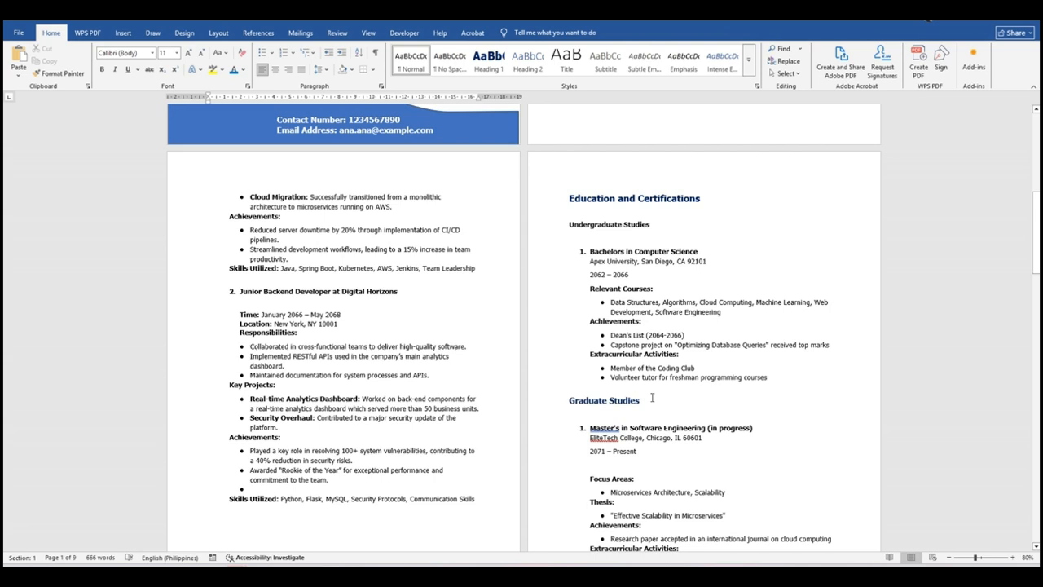
pyautogui.moveTo(641, 402); pyautogui.dragTo(569, 402)
pyautogui.hotkey('ctrl', 'c')
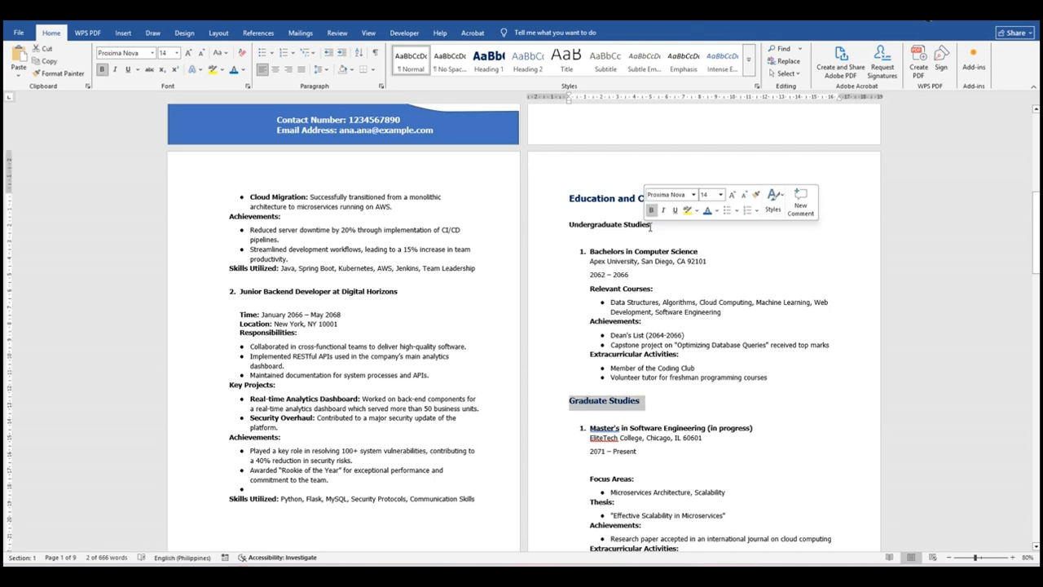
pyautogui.click(649, 227)
pyautogui.tripleClick(587, 224)
pyautogui.hotkey('ctrl', 'v')
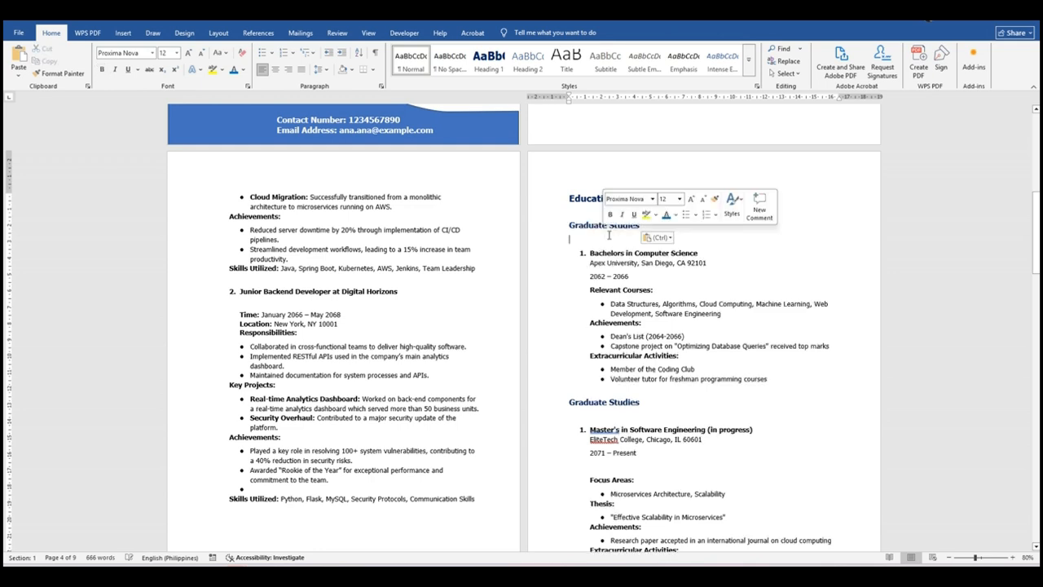
# Change the copied subheading above the Bachelors entry to "Undergraduate Studies".
pyautogui.click(570, 225)
pyautogui.write('Under')
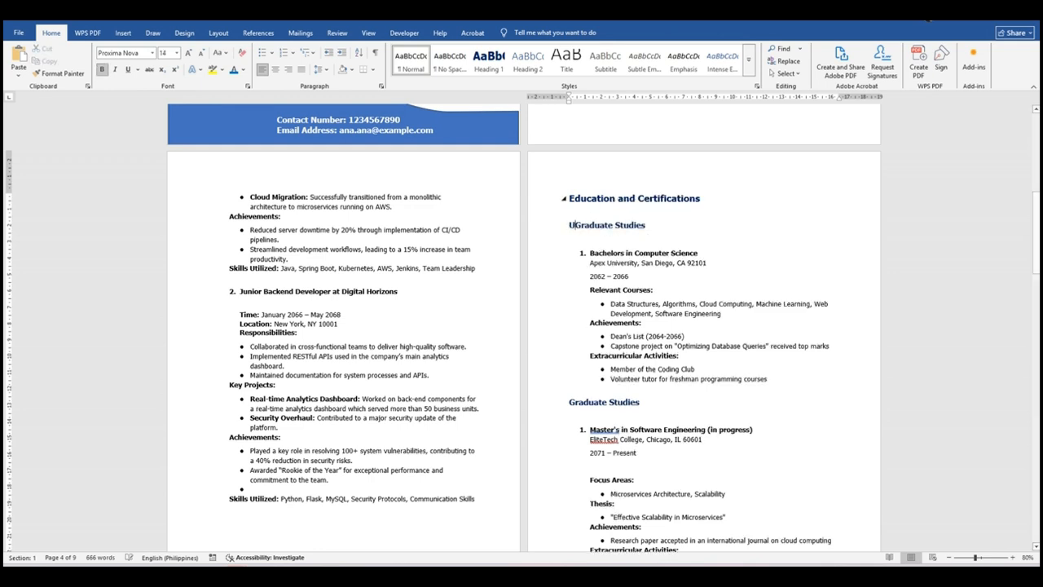
pyautogui.press('Delete')
pyautogui.write('g')
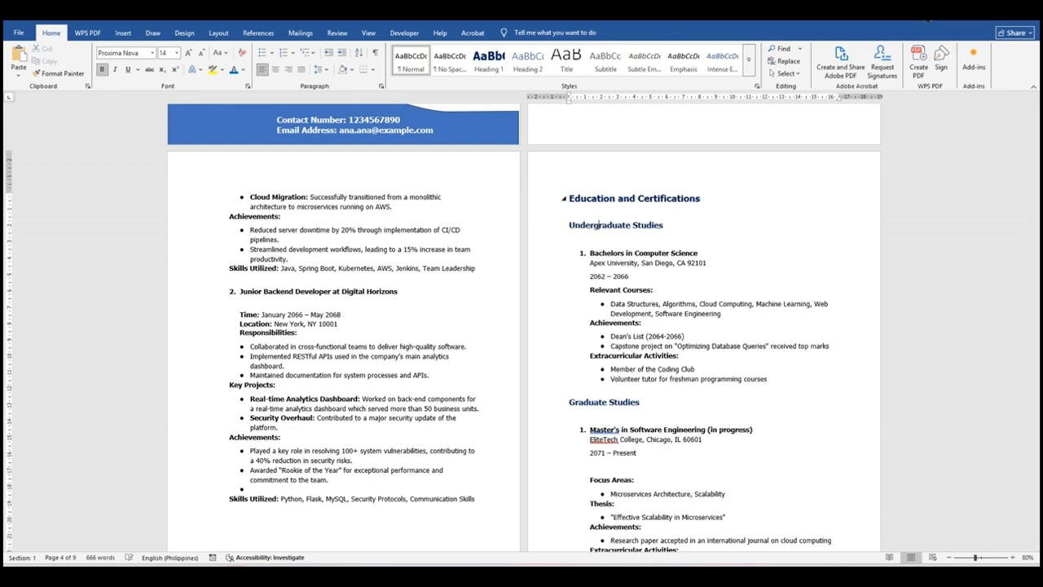
pyautogui.click(727, 243)
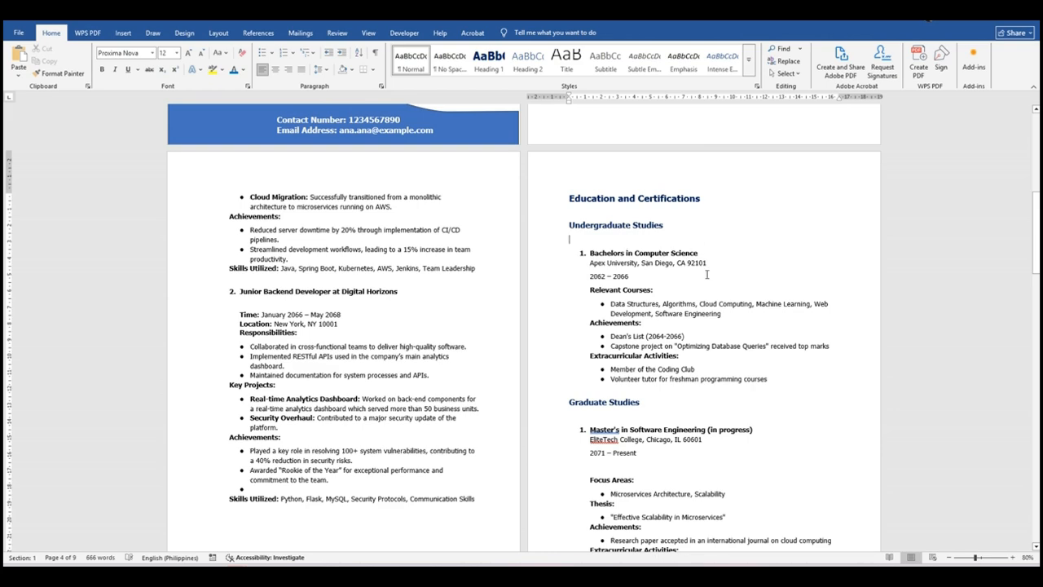
# Replace the bullet of the "Data Structures, Algorithms" line under Relevant Courses with a solid round bullet and indent it two levels.
pyautogui.scroll(-1, 691, 274)
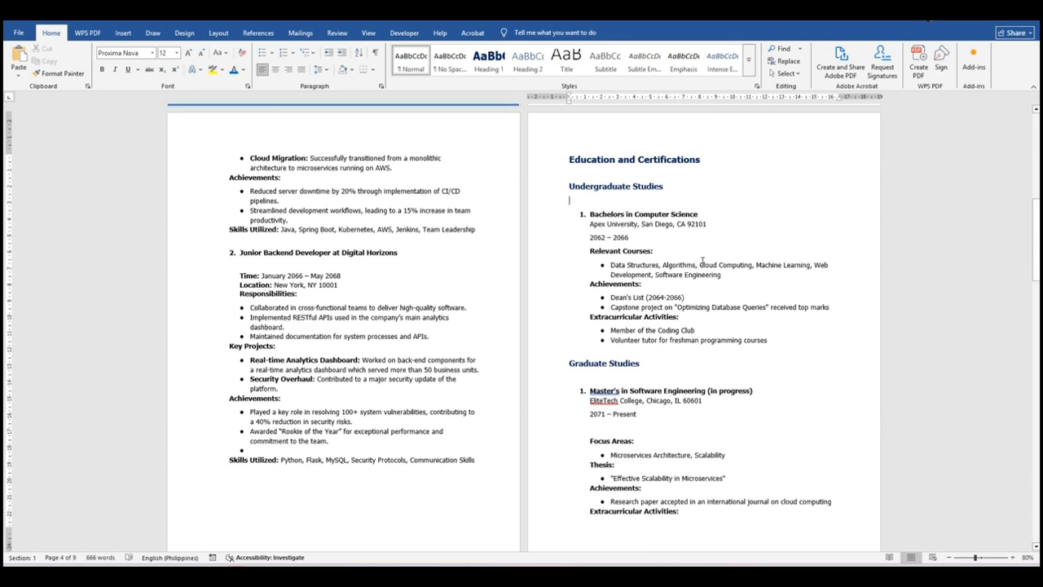
pyautogui.click(612, 269)
pyautogui.press('BackSpace')
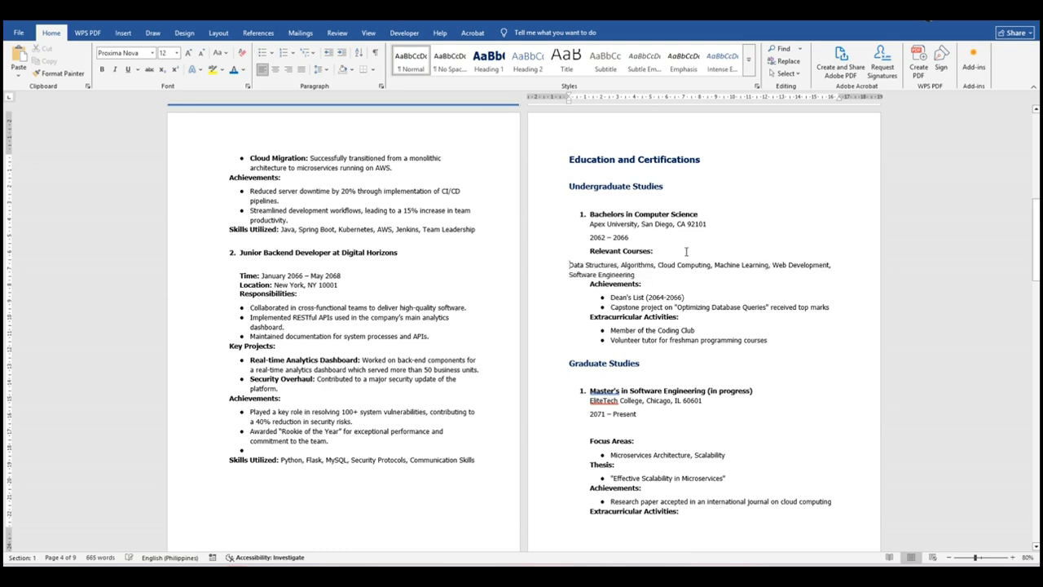
pyautogui.click(272, 54)
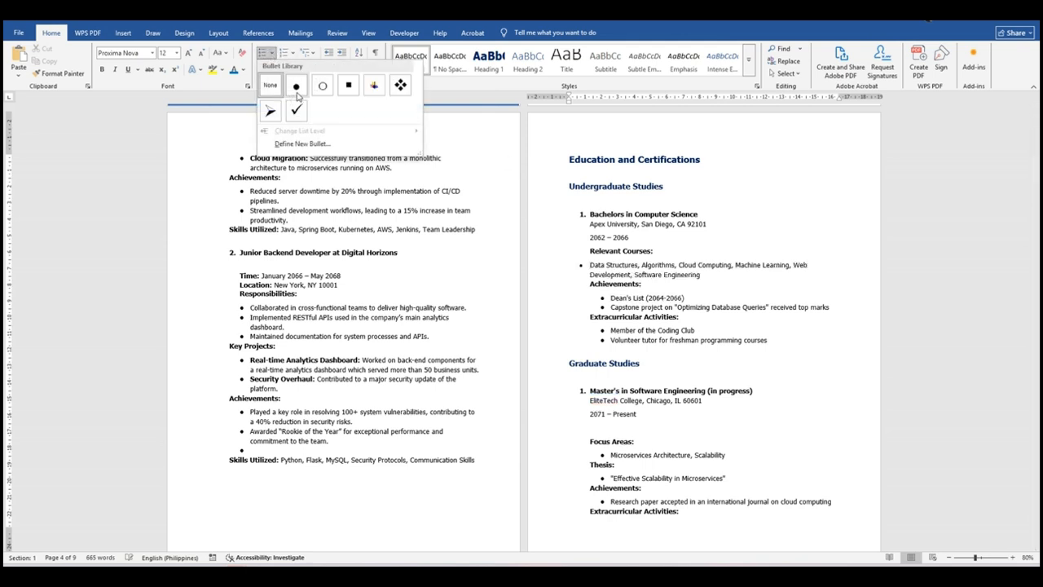
pyautogui.click(297, 95)
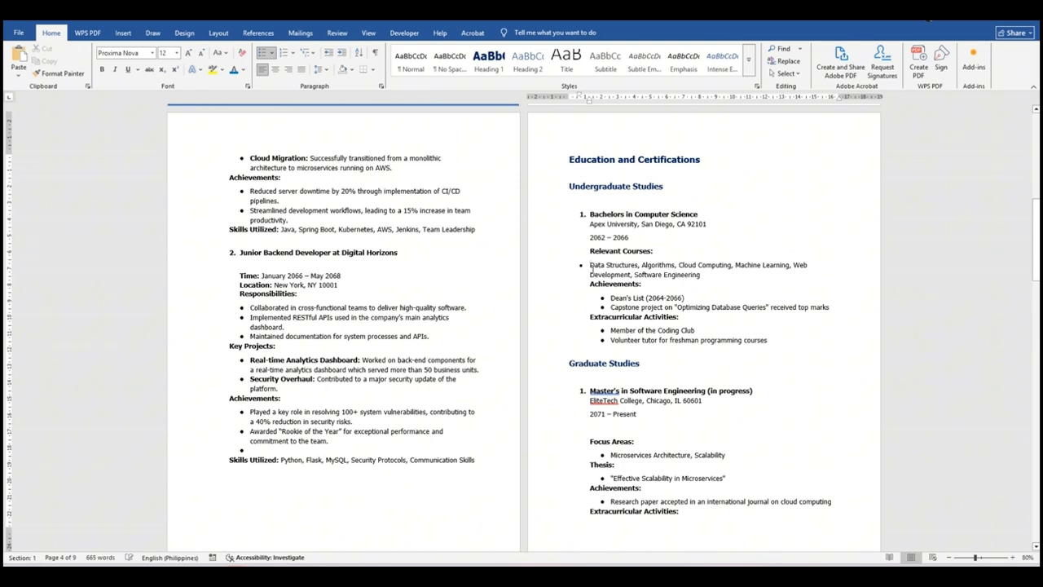
pyautogui.press('Tab')
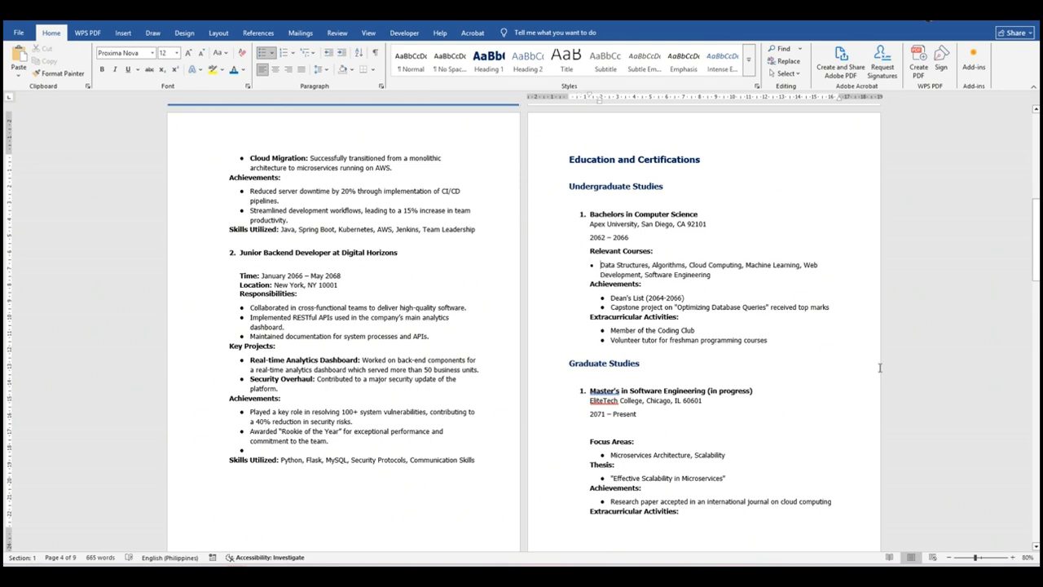
pyautogui.press('Tab')
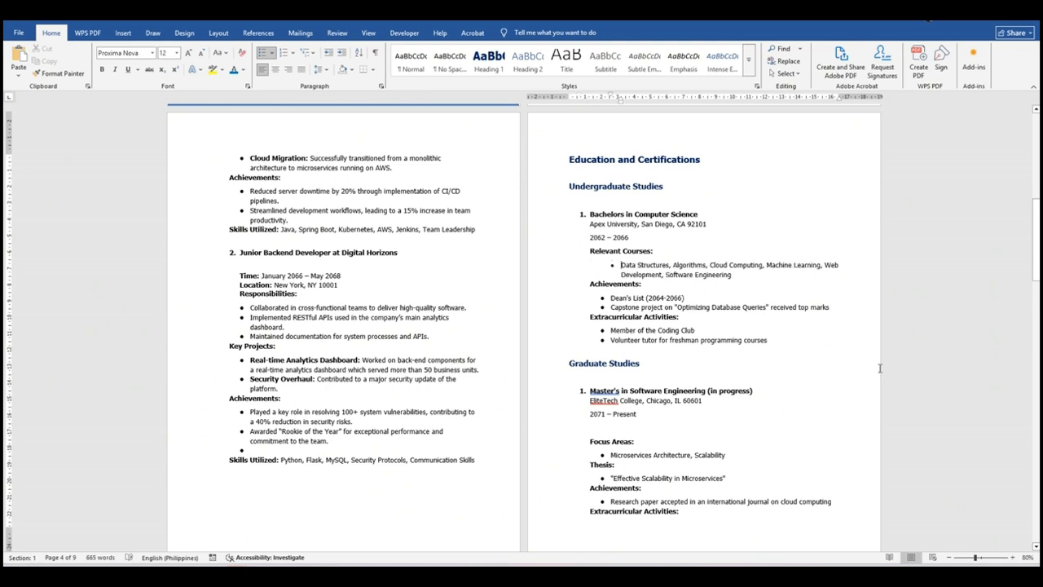
# Remove the bullet and reduce the indent of the Relevant Courses line, try bulleting it again, and undo that.
pyautogui.press('BackSpace')
pyautogui.press('BackSpace')
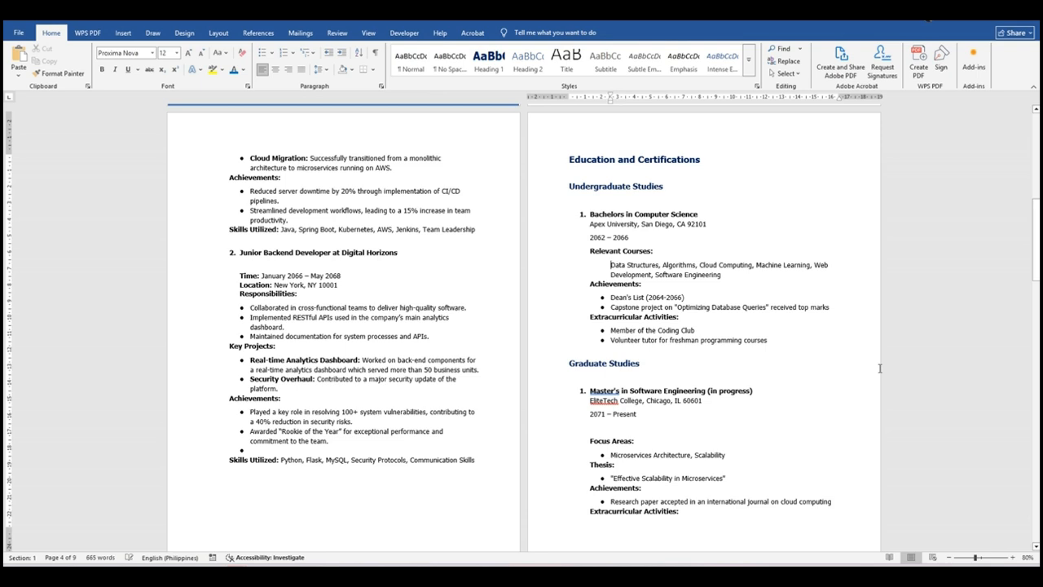
pyautogui.press('BackSpace')
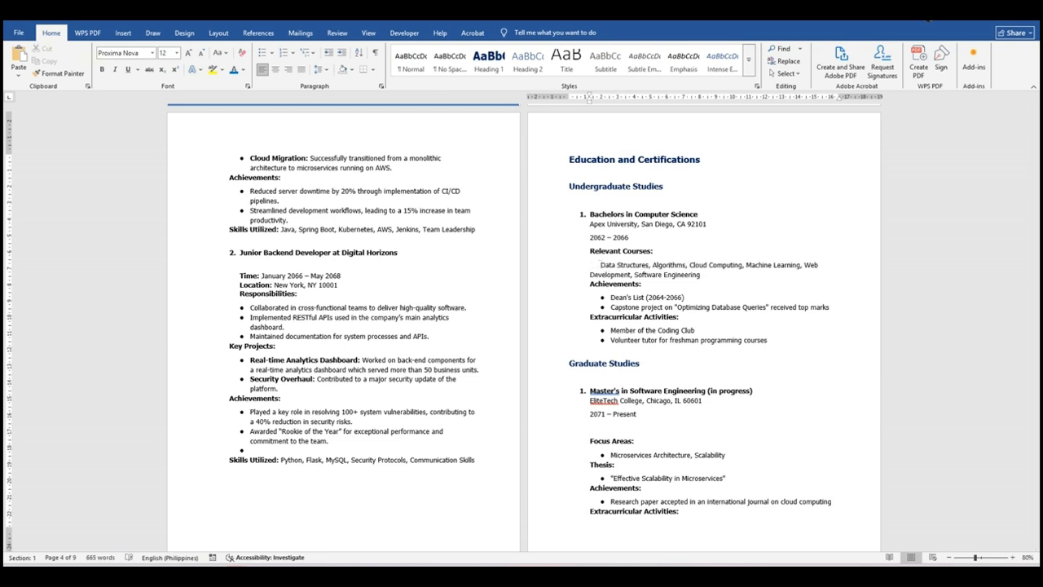
pyautogui.click(262, 52)
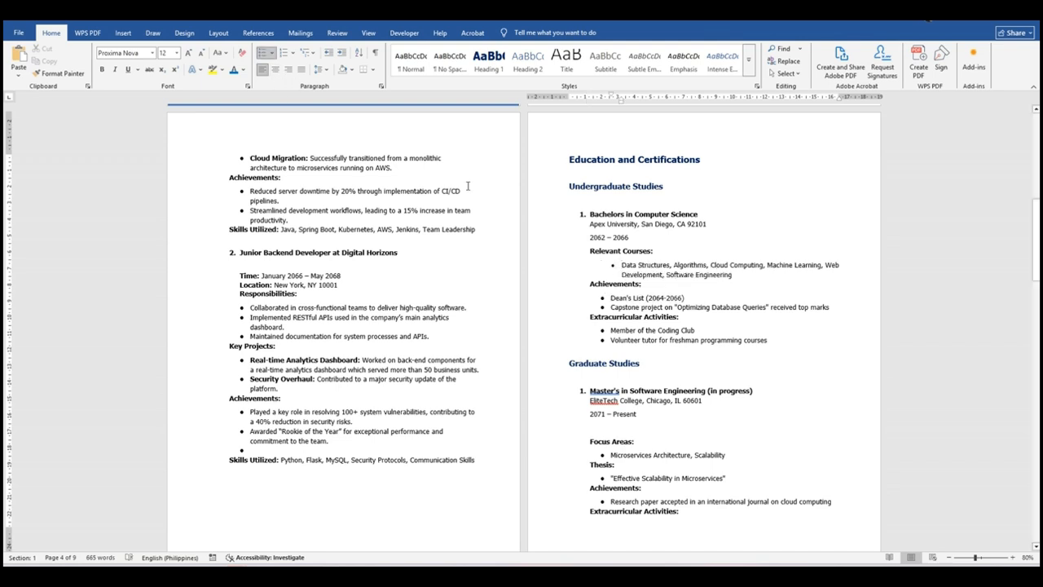
pyautogui.hotkey('ctrl', 'z')
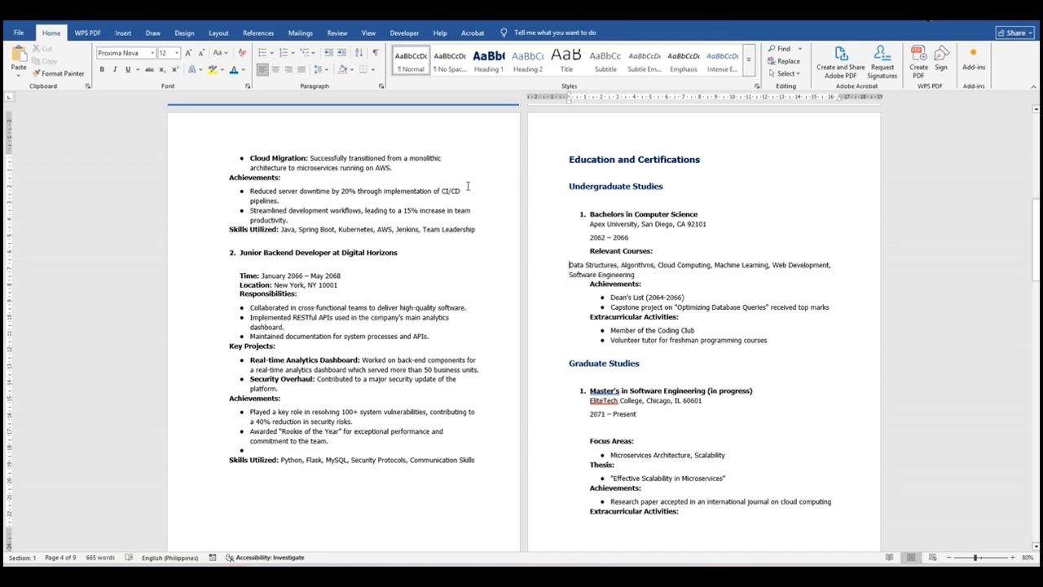
# Apply a bullet to the Relevant Courses line and delete the blank space before "Data Structures".
pyautogui.click(261, 52)
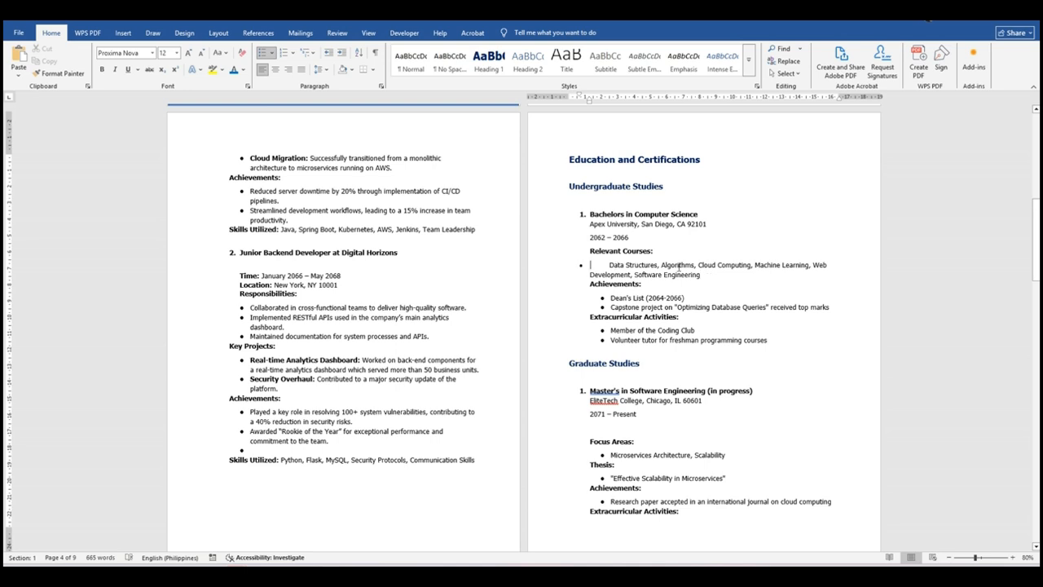
pyautogui.press('Delete')
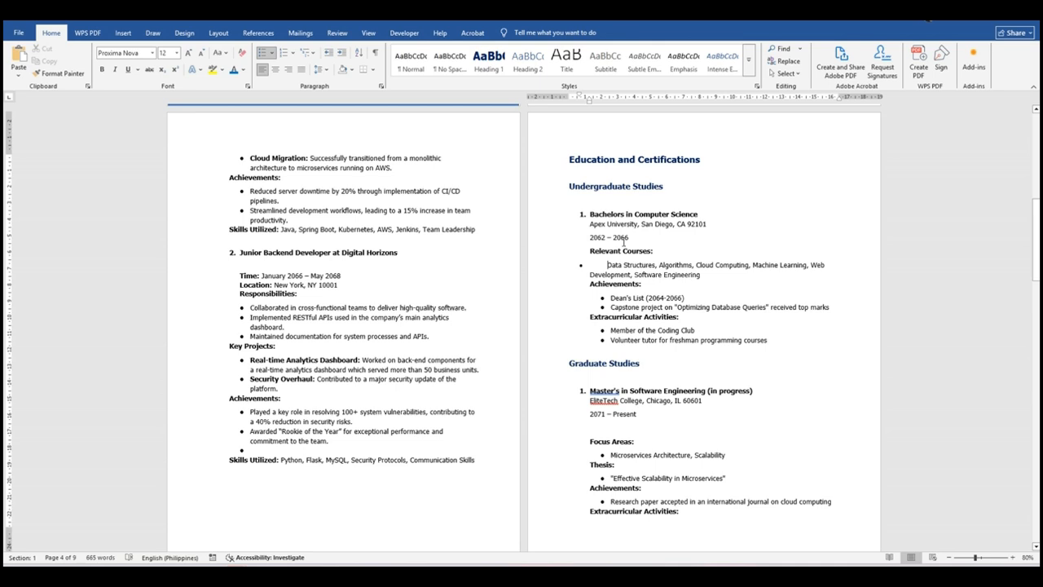
pyautogui.press('Delete')
pyautogui.press('Delete')
pyautogui.press('Delete')
pyautogui.press('Delete')
pyautogui.press('Delete')
pyautogui.press('Delete')
pyautogui.press('Delete')
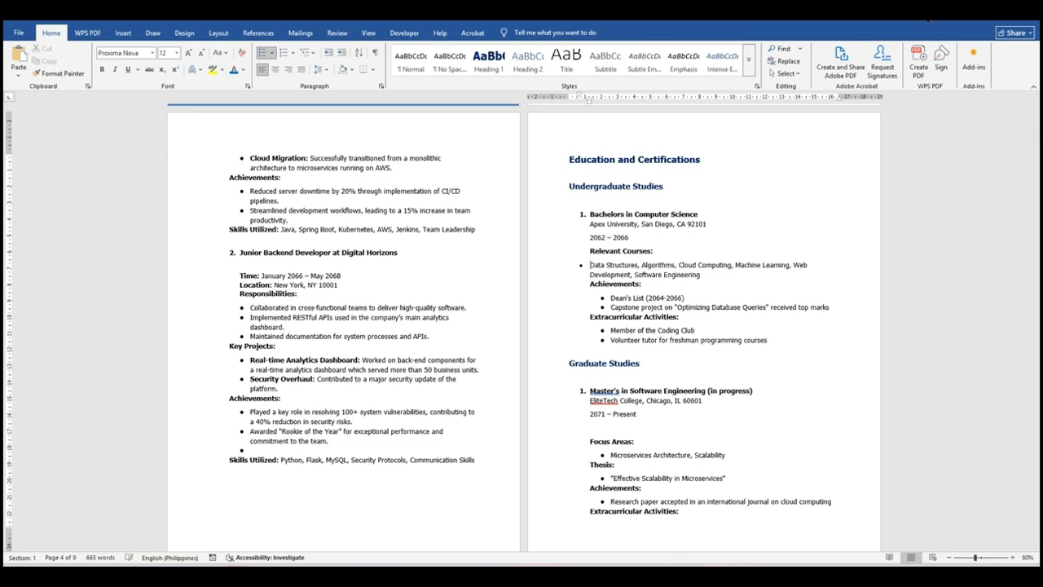
# Remove the bullet from the "Data Structures, Algorithms" line, indent the text, and bullet it again.
pyautogui.press('BackSpace')
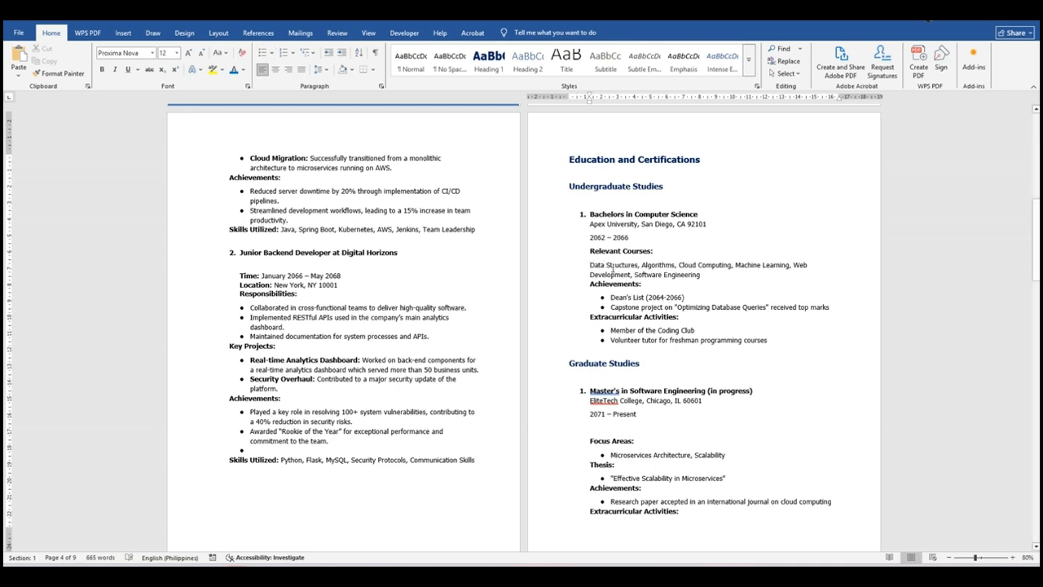
pyautogui.press('Tab')
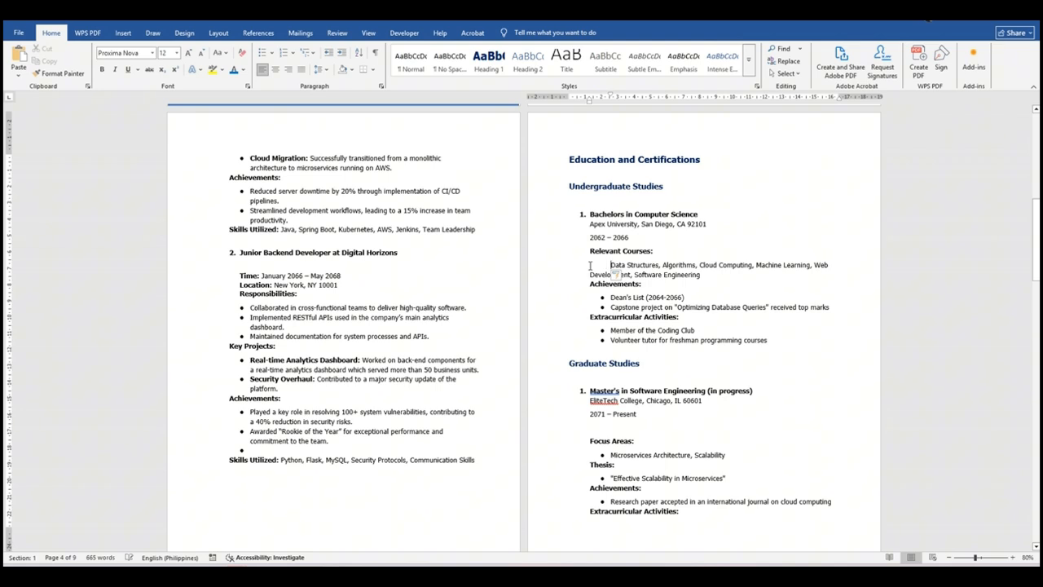
pyautogui.click(263, 52)
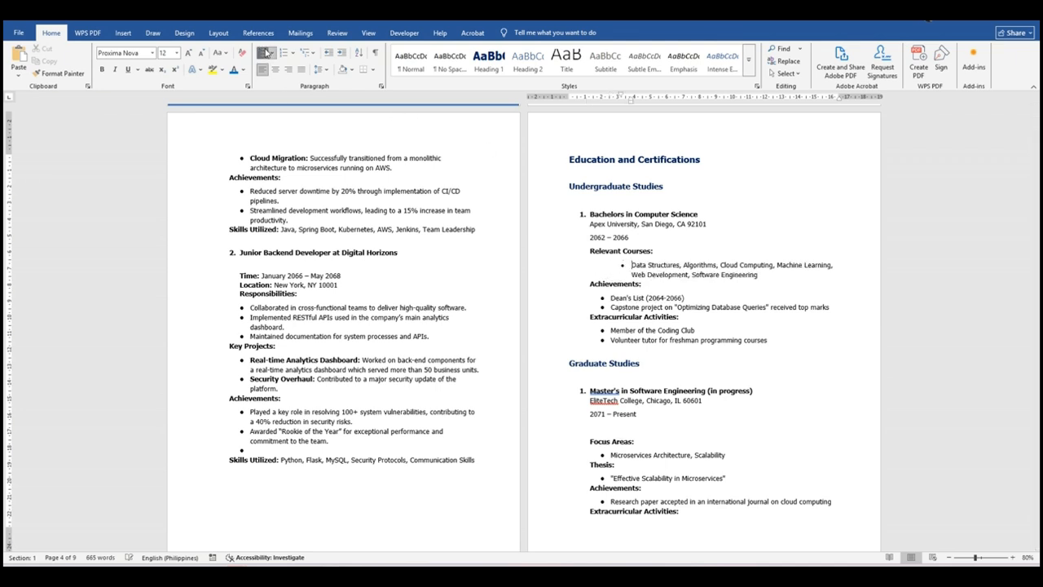
# Clear the bullet and indent of the Relevant Courses line and reapply a bullet from the page margin.
pyautogui.press('BackSpace')
pyautogui.press('BackSpace')
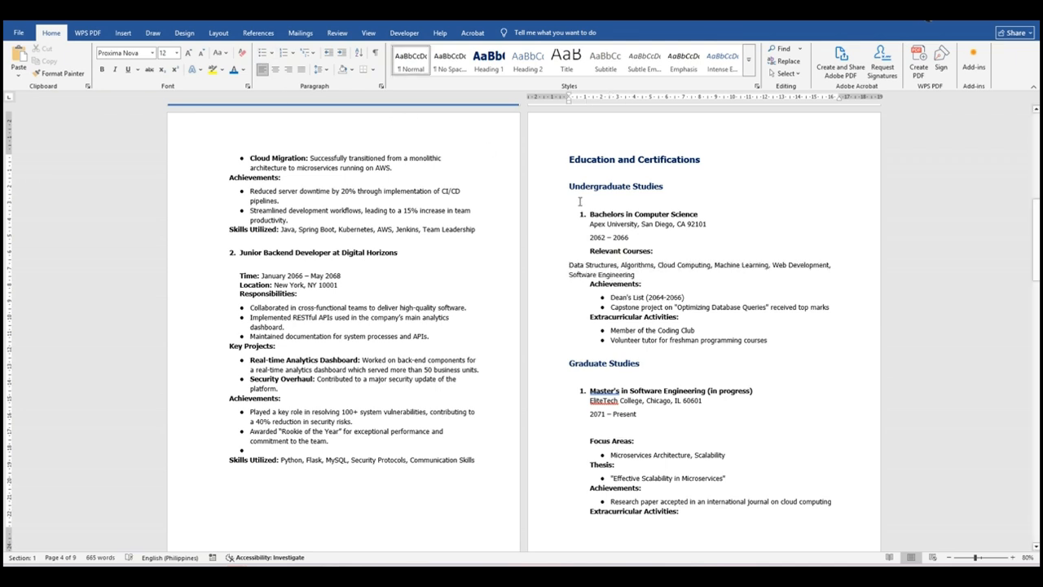
pyautogui.click(264, 52)
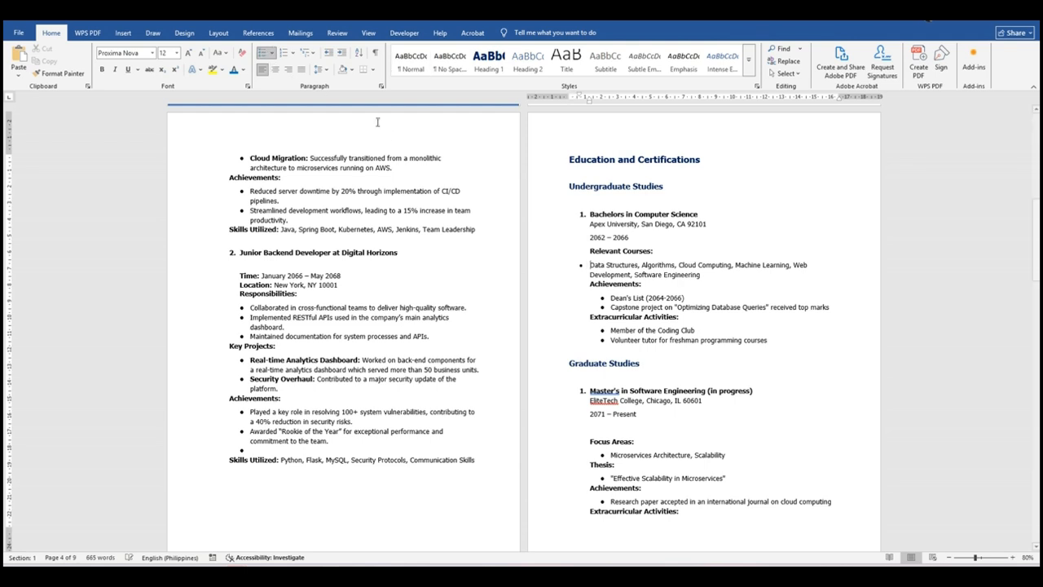
# Indent the bulleted Relevant Courses line one level under Bachelors in Computer Science.
pyautogui.press('Tab')
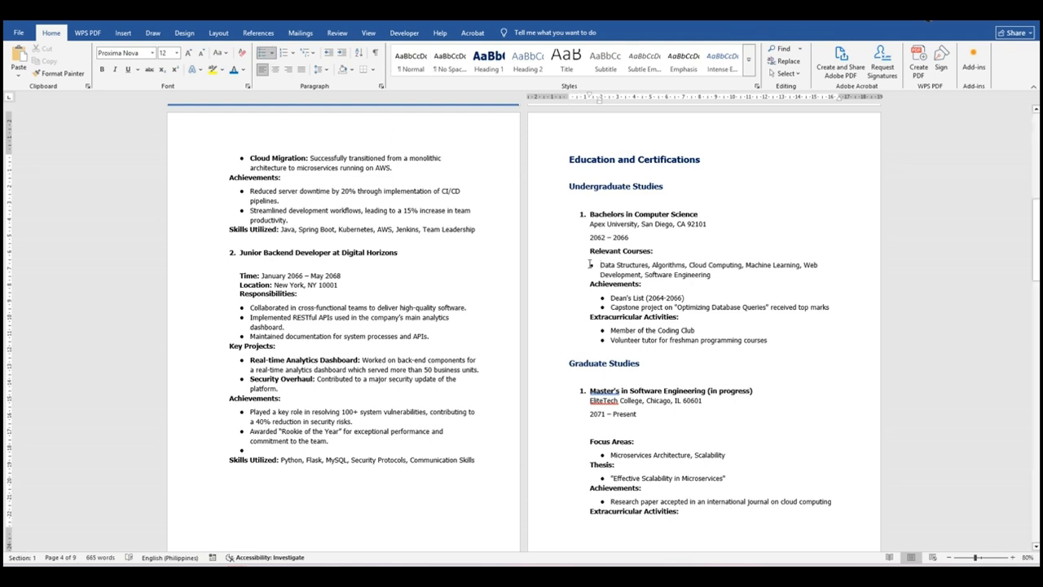
pyautogui.press('Tab')
pyautogui.press('BackSpace')
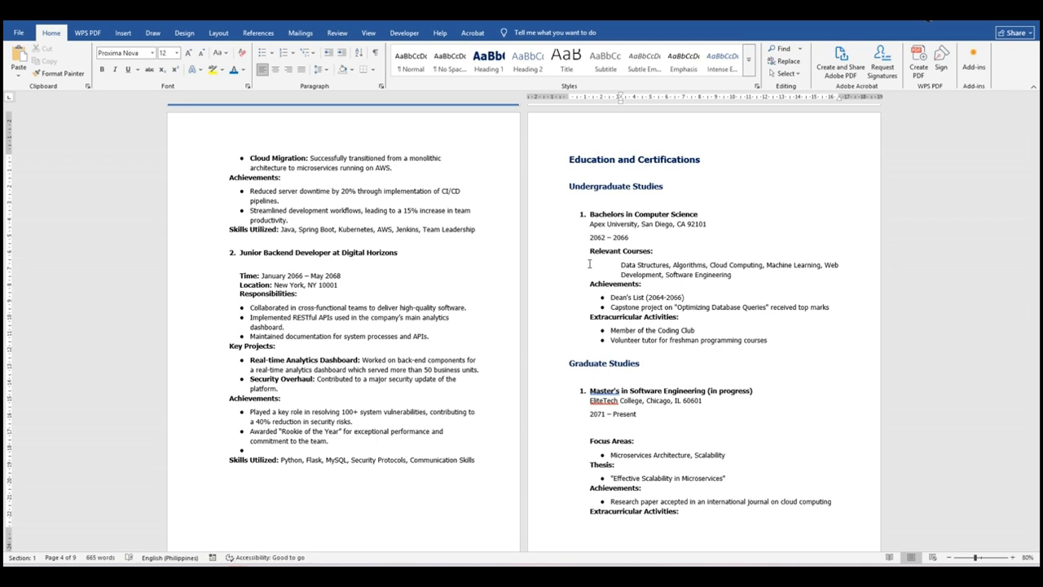
pyautogui.hotkey('ctrl', 'z')
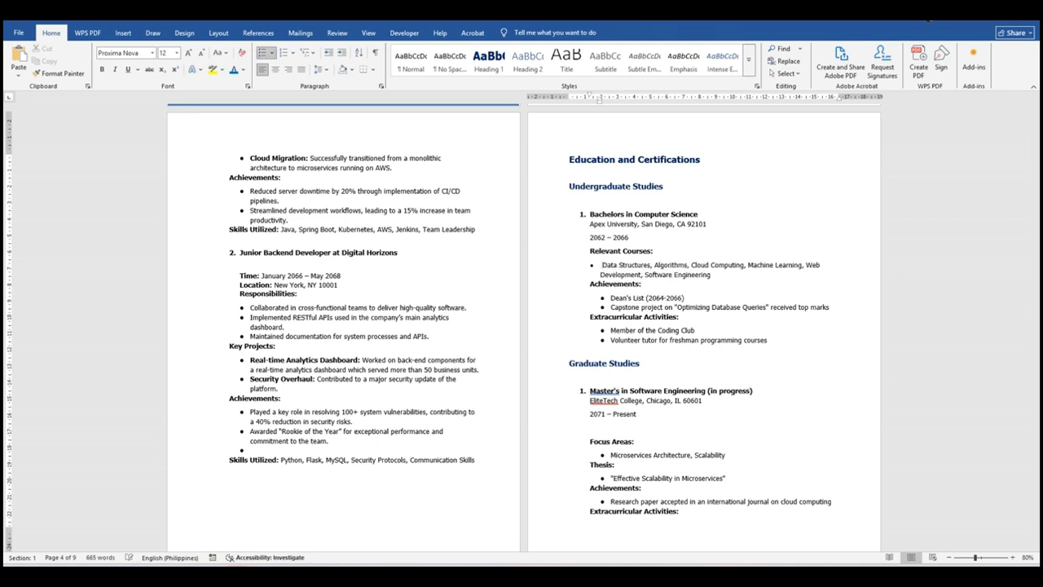
pyautogui.hotkey('ctrl', 'z')
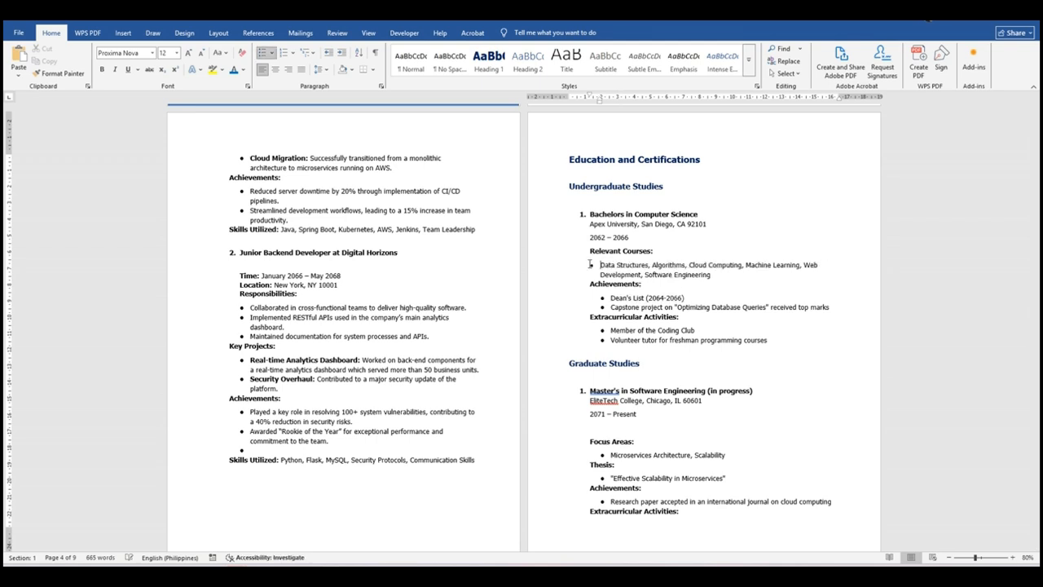
# Indent the undergraduate bullets under Relevant Courses, Achievements and Extracurricular Activities one more level.
pyautogui.press('Tab')
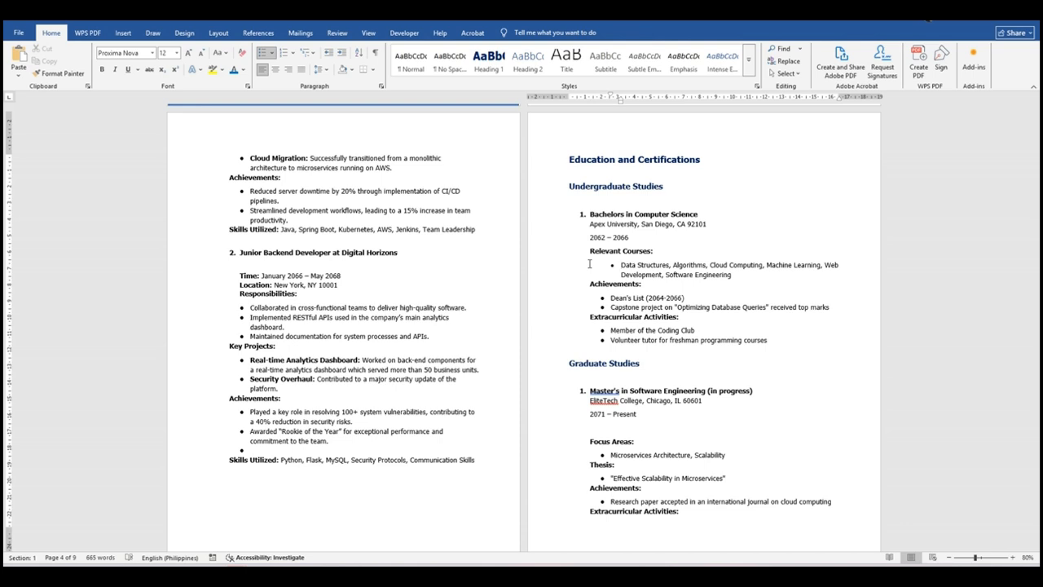
pyautogui.click(609, 295)
pyautogui.press('Tab')
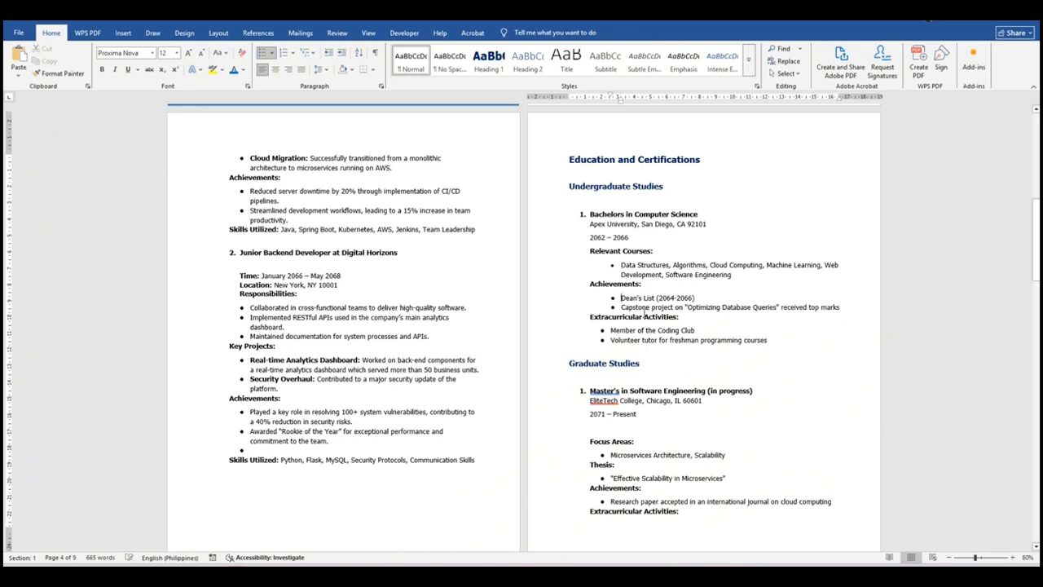
pyautogui.click(611, 330)
pyautogui.press('Tab')
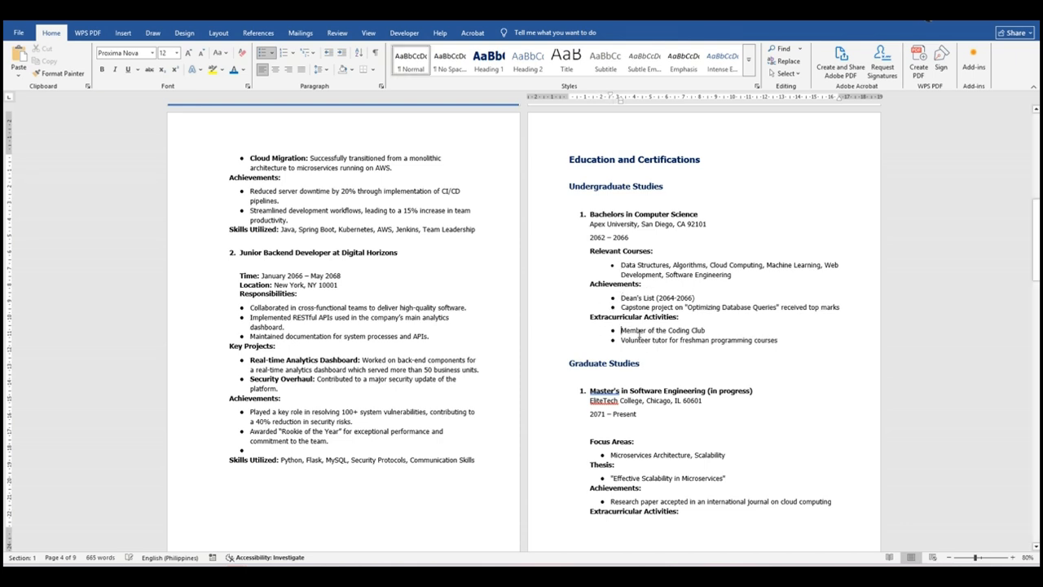
# Indent the Graduate Studies bullets under Focus Areas, Thesis, Achievements and Extracurricular Activities one level.
pyautogui.click(612, 455)
pyautogui.press('Tab')
pyautogui.click(611, 478)
pyautogui.press('Tab')
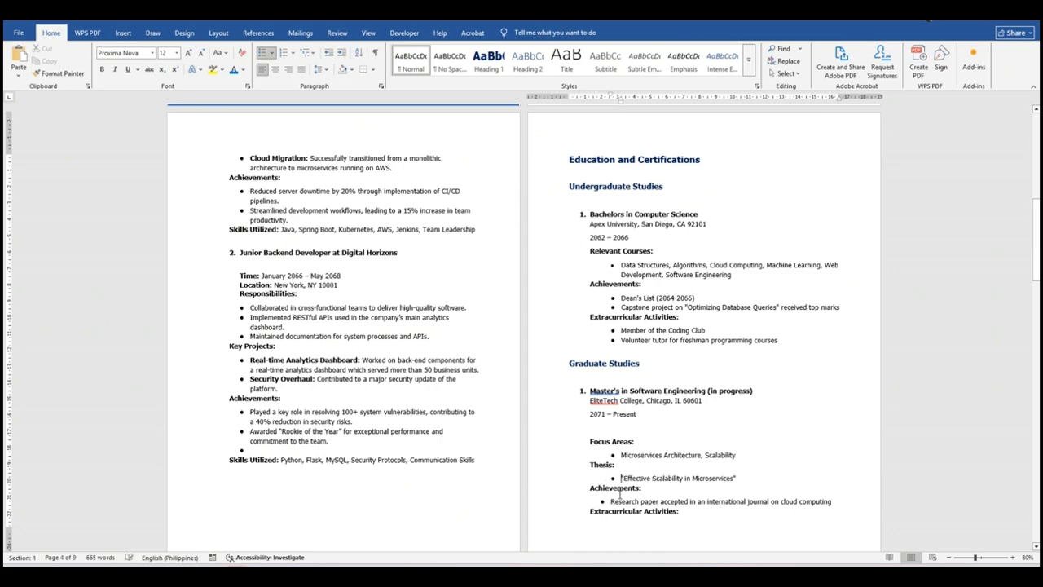
pyautogui.click(611, 502)
pyautogui.press('Tab')
pyautogui.scroll(-5, 480, 447)
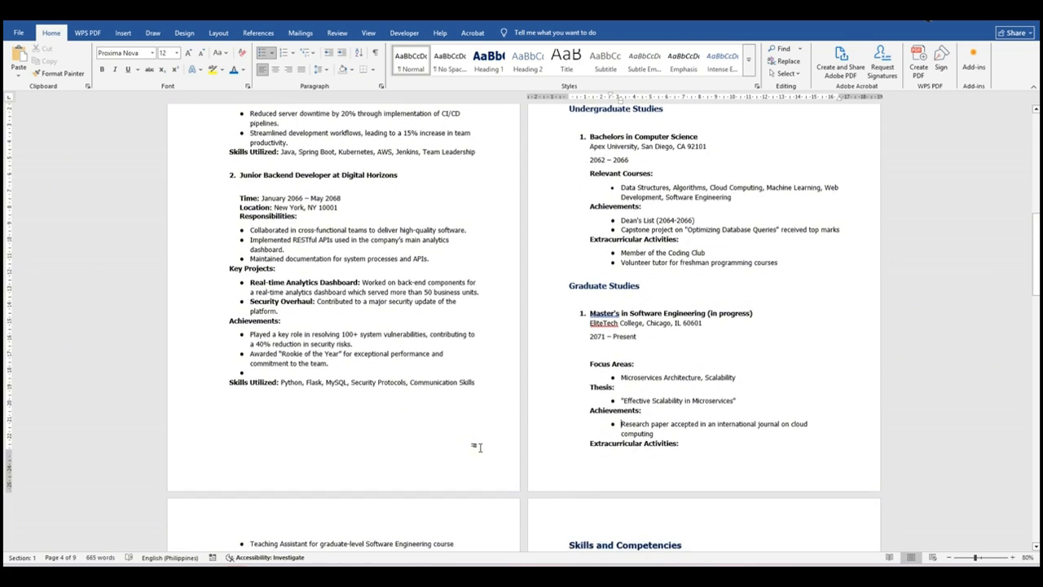
pyautogui.click(254, 445)
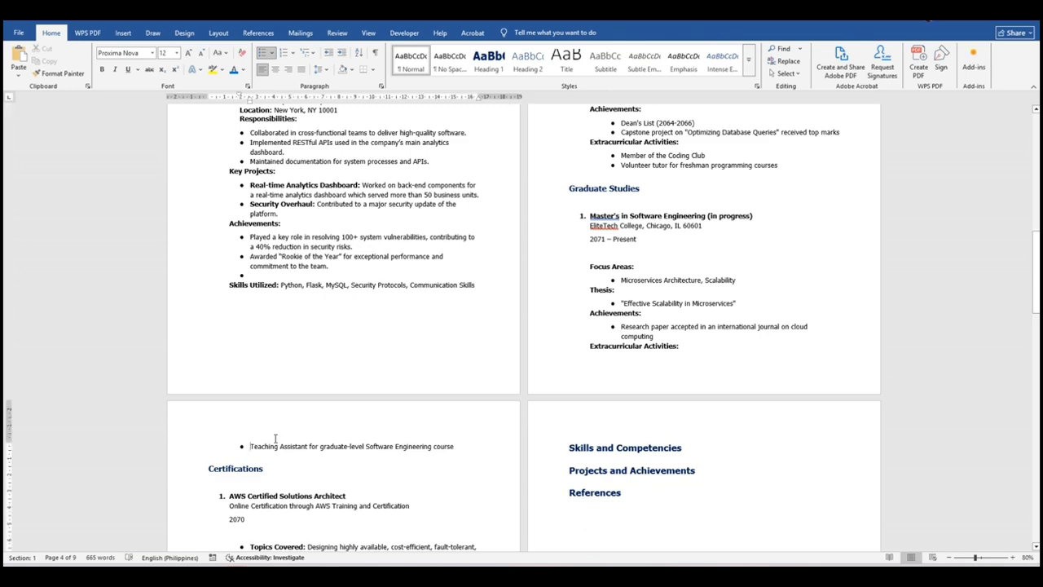
pyautogui.press('Tab')
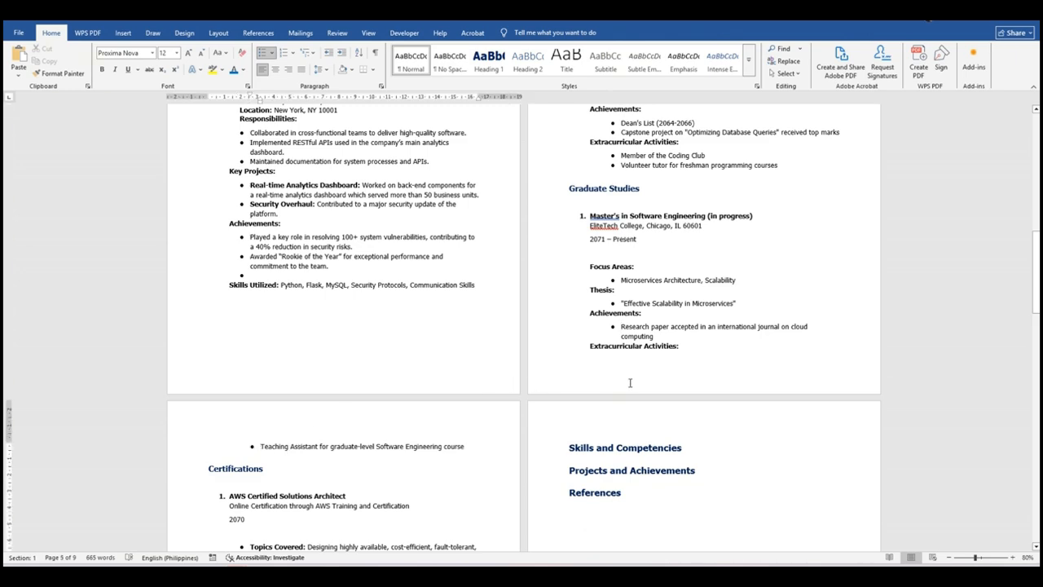
# Review the layout of the Education and Certifications section, from Undergraduate Studies through the Scrum Master Certification entry.
pyautogui.scroll(2, 641, 385)
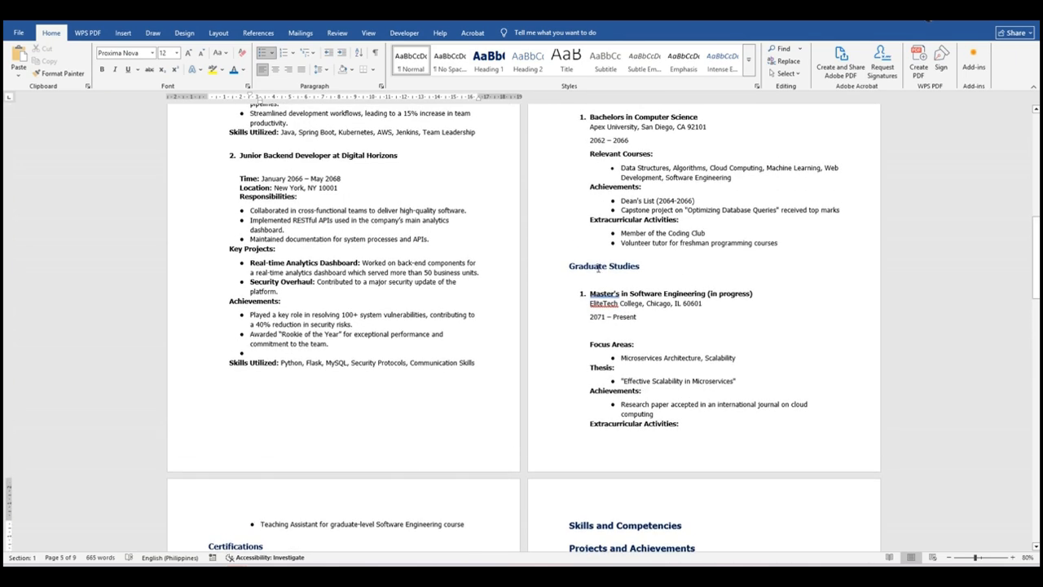
pyautogui.scroll(-4, 384, 389)
pyautogui.scroll(-5, 384, 389)
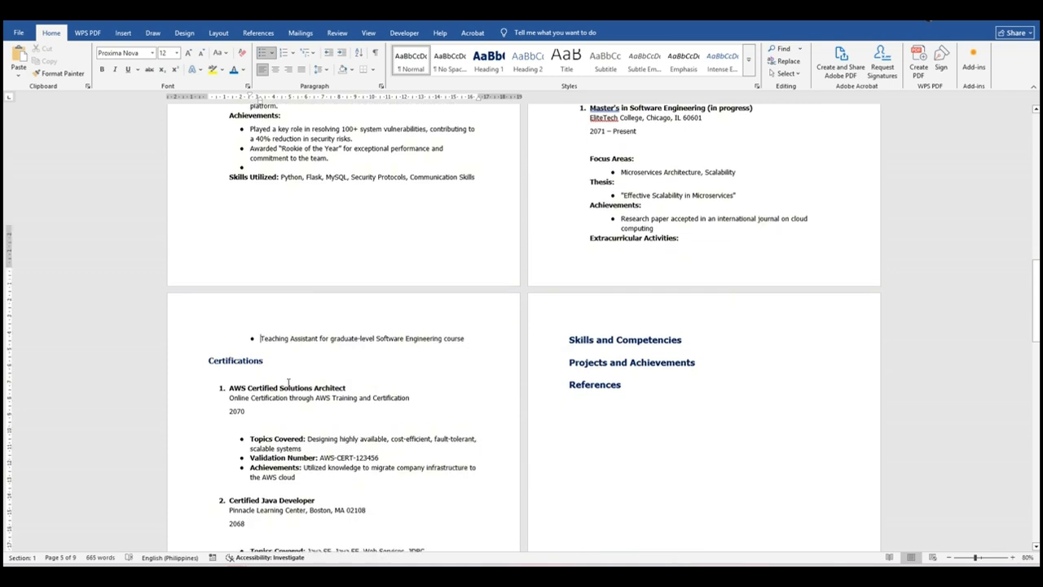
pyautogui.scroll(-3, 312, 324)
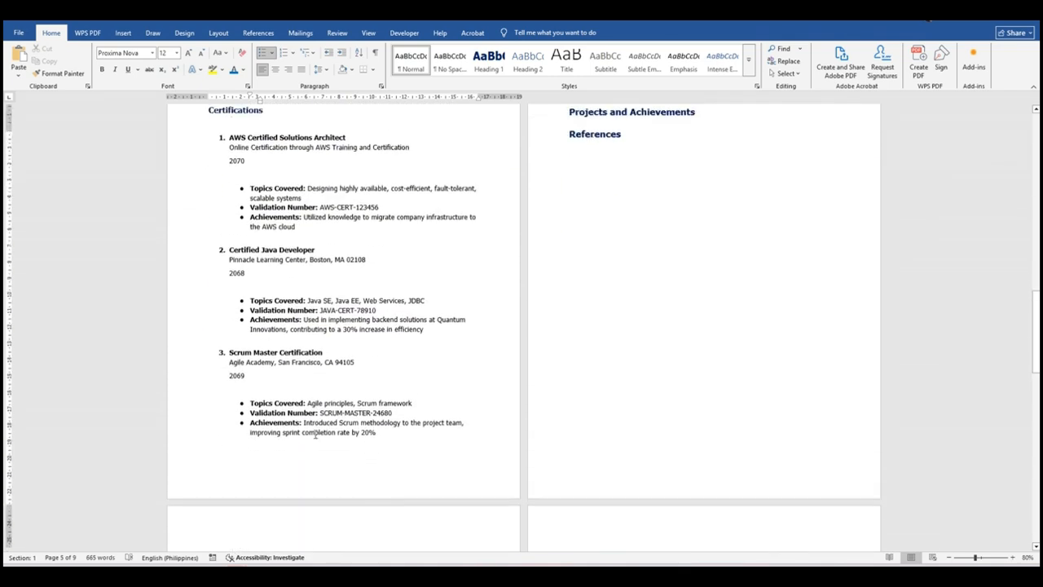
pyautogui.scroll(9, 315, 434)
pyautogui.scroll(2, 356, 408)
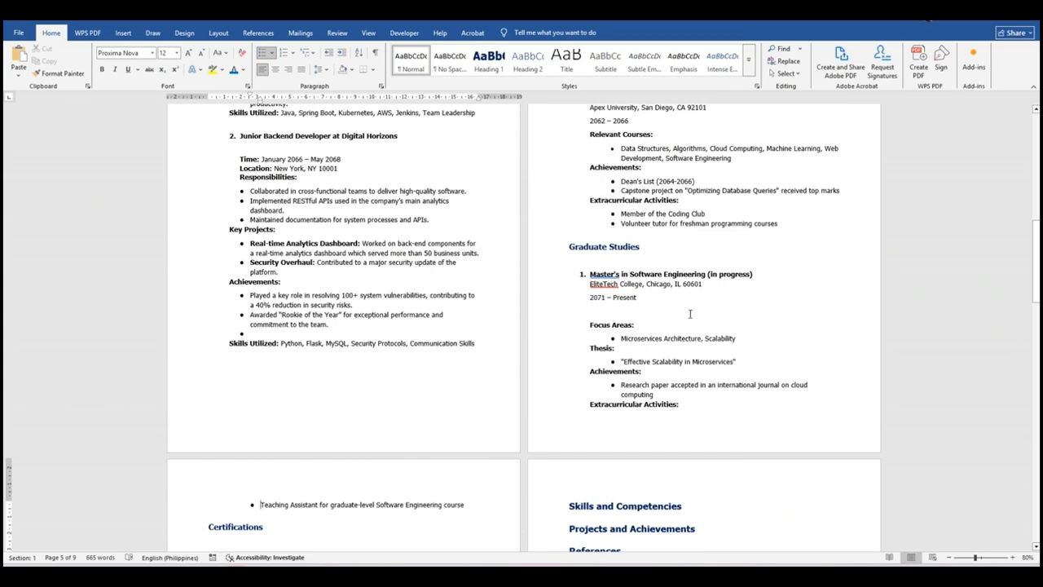
pyautogui.scroll(3, 729, 340)
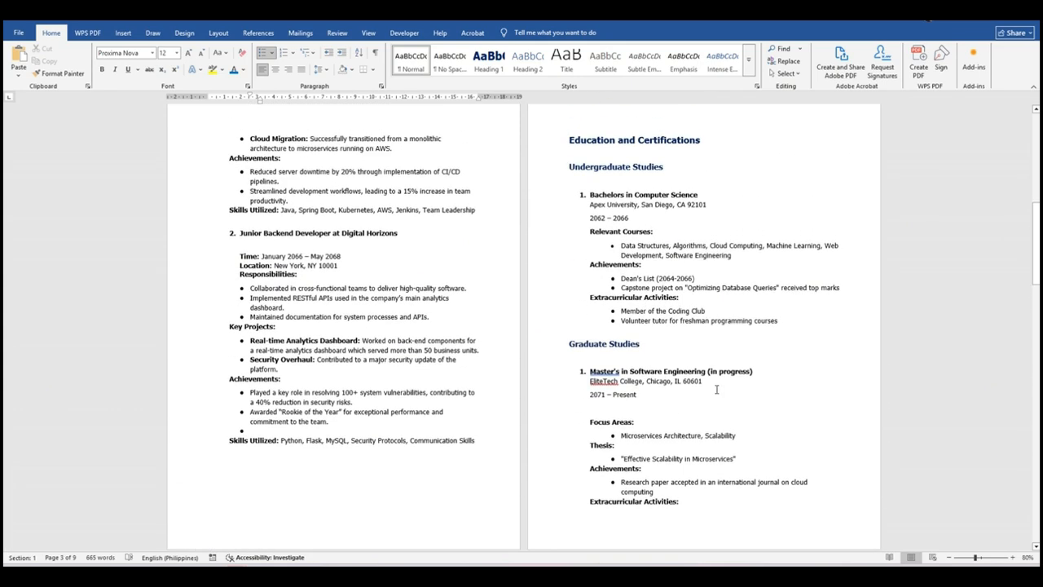
pyautogui.scroll(-5, 717, 386)
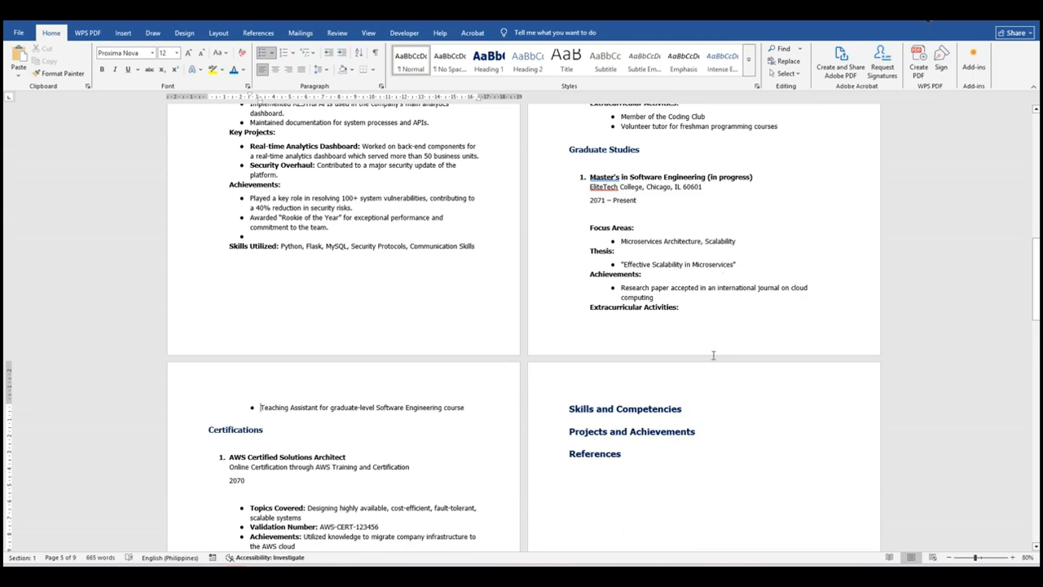
pyautogui.scroll(-3, 711, 356)
pyautogui.scroll(-5, 388, 473)
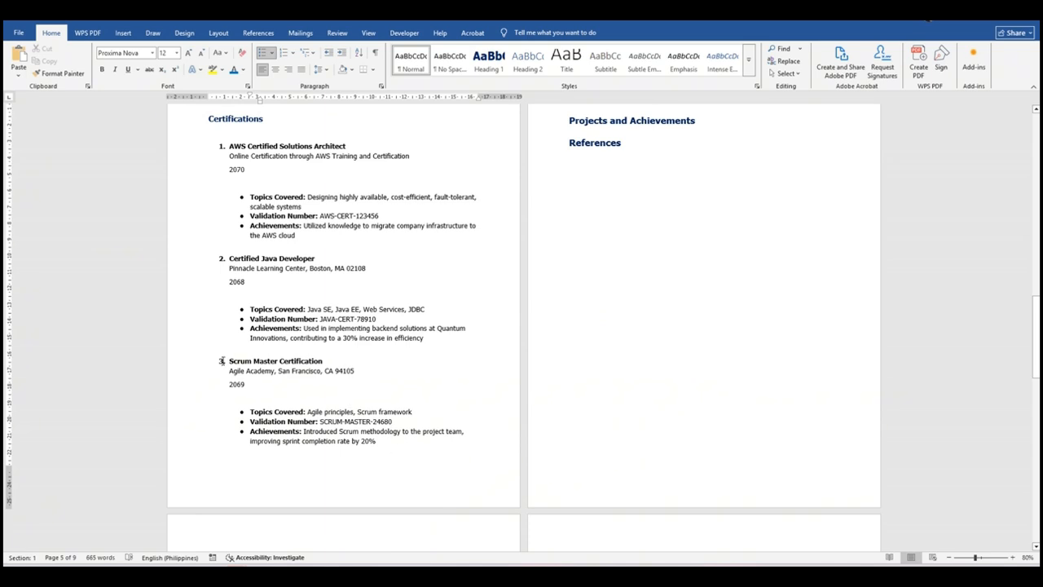
pyautogui.moveTo(234, 365); pyautogui.dragTo(379, 444)
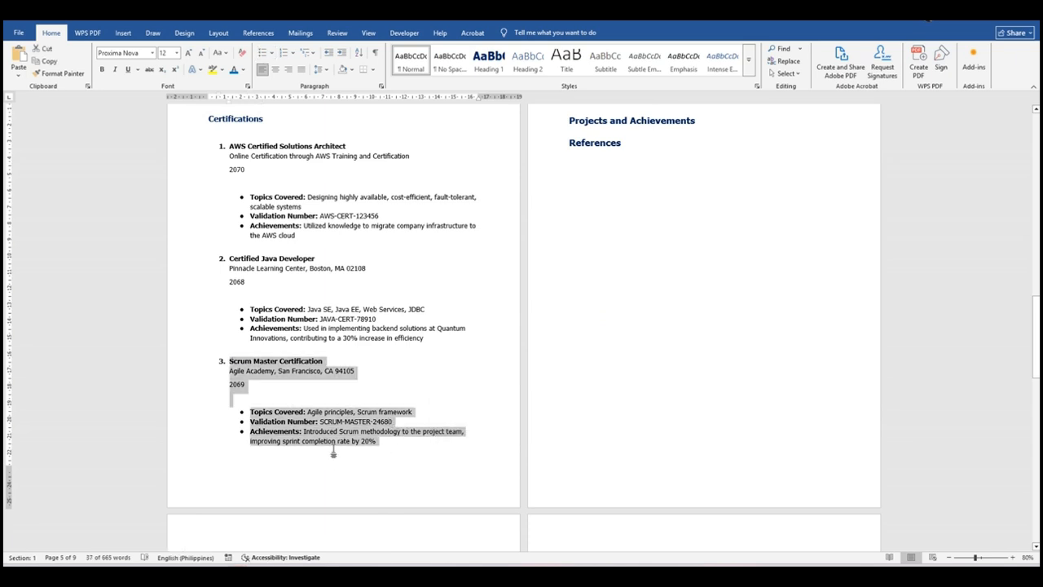
pyautogui.click(595, 327)
pyautogui.scroll(3, 619, 321)
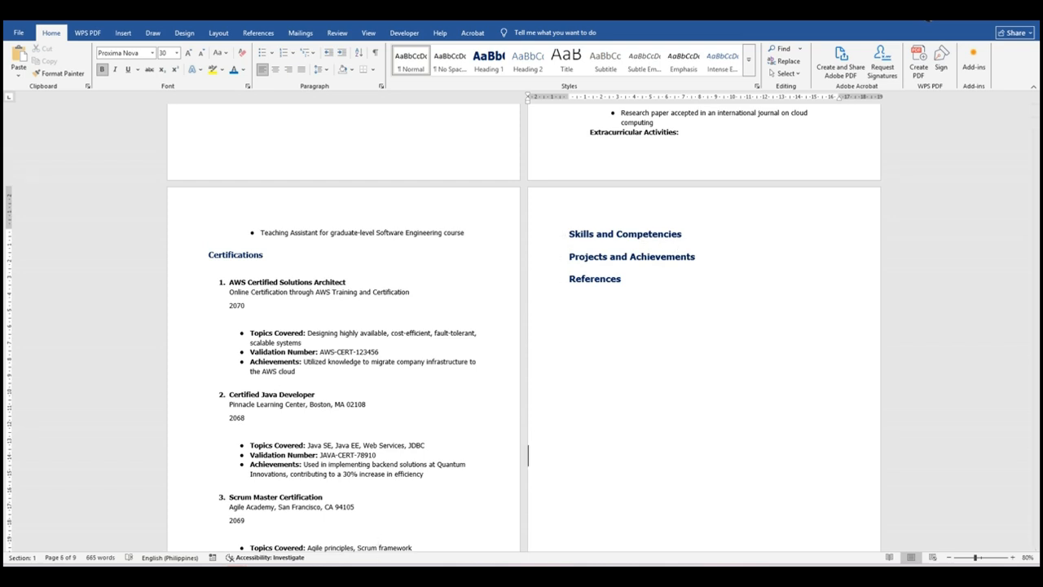
# Copy the Technical Skills, Soft Skills and Tools bullets under Skills and Competencies in the sample portfolio document.
pyautogui.moveTo(332, 575)
pyautogui.click(493, 528)
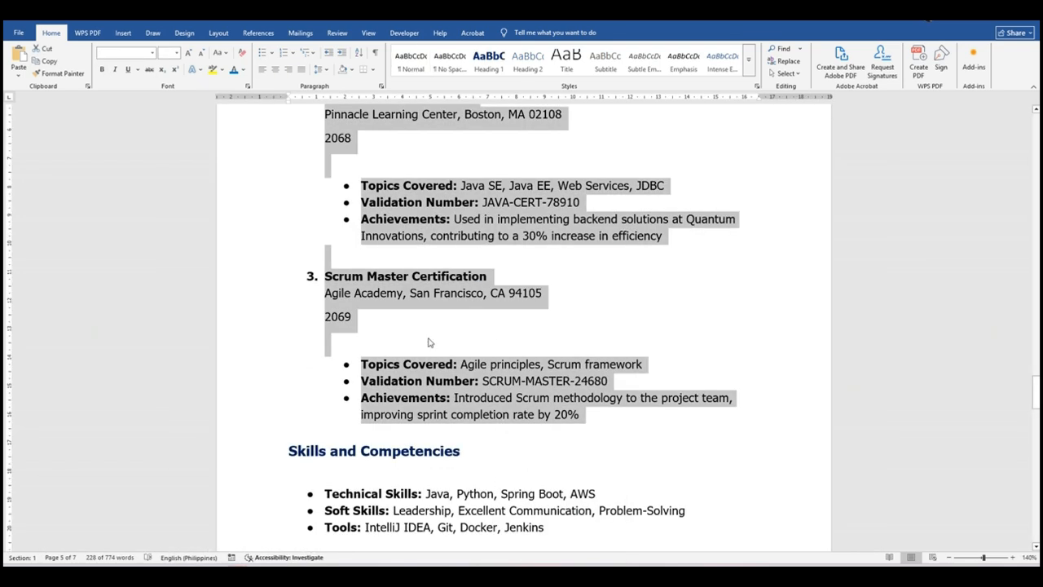
pyautogui.scroll(-5, 430, 342)
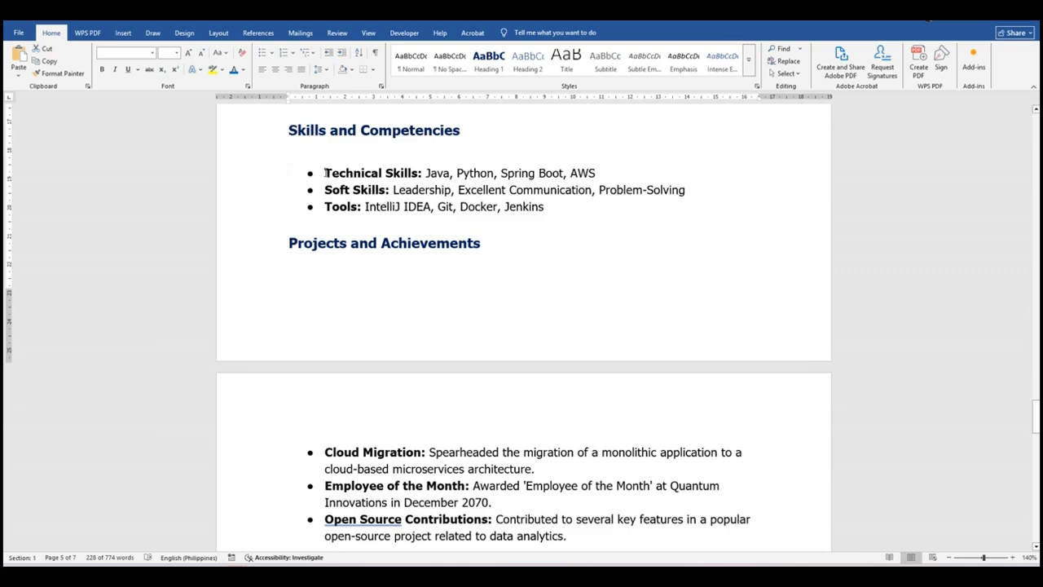
pyautogui.moveTo(325, 173); pyautogui.dragTo(548, 210)
pyautogui.hotkey('ctrl', 'c')
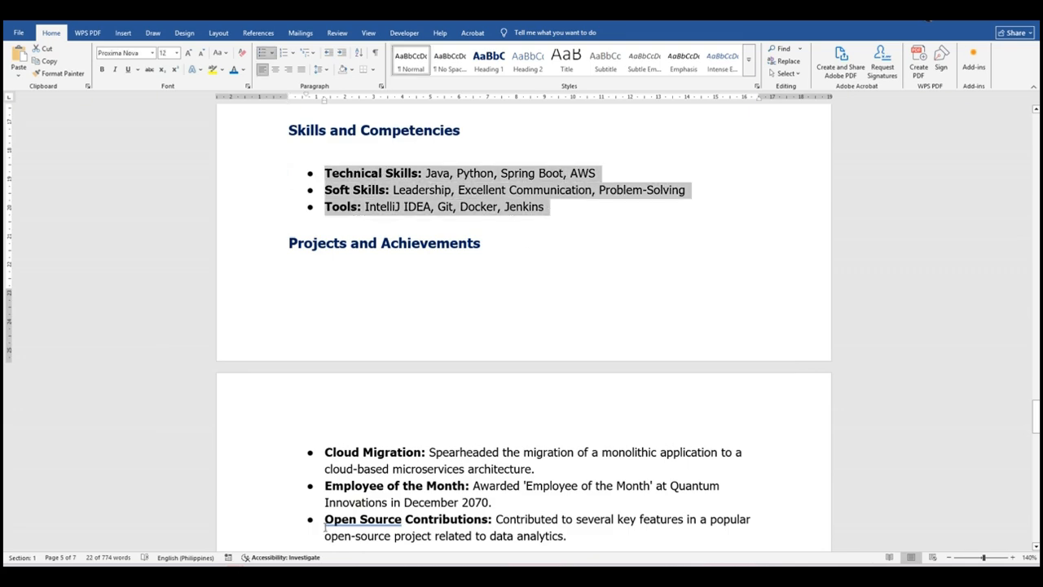
# Paste the copied skills bullets on a new line below the Skills and Competencies heading in the new portfolio document.
pyautogui.click(332, 576)
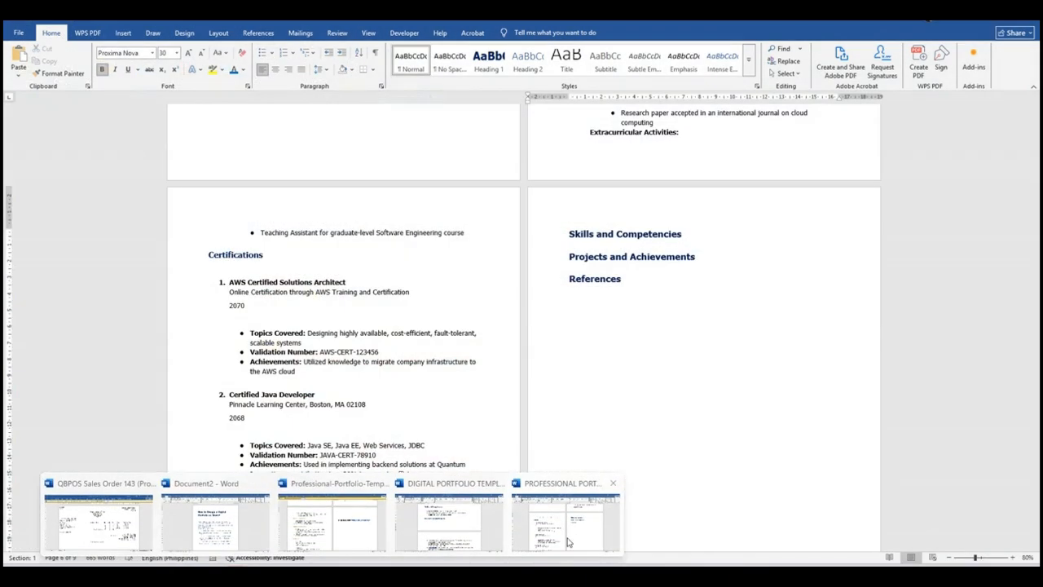
pyautogui.click(569, 542)
pyautogui.click(692, 233)
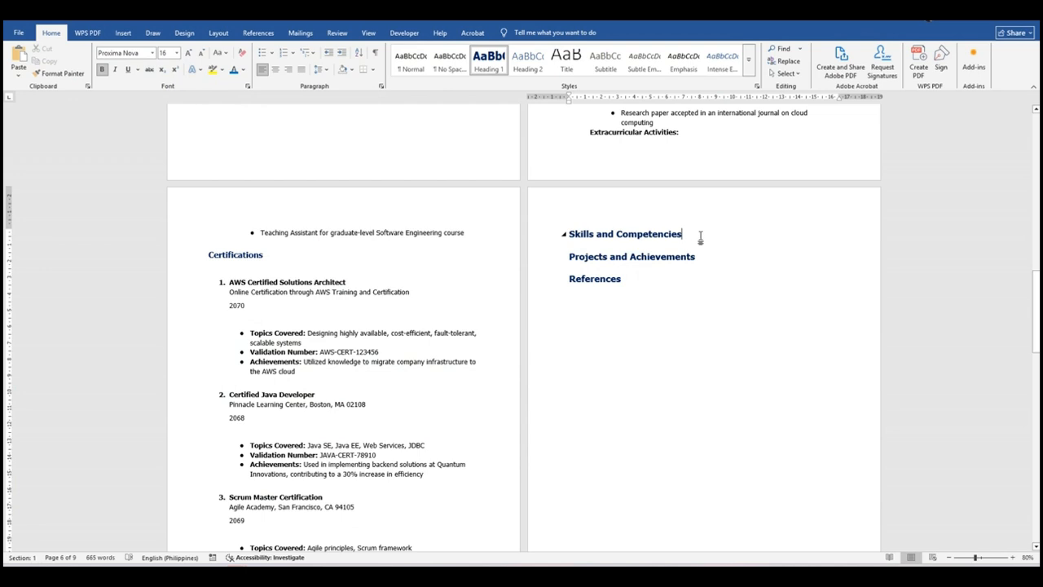
pyautogui.press('Return')
pyautogui.hotkey('ctrl', 'v')
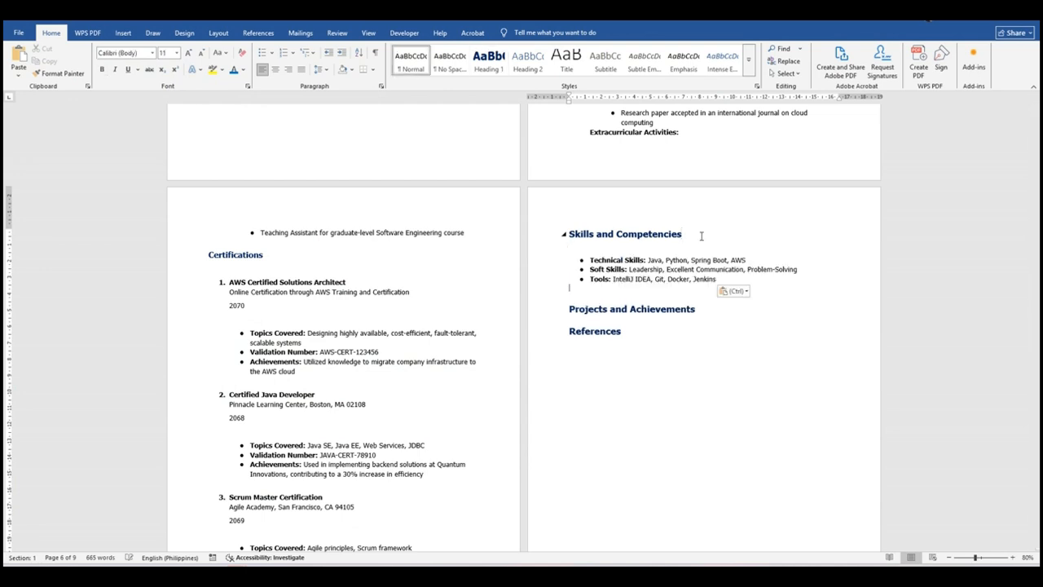
# Copy the Cloud Migration, Employee of the Month and Open Source Contributions bullets from the sample portfolio.
pyautogui.hotkey('alt', 'Tab')
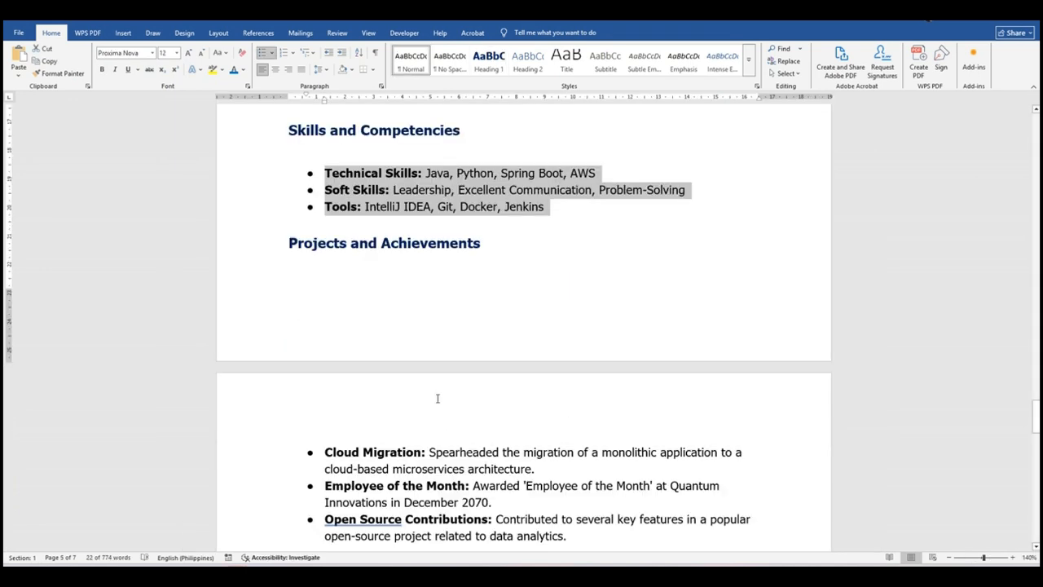
pyautogui.scroll(-3, 437, 398)
pyautogui.scroll(2, 436, 398)
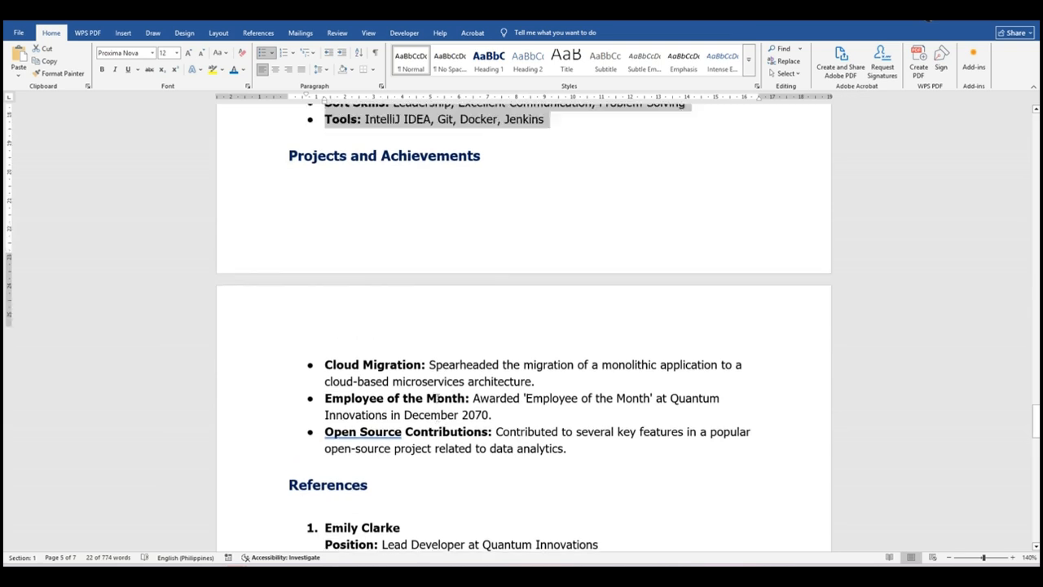
pyautogui.scroll(-2, 437, 398)
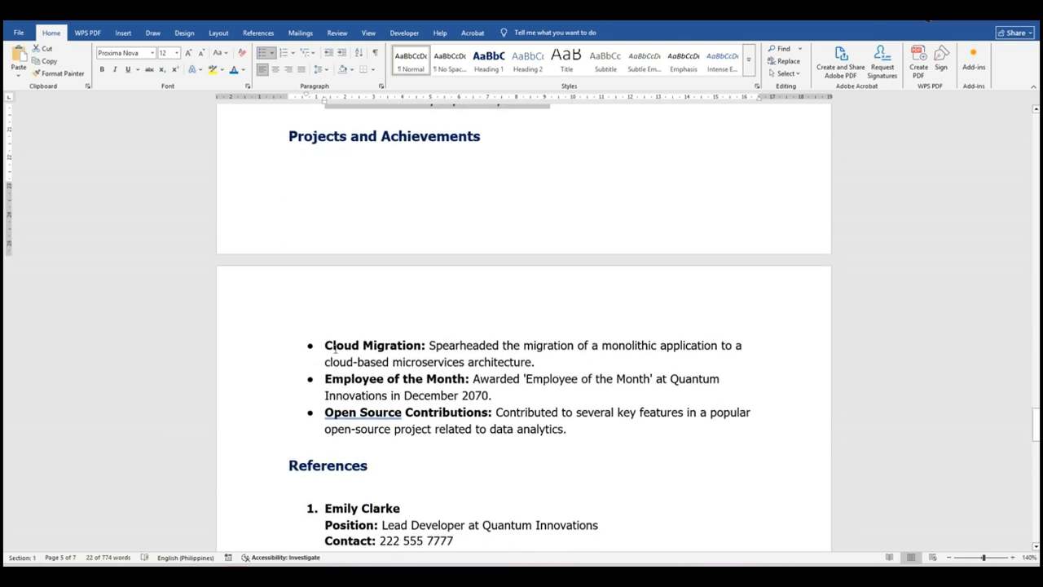
pyautogui.moveTo(334, 347); pyautogui.dragTo(582, 429)
pyautogui.hotkey('ctrl', 'c')
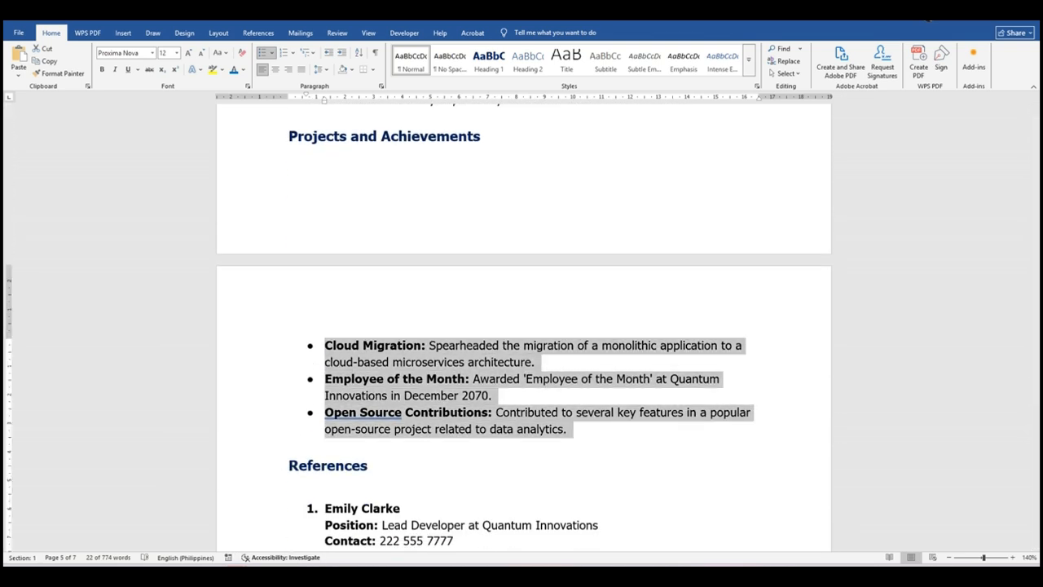
# Paste the copied project bullets on a new line below the Projects and Achievements heading in the new portfolio.
pyautogui.click(333, 577)
pyautogui.click(558, 514)
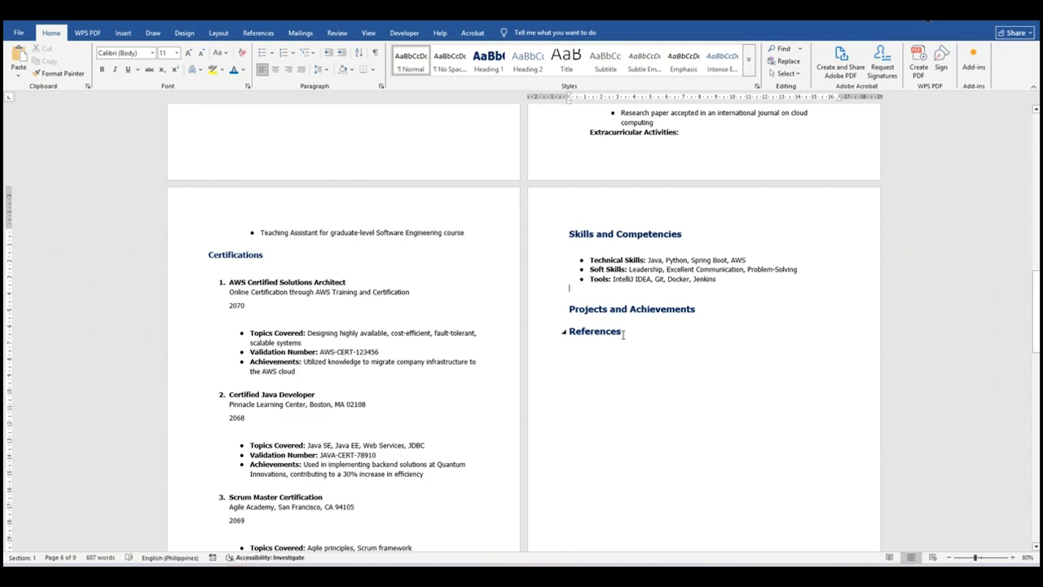
pyautogui.click(713, 313)
pyautogui.press('Return')
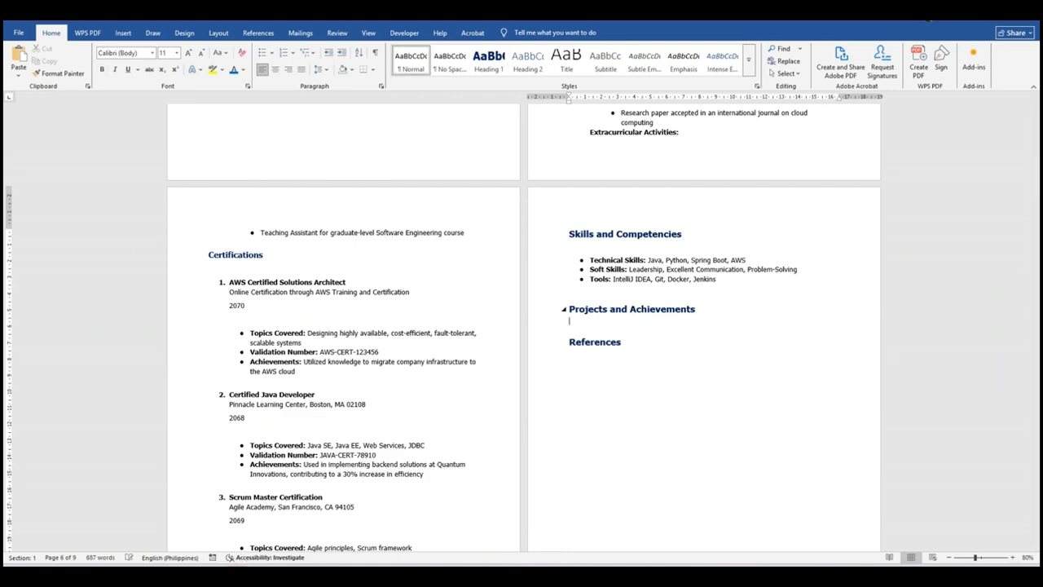
pyautogui.hotkey('ctrl', 'v')
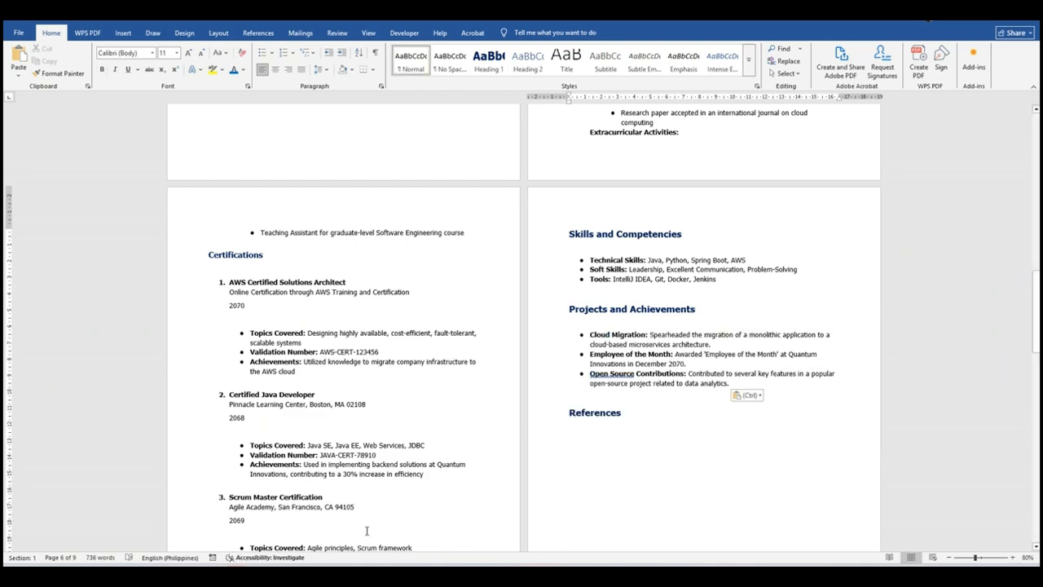
# Copy both numbered reference entries under the References heading in the sample portfolio document.
pyautogui.click(333, 577)
pyautogui.click(473, 530)
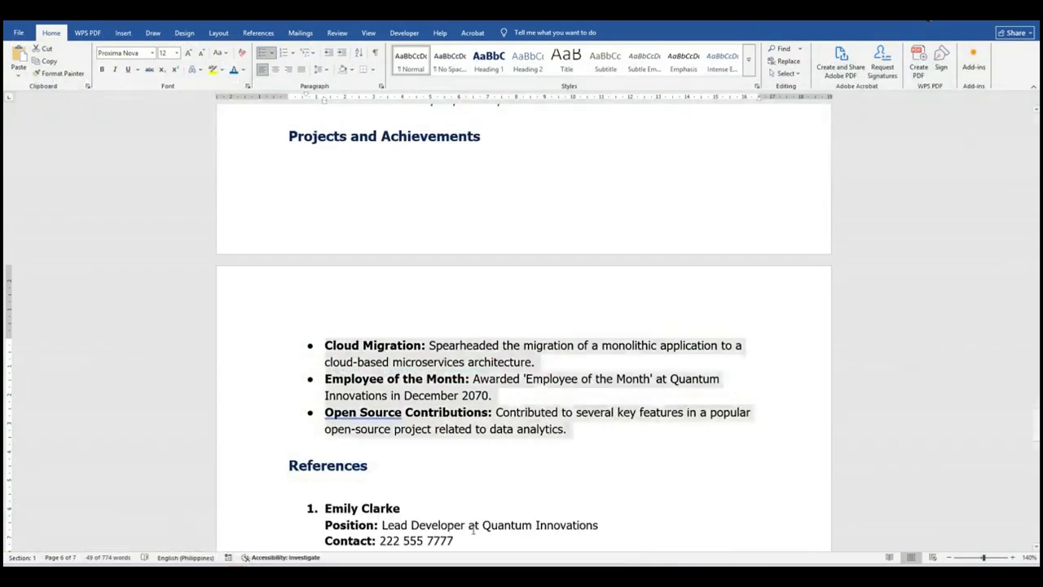
pyautogui.scroll(-3, 469, 522)
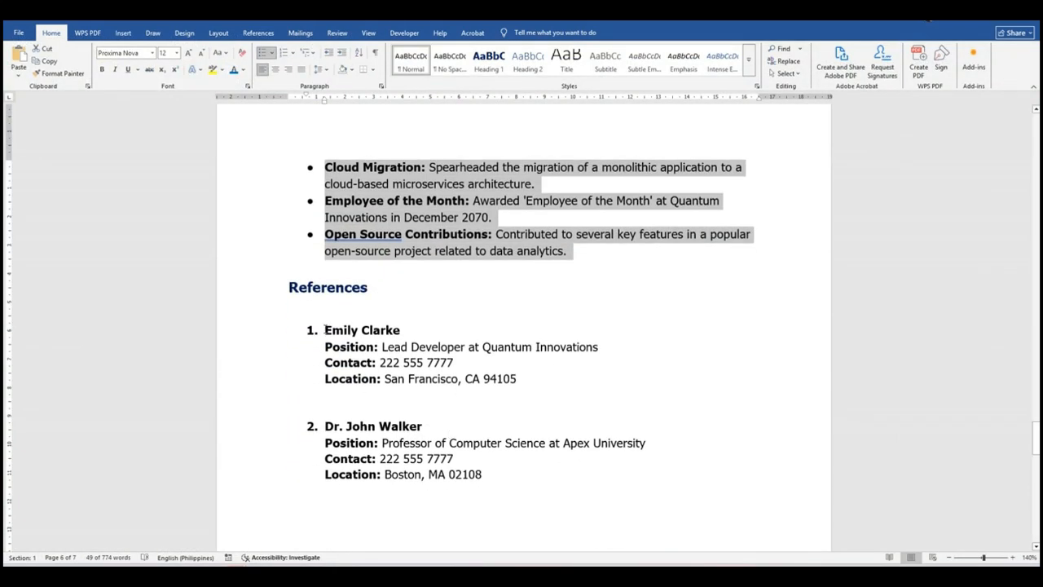
pyautogui.moveTo(324, 329); pyautogui.dragTo(515, 485)
pyautogui.hotkey('ctrl', 'c')
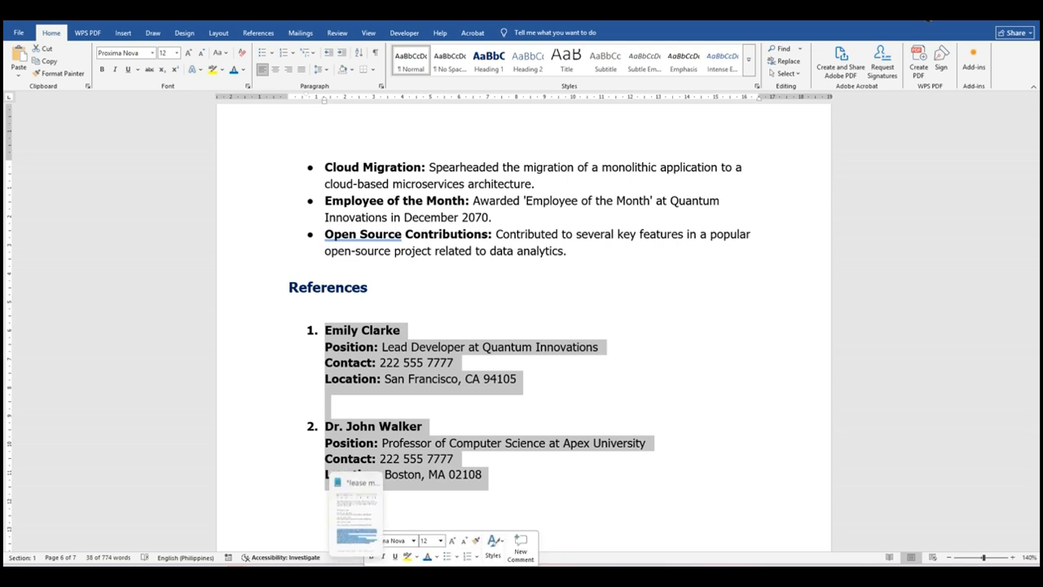
# Paste the copied reference entries on a new line below the References heading in the new portfolio document.
pyautogui.click(332, 577)
pyautogui.click(469, 544)
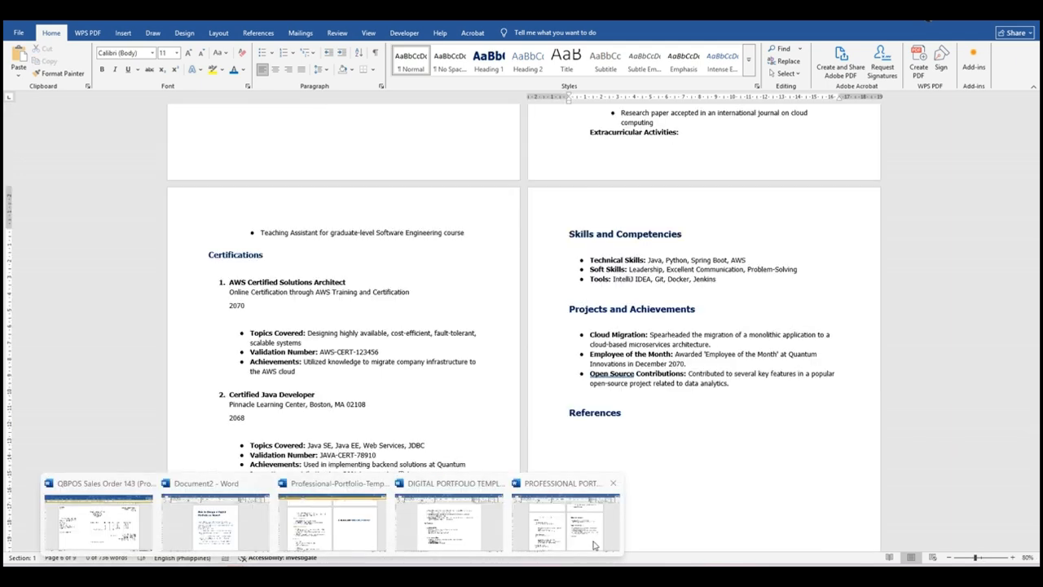
pyautogui.click(637, 414)
pyautogui.press('Return')
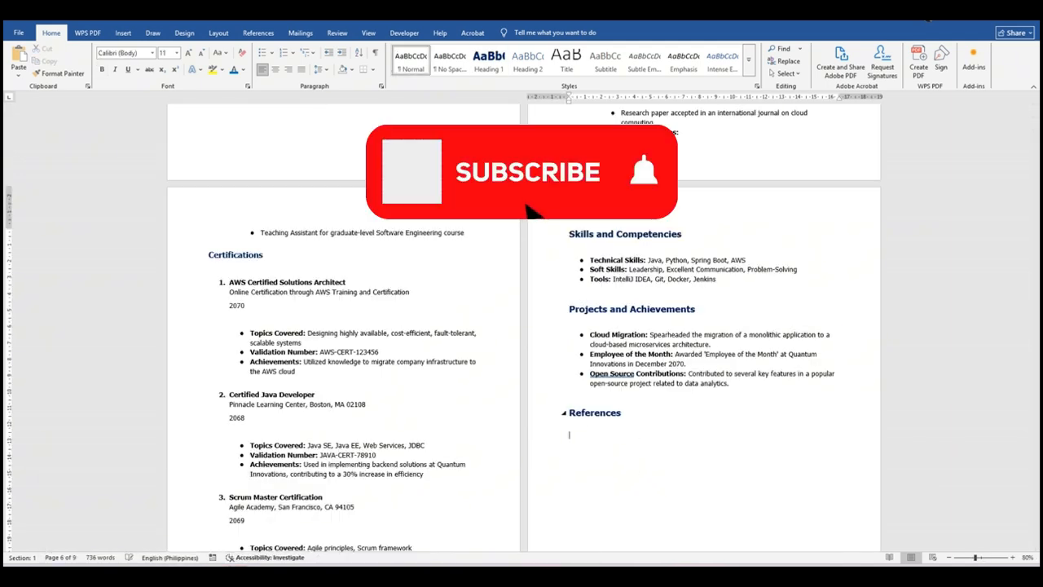
pyautogui.hotkey('ctrl', 'v')
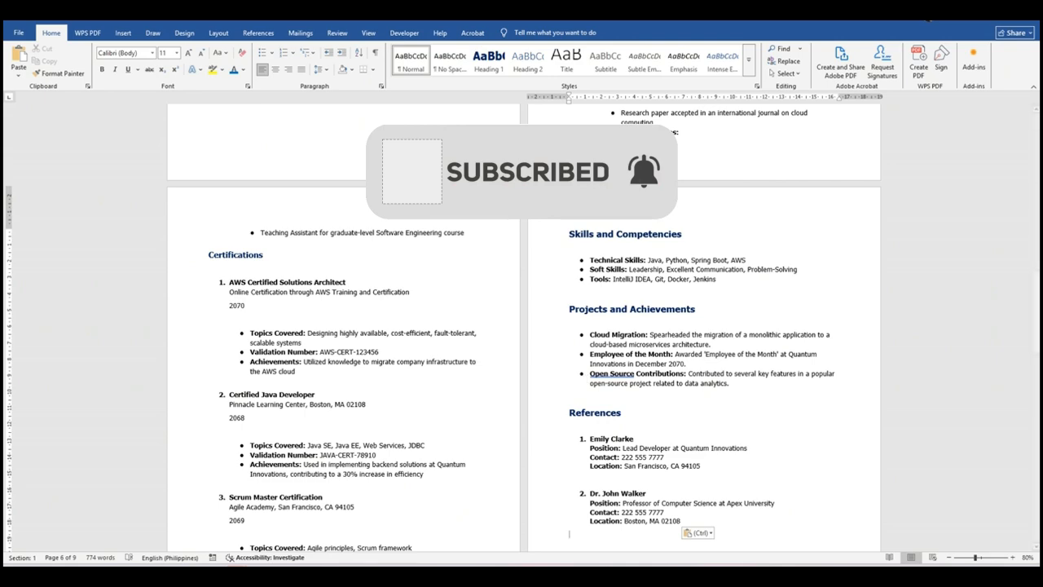
# Insert a blank line above the Career Objective heading on page 2 and place the cursor on it.
pyautogui.scroll(-5, 799, 423)
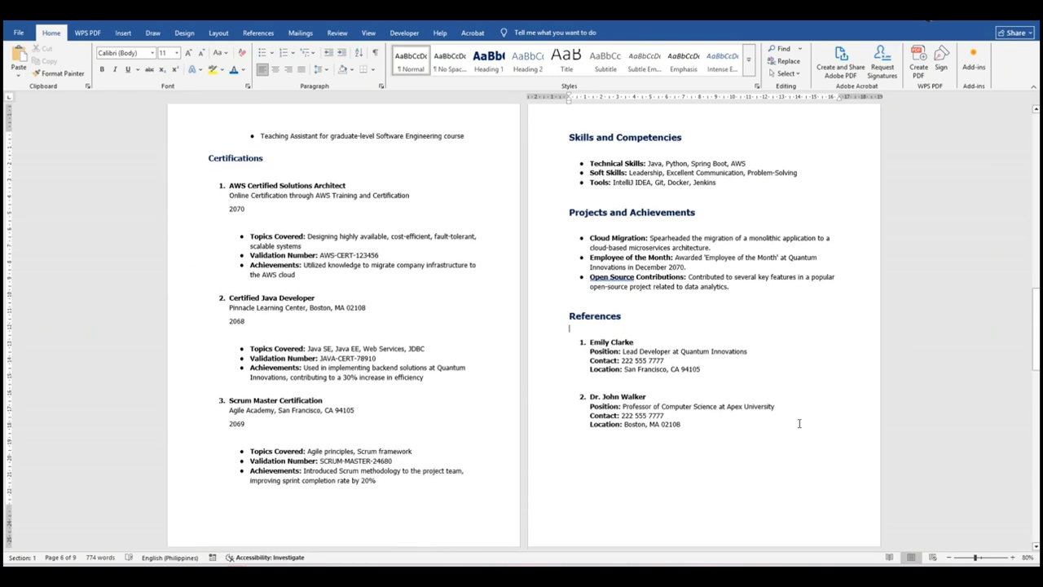
pyautogui.scroll(3, 799, 423)
pyautogui.scroll(10, 799, 423)
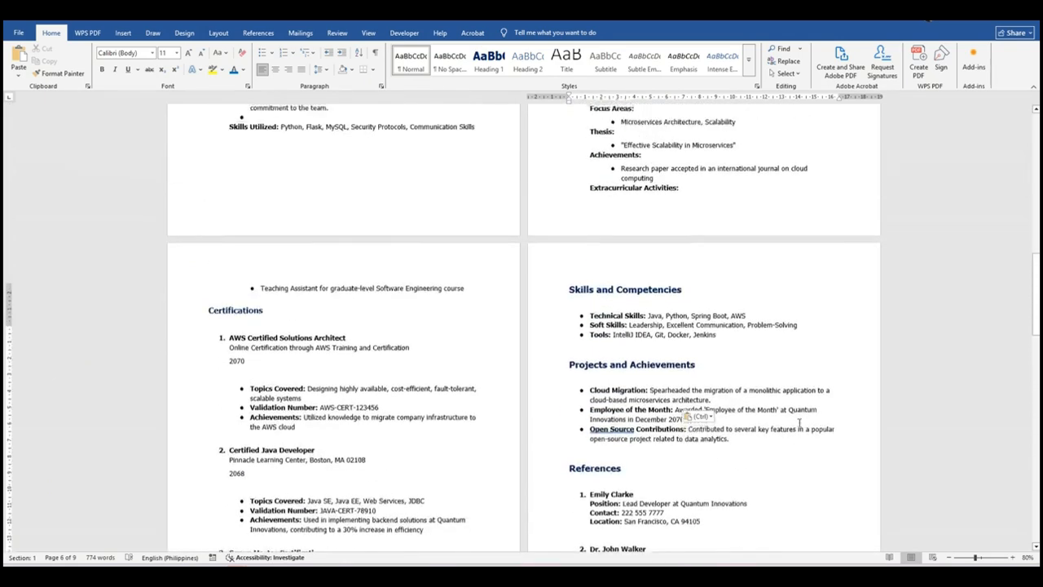
pyautogui.scroll(5, 800, 418)
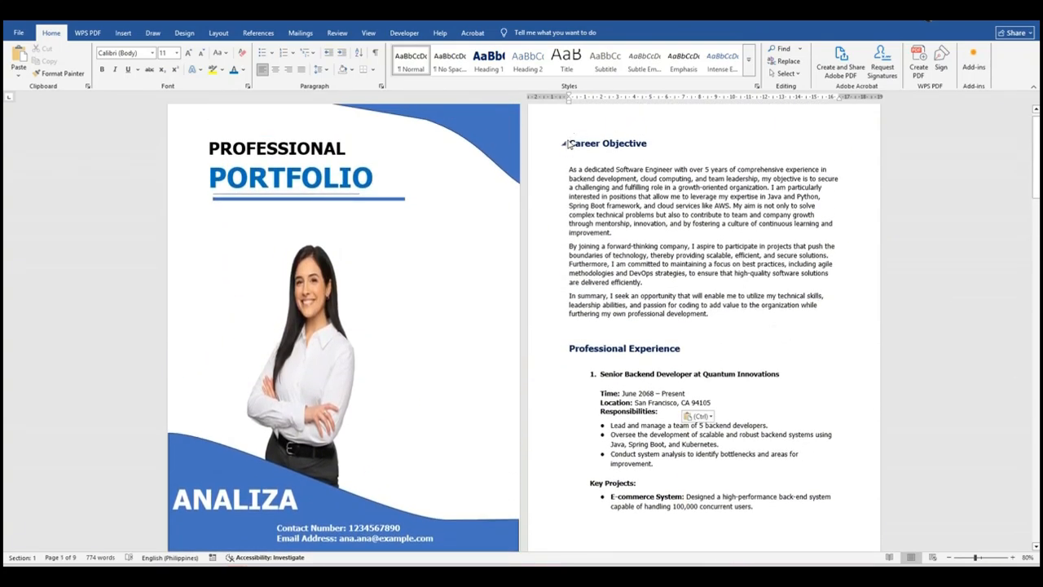
pyautogui.click(570, 143)
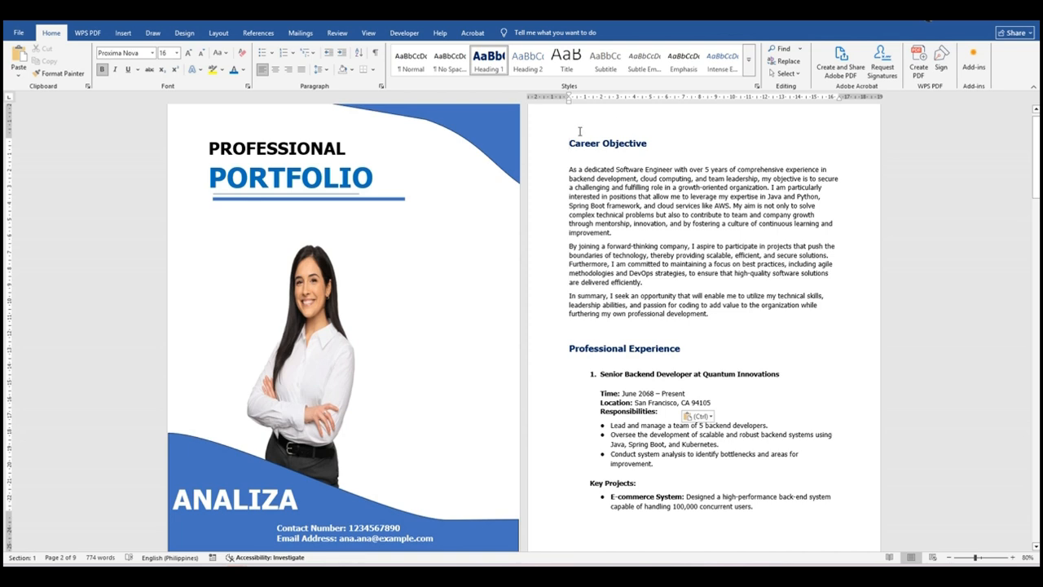
pyautogui.press('Return')
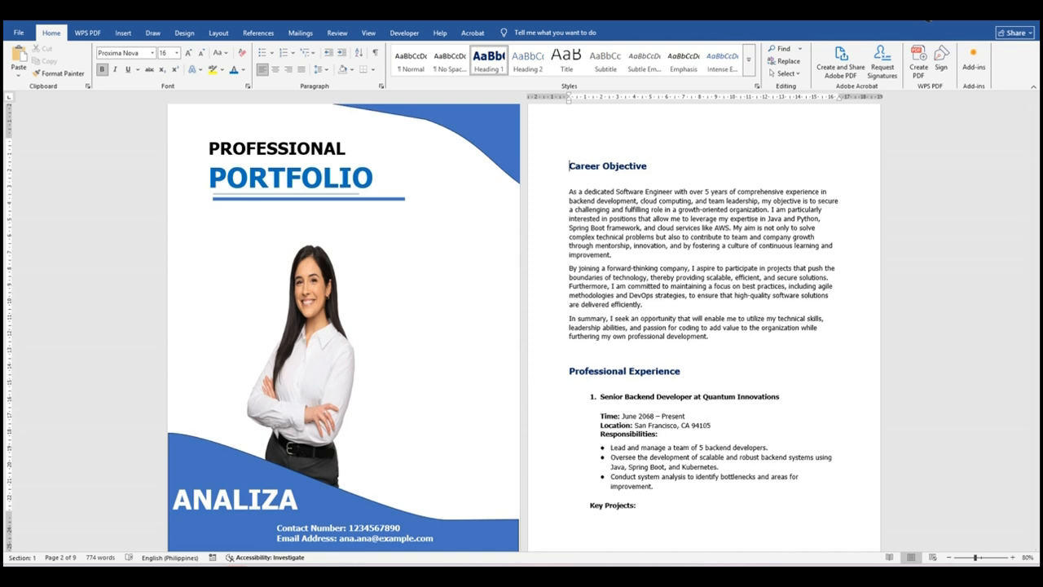
pyautogui.click(566, 143)
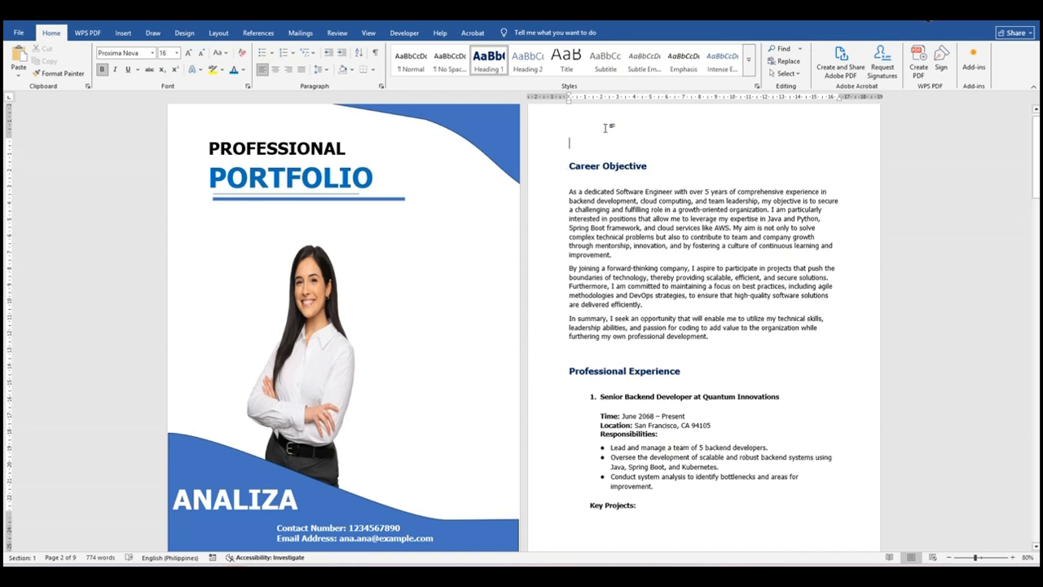
# Start a custom table of contents above the Career Objective heading and set it to show 1 level.
pyautogui.click(272, 35)
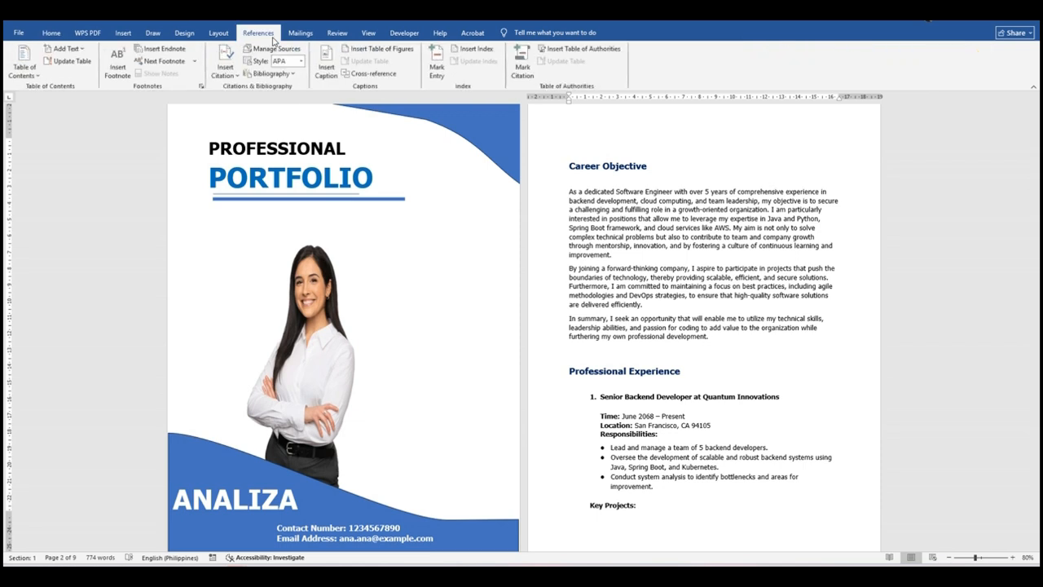
pyautogui.click(31, 71)
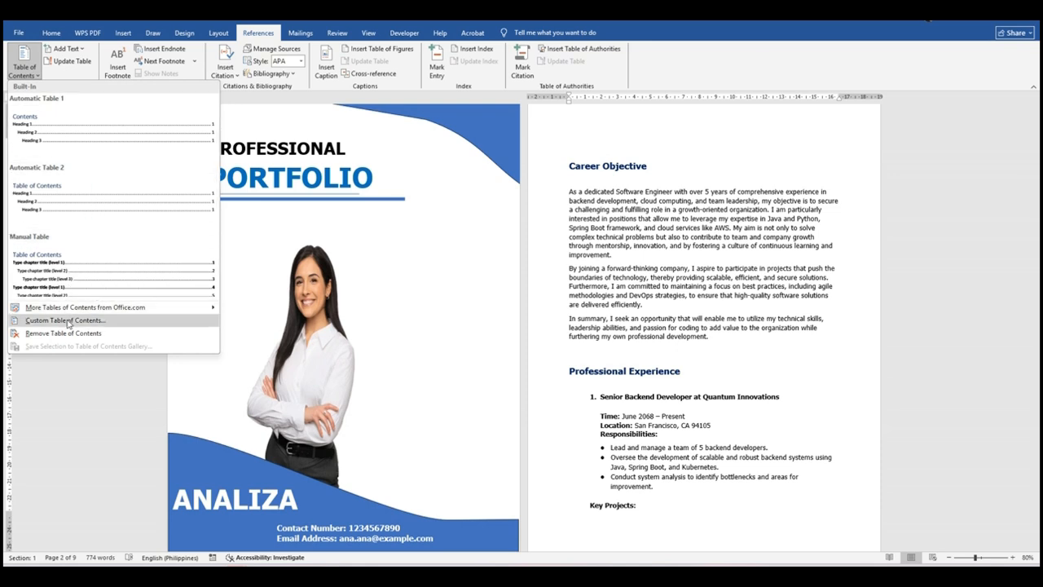
pyautogui.click(68, 332)
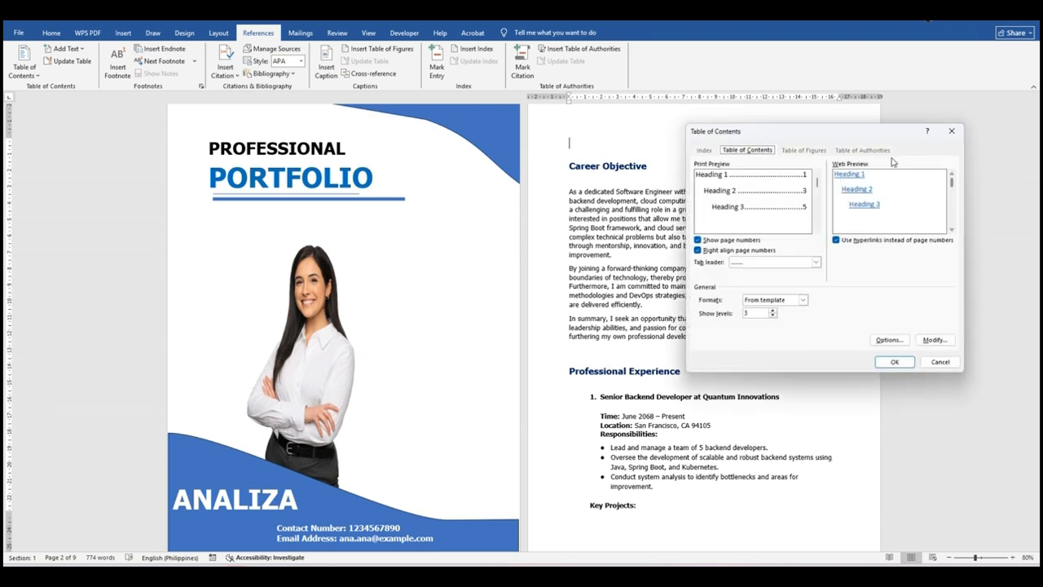
pyautogui.moveTo(832, 139); pyautogui.dragTo(473, 174)
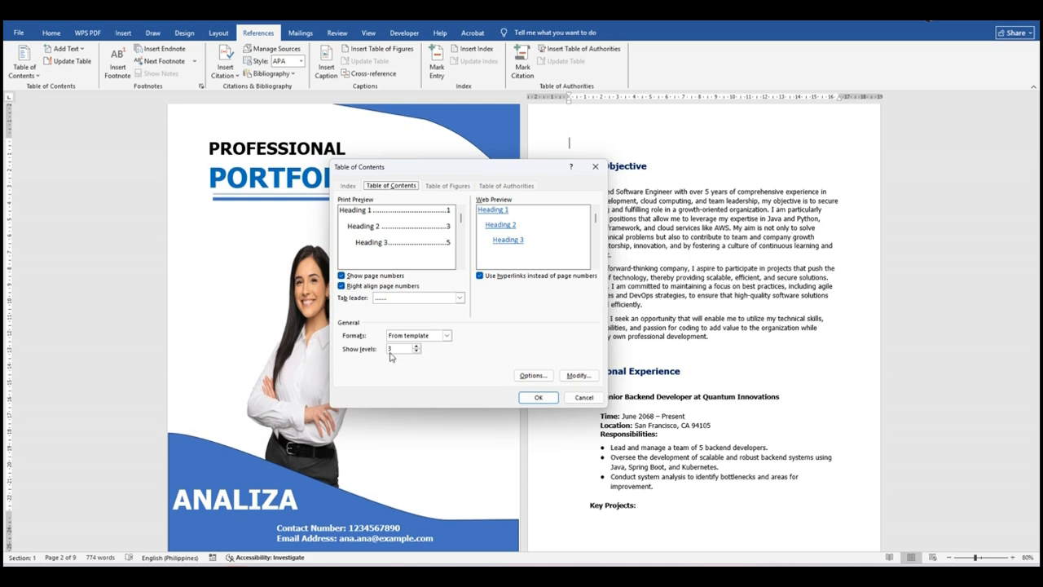
pyautogui.click(417, 352)
pyautogui.click(417, 351)
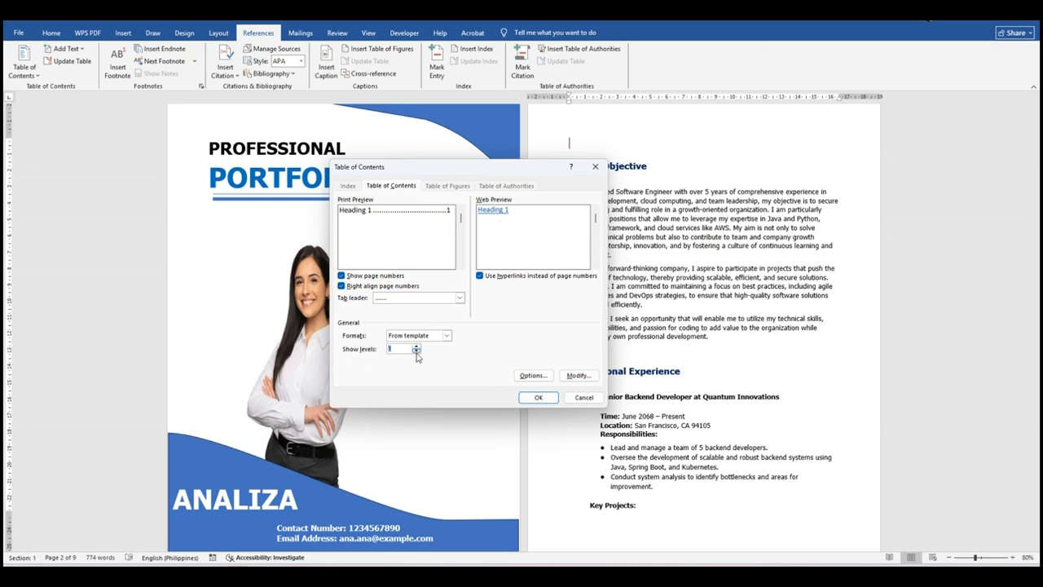
pyautogui.click(402, 348)
# Modify the TOC 1 style of the table of contents to use the Proxima Nova font at size 12.
pyautogui.click(576, 376)
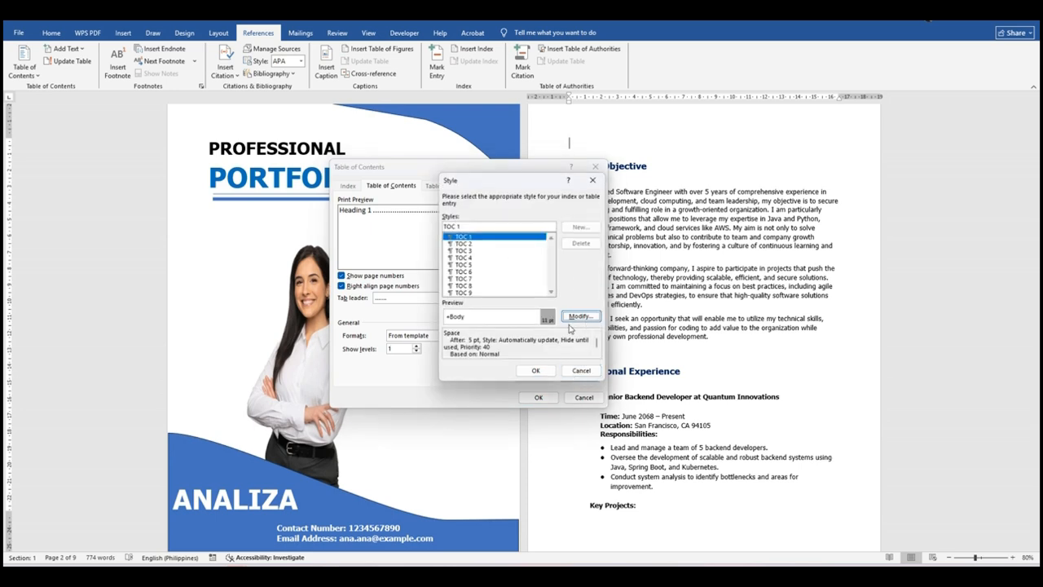
pyautogui.click(581, 371)
pyautogui.click(579, 379)
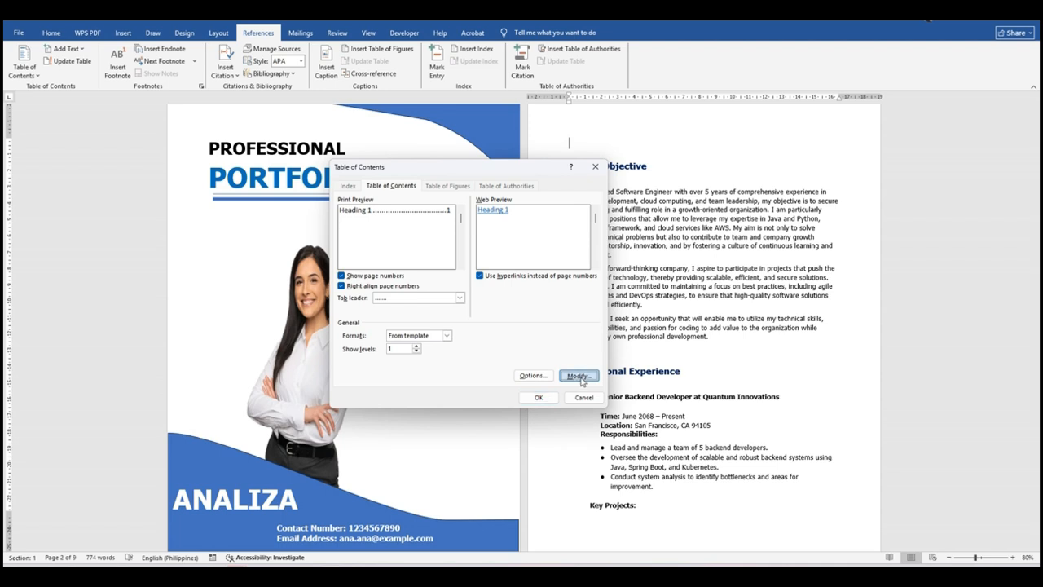
pyautogui.click(590, 322)
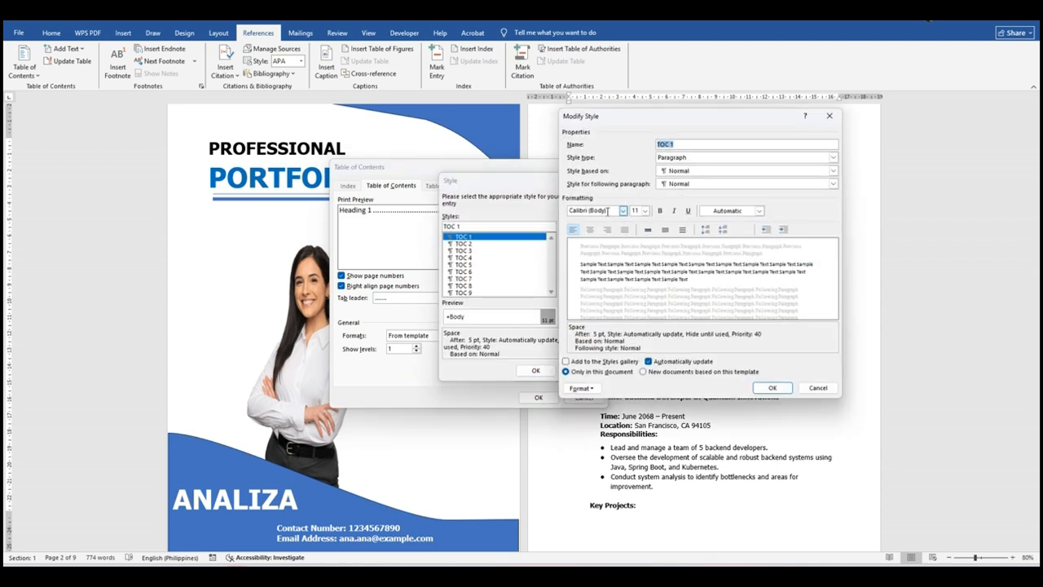
pyautogui.click(607, 211)
pyautogui.write('Proxima Nova')
pyautogui.press('Return')
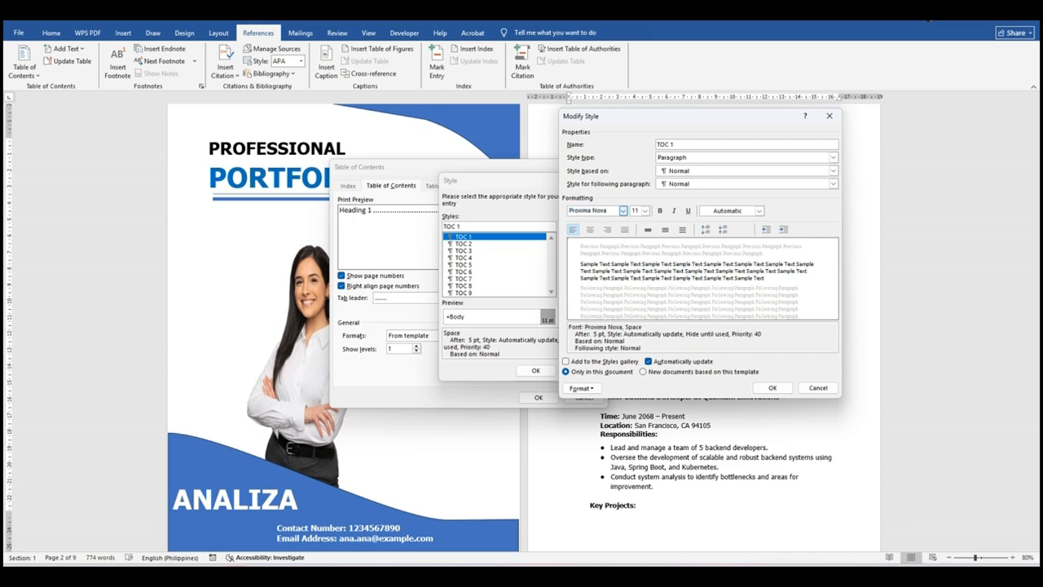
pyautogui.click(645, 210)
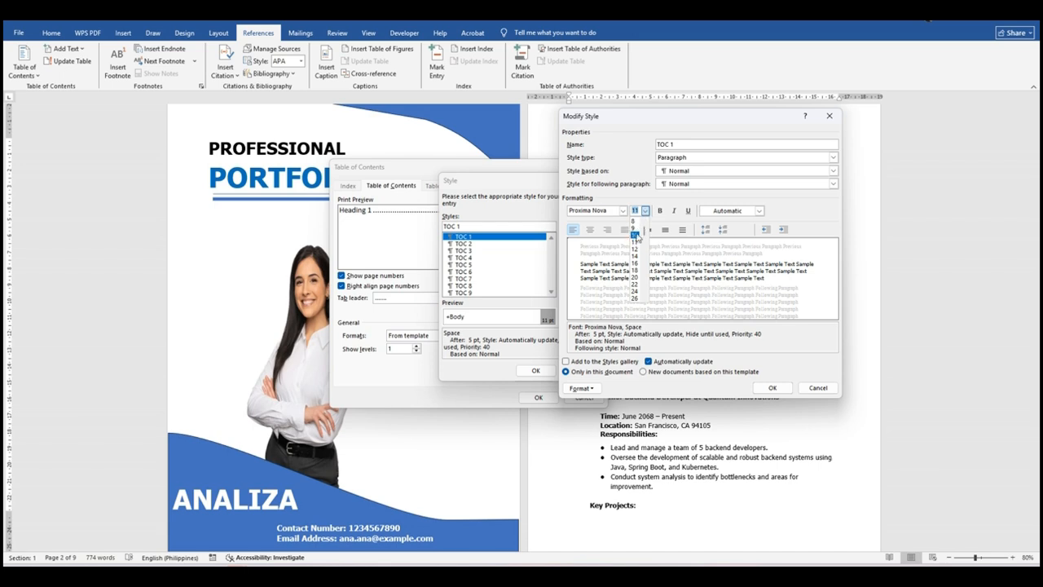
pyautogui.click(636, 249)
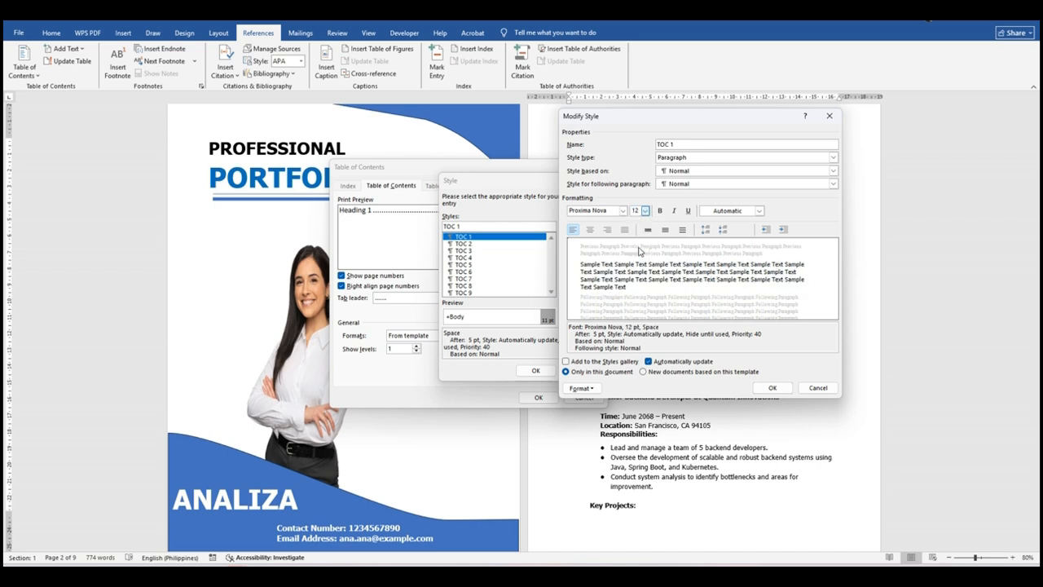
# Set the TOC 1 font colour to Dark Blue and insert the table of contents.
pyautogui.click(758, 210)
pyautogui.click(831, 347)
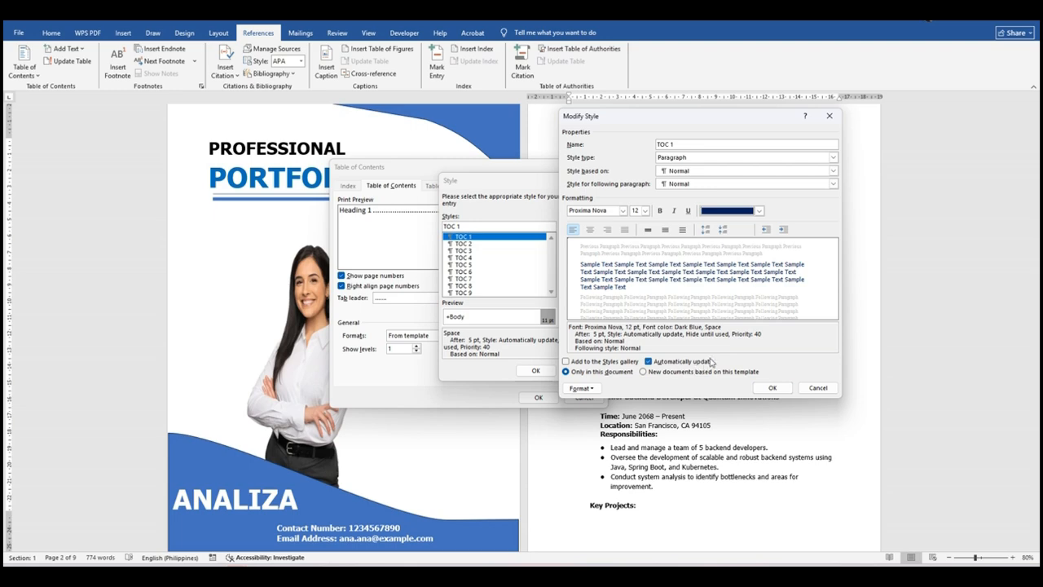
pyautogui.click(774, 388)
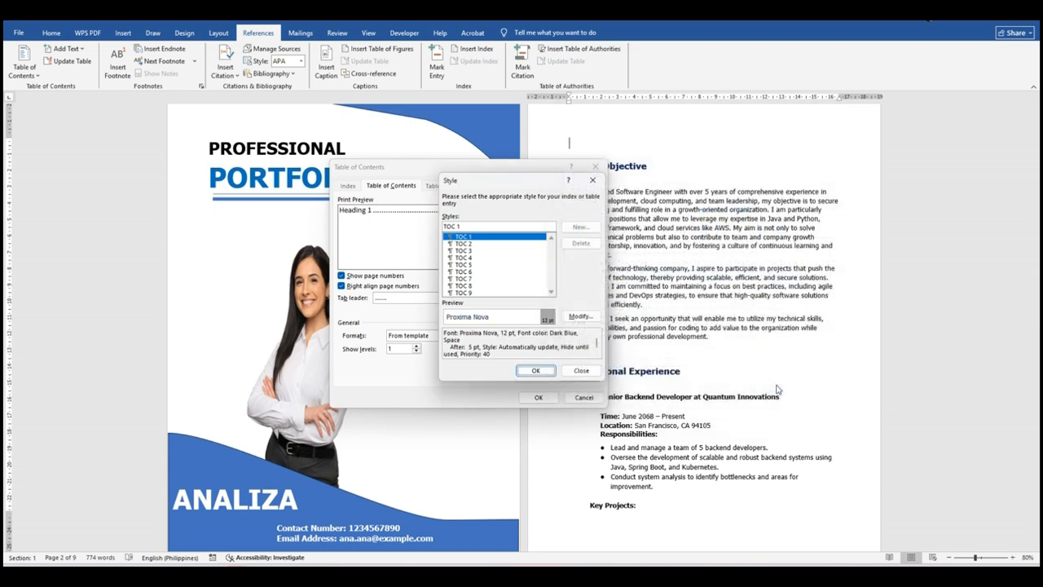
pyautogui.click(537, 371)
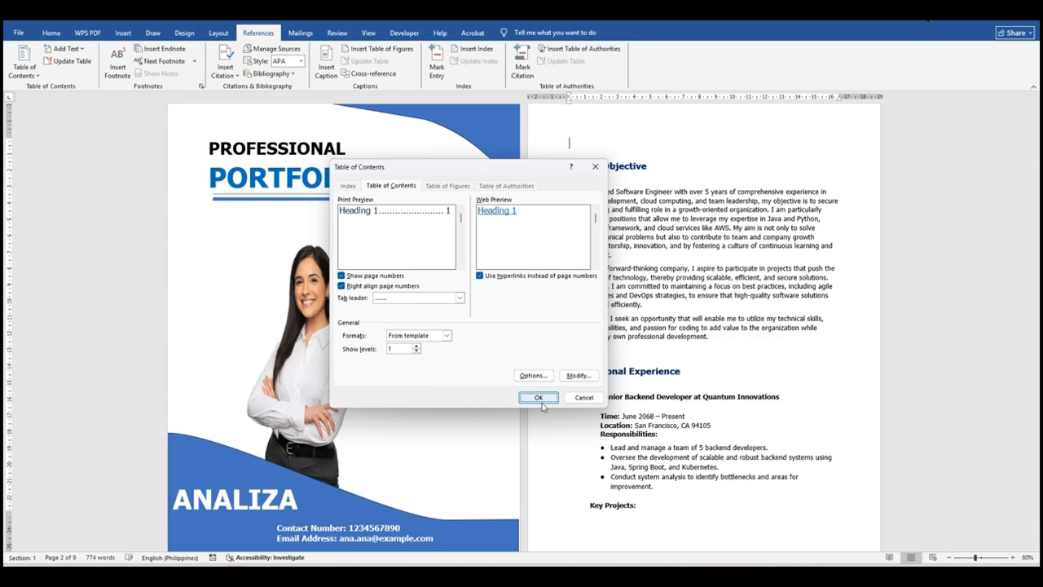
pyautogui.click(539, 399)
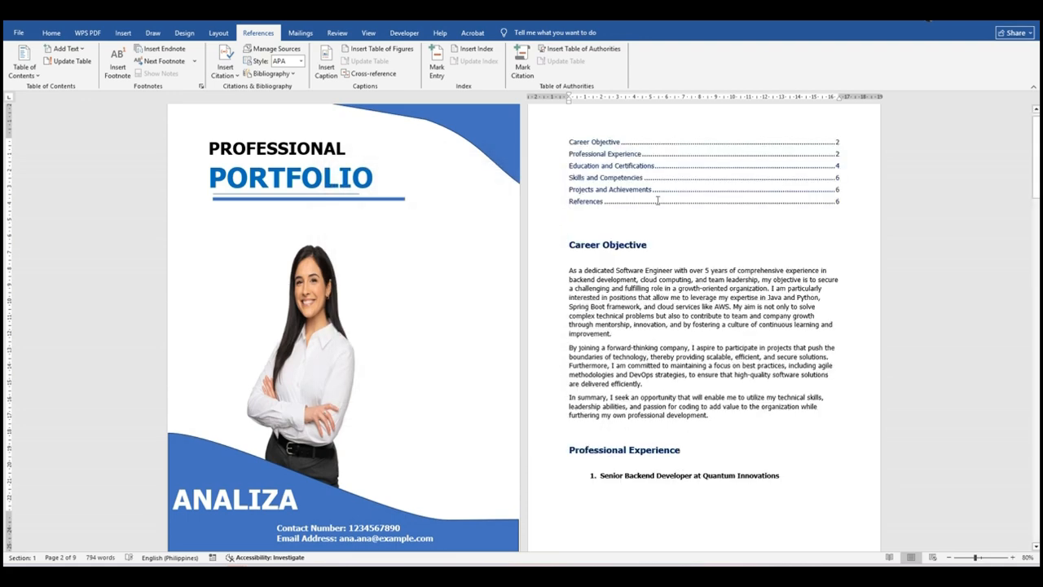
# Add blank lines below the table of contents until the Career Objective heading moves to the next page.
pyautogui.scroll(1, 672, 239)
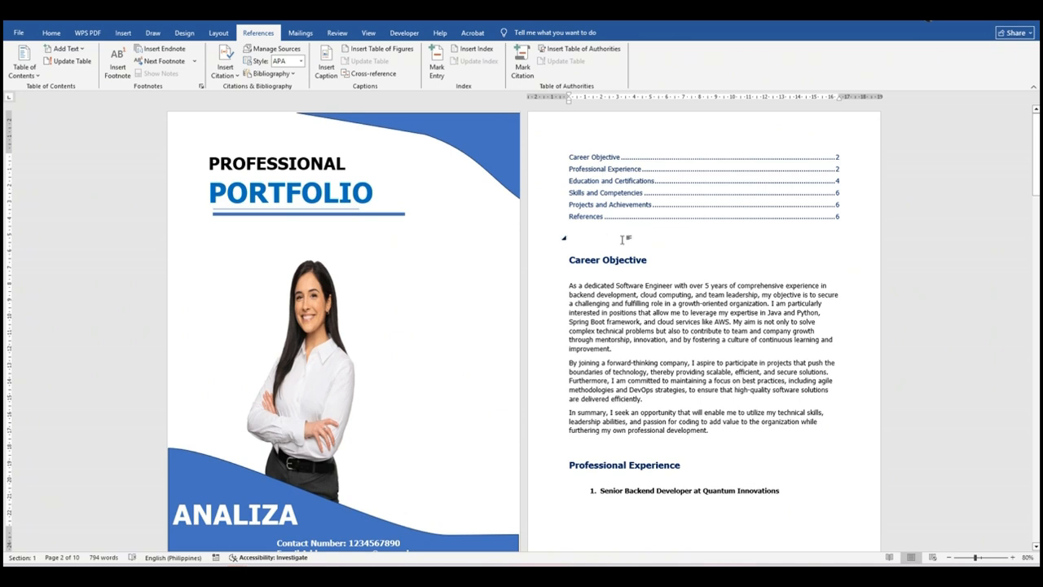
pyautogui.click(52, 33)
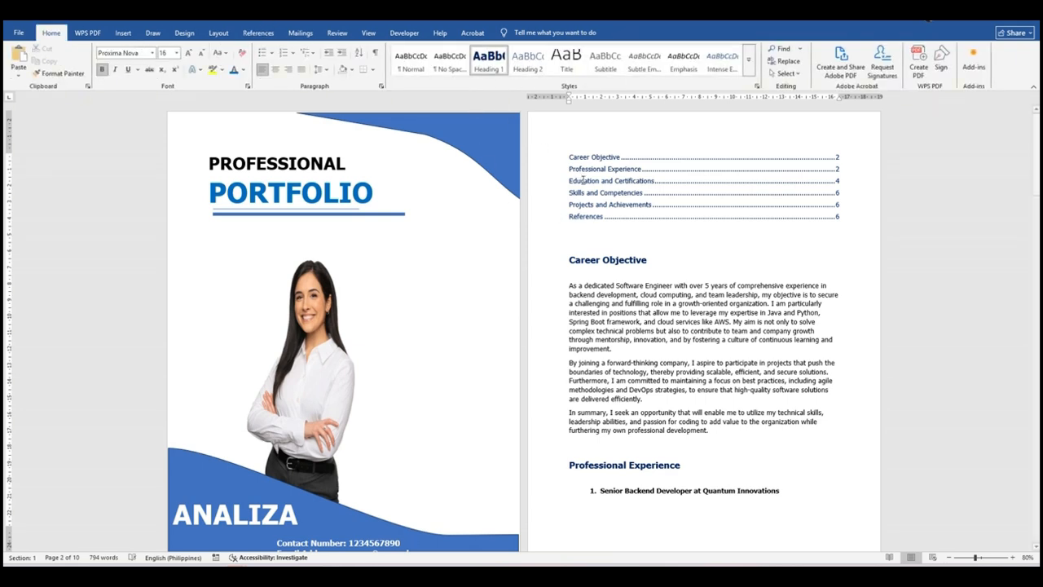
pyautogui.press('Return')
pyautogui.press('Return')
pyautogui.press('Return')
pyautogui.press('Return')
pyautogui.press('Return')
pyautogui.press('Return')
pyautogui.press('Return')
pyautogui.press('Return')
pyautogui.press('Return')
pyautogui.press('Return')
pyautogui.press('Return')
pyautogui.press('Return')
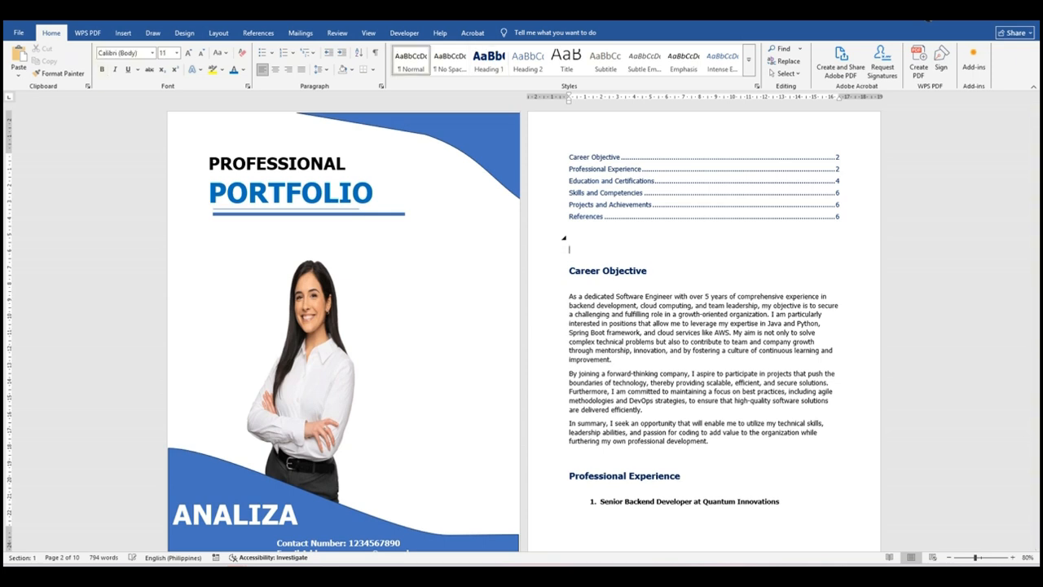
pyautogui.press('Return')
pyautogui.press('Return')
pyautogui.press('Return')
pyautogui.press('Return')
pyautogui.press('Return')
pyautogui.press('Return')
pyautogui.press('Return')
pyautogui.press('Return')
pyautogui.press('Return')
pyautogui.press('Return')
pyautogui.press('Return')
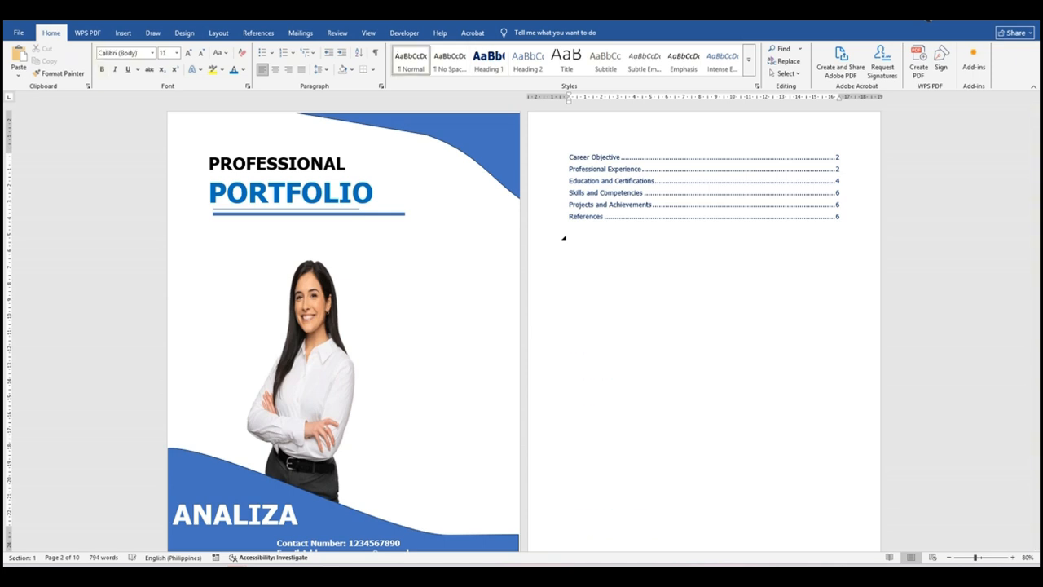
pyautogui.scroll(-4, 459, 380)
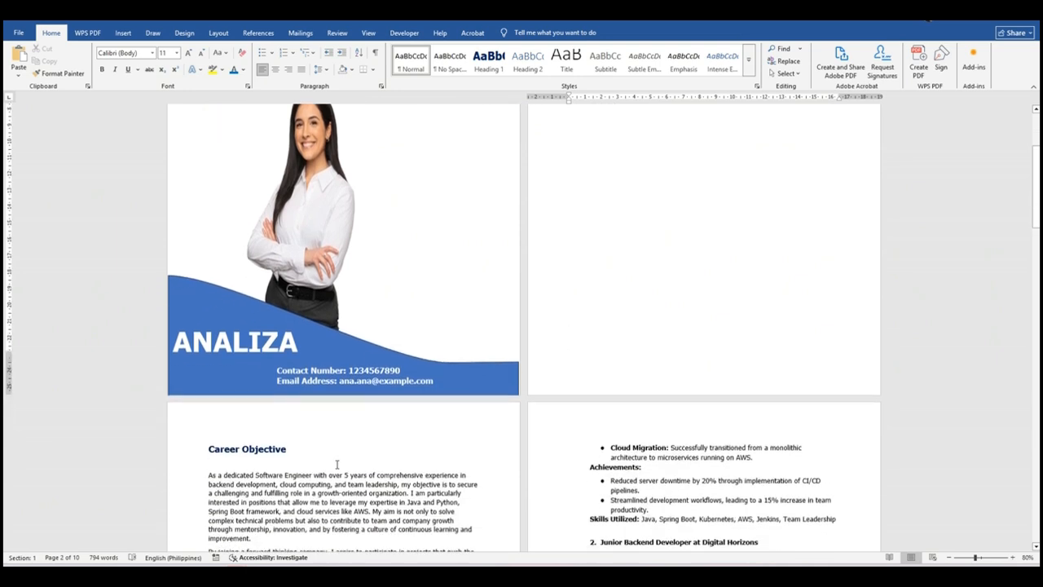
pyautogui.scroll(4, 405, 396)
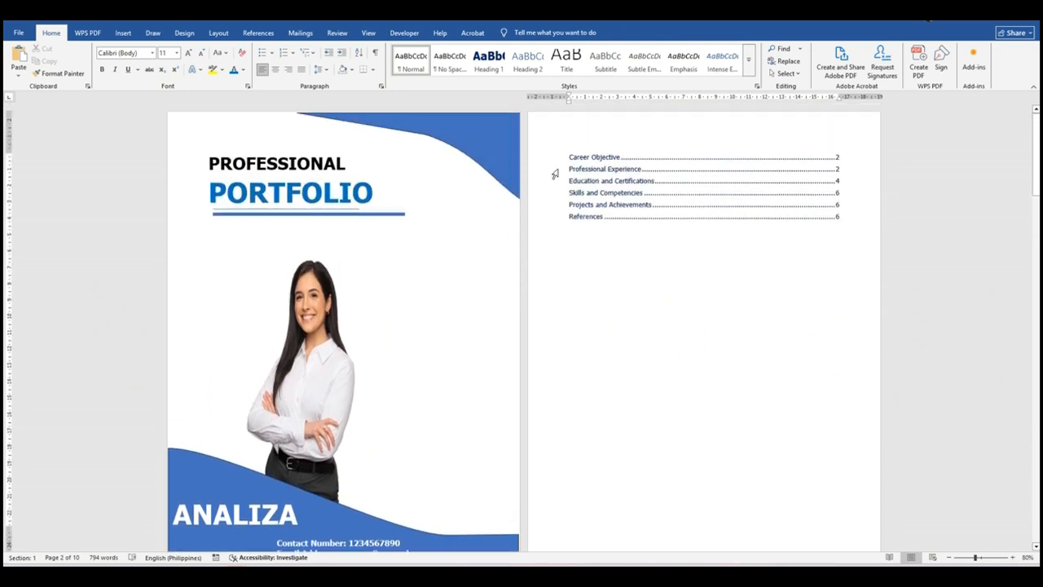
# Insert six blank lines above the table of contents and place the cursor on the first one.
pyautogui.click(571, 156)
pyautogui.press('Return')
pyautogui.press('Return')
pyautogui.press('Return')
pyautogui.press('Return')
pyautogui.press('Return')
pyautogui.press('Return')
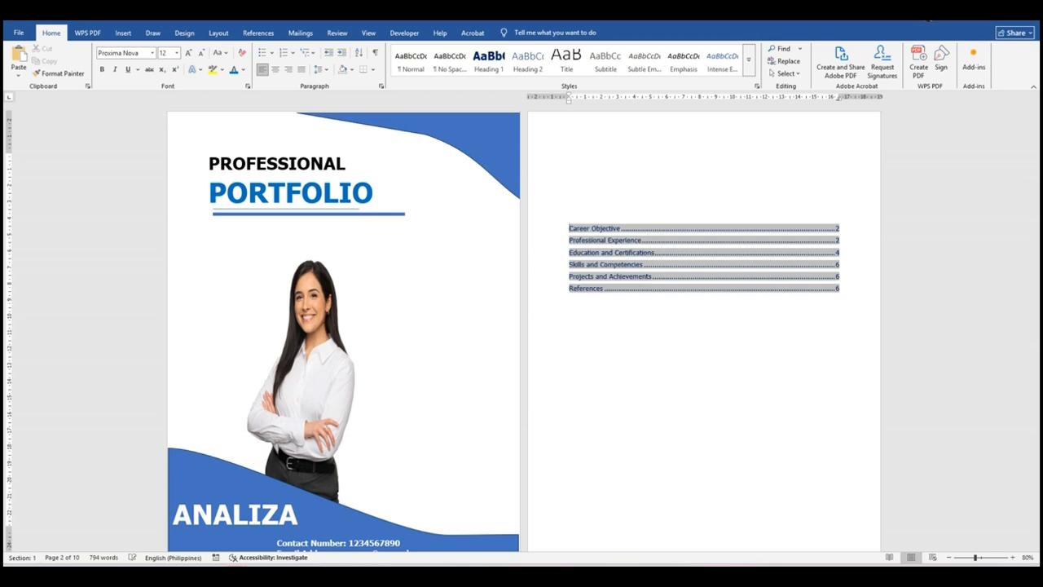
pyautogui.click(618, 150)
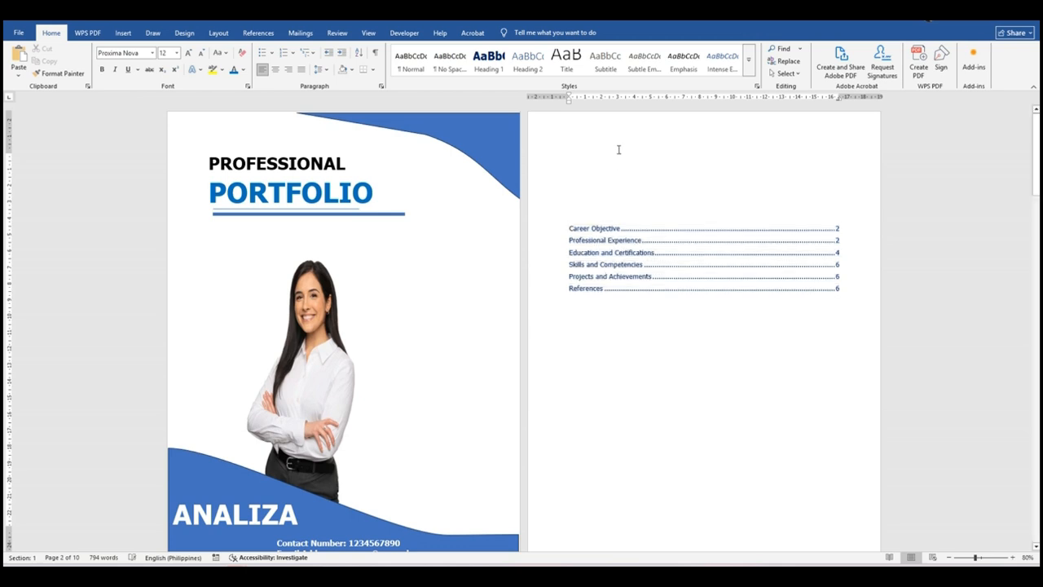
# Enter the title TABLE OF CONTENTS above the list of contents and set its font size to 28.
pyautogui.write('TABLE OF CONT')
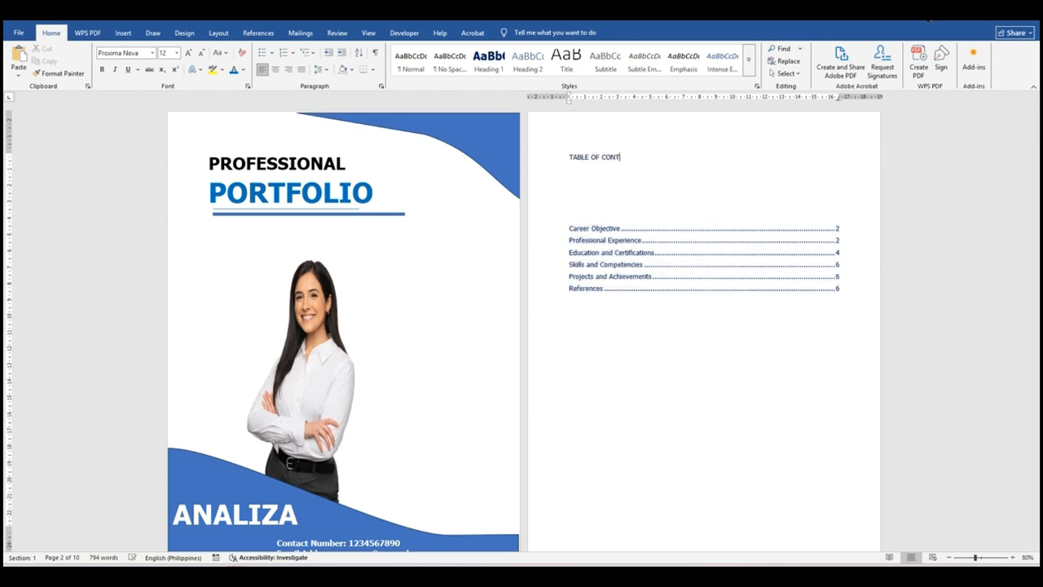
pyautogui.write('ENTS')
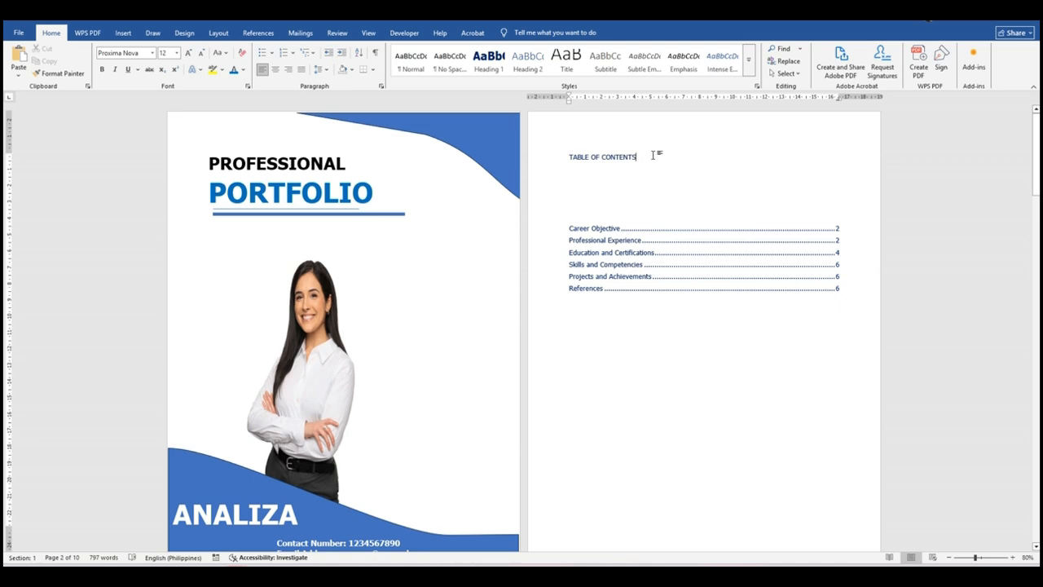
pyautogui.moveTo(654, 155); pyautogui.dragTo(570, 157)
pyautogui.click(649, 160)
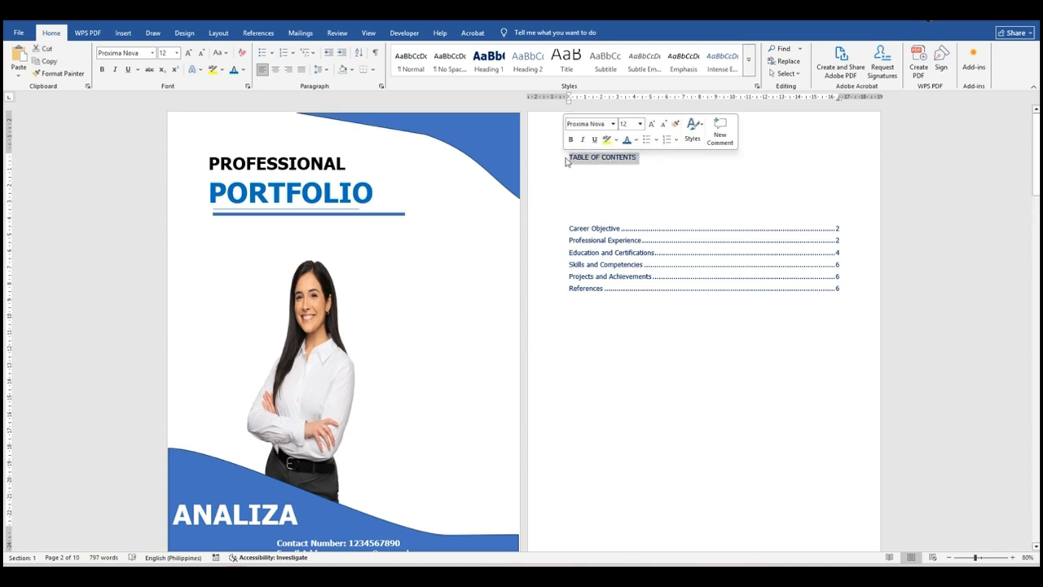
pyautogui.click(640, 123)
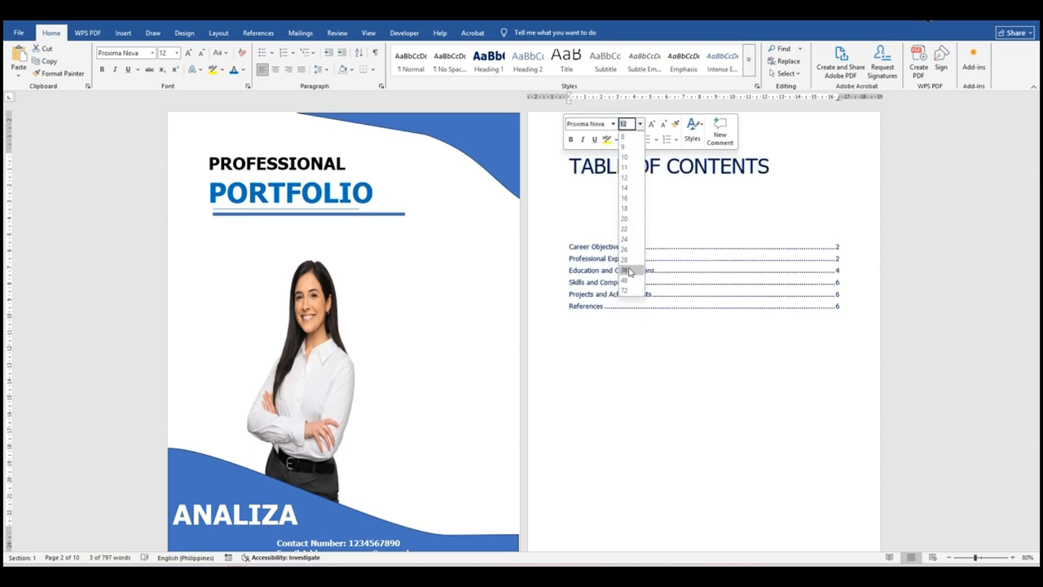
pyautogui.click(626, 259)
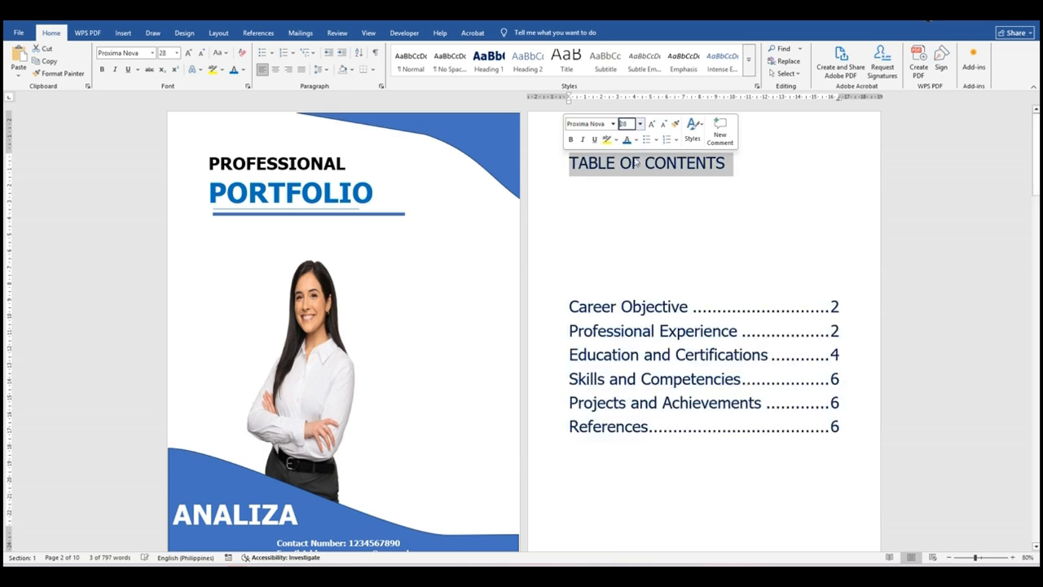
# Format the TABLE OF CONTENTS title in dark blue, make it bold and centre it.
pyautogui.click(635, 145)
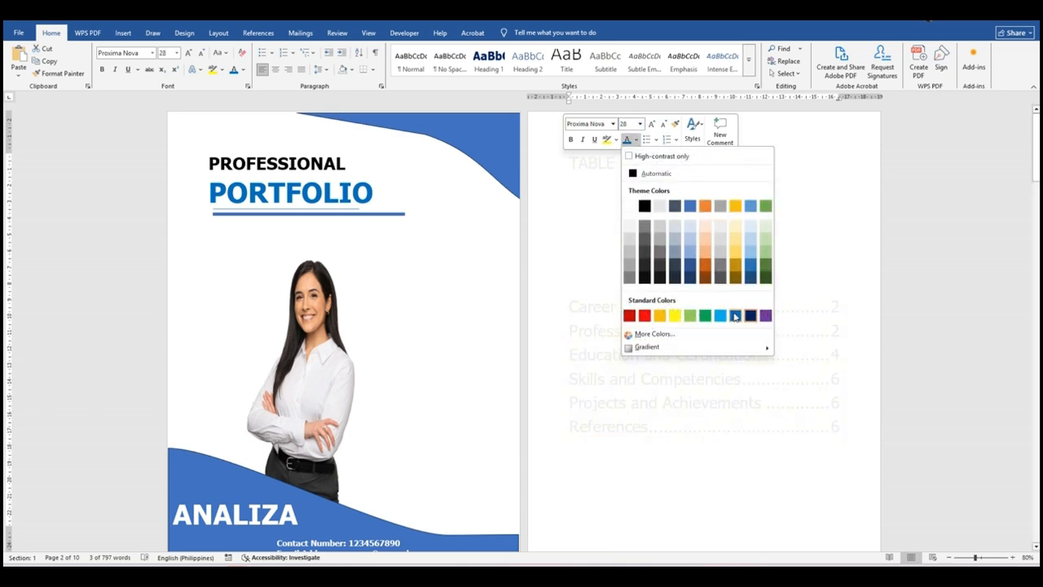
pyautogui.click(708, 222)
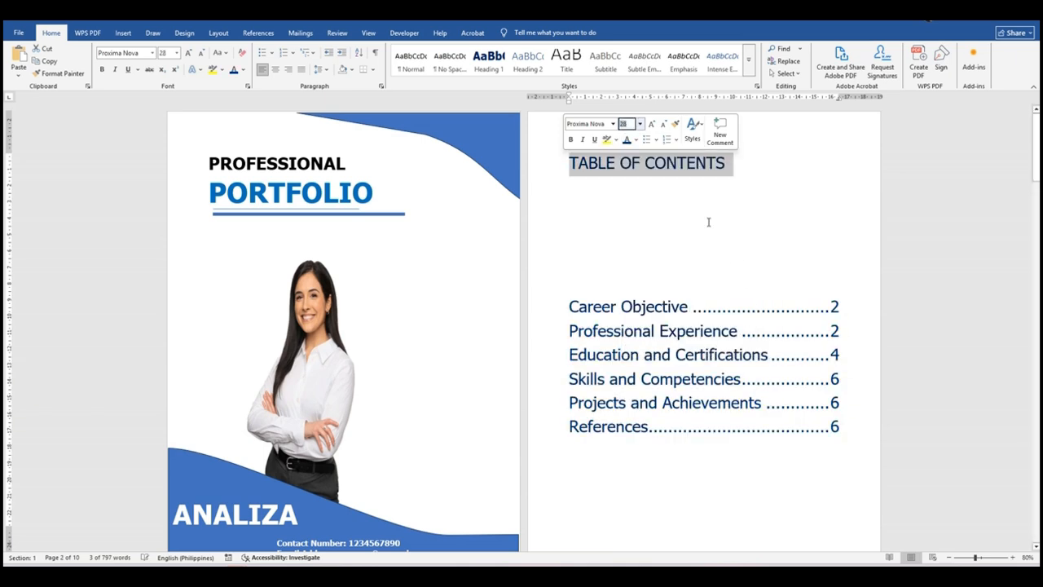
pyautogui.click(570, 139)
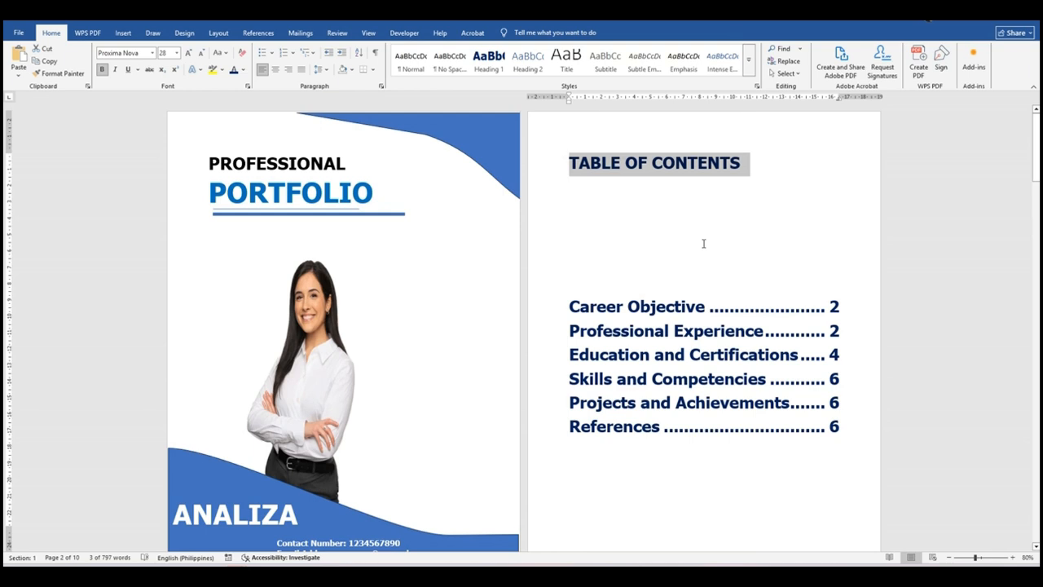
pyautogui.hotkey('ctrl', 'e')
# Delete two blank lines between the TABLE OF CONTENTS title and the list of contents.
pyautogui.click(708, 213)
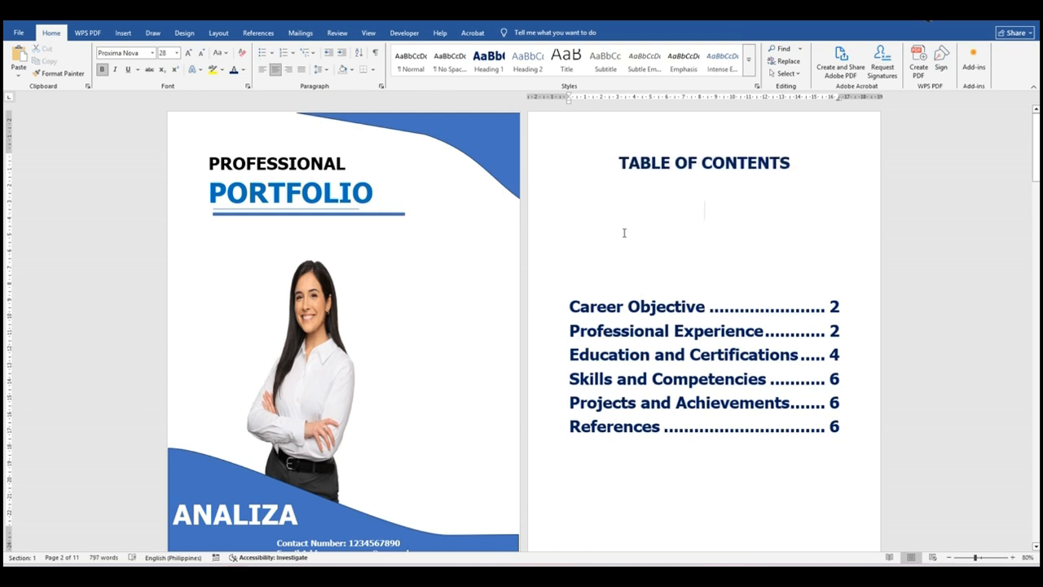
pyautogui.press('Delete')
pyautogui.press('Delete')
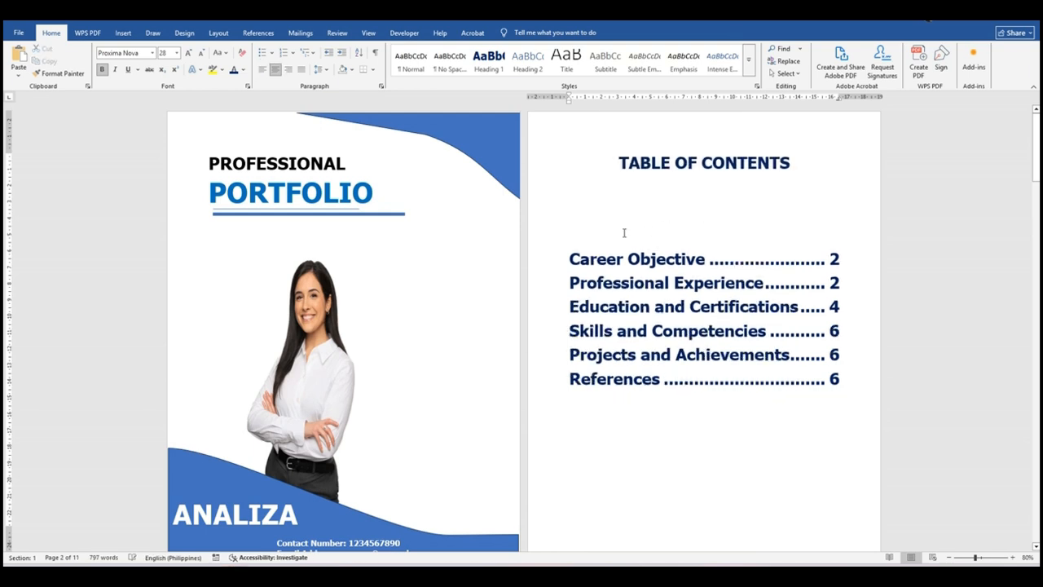
# Set the font size of all table of contents entries to 12.
pyautogui.moveTo(846, 379); pyautogui.dragTo(568, 260)
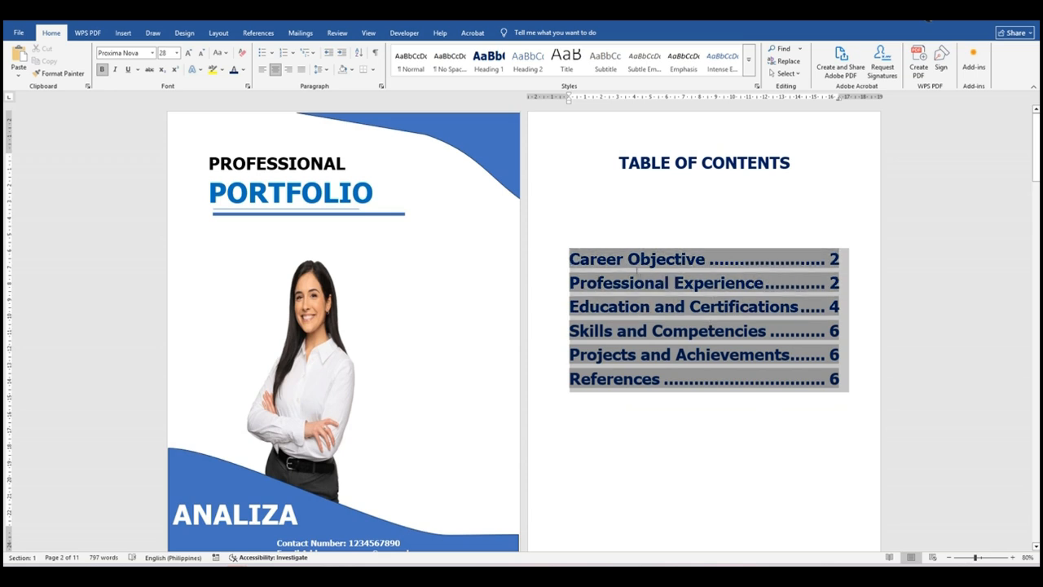
pyautogui.click(711, 237)
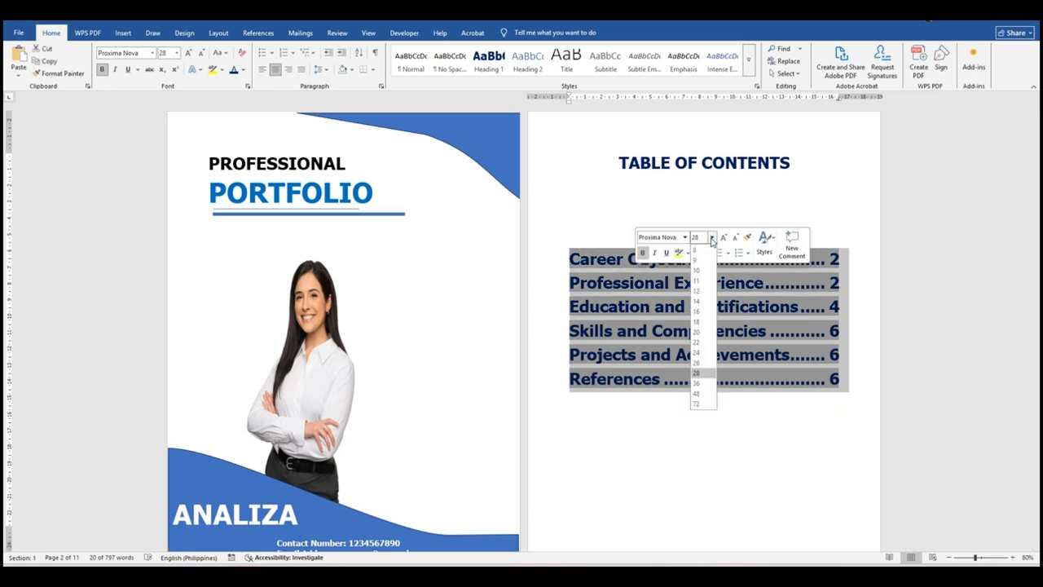
pyautogui.click(697, 292)
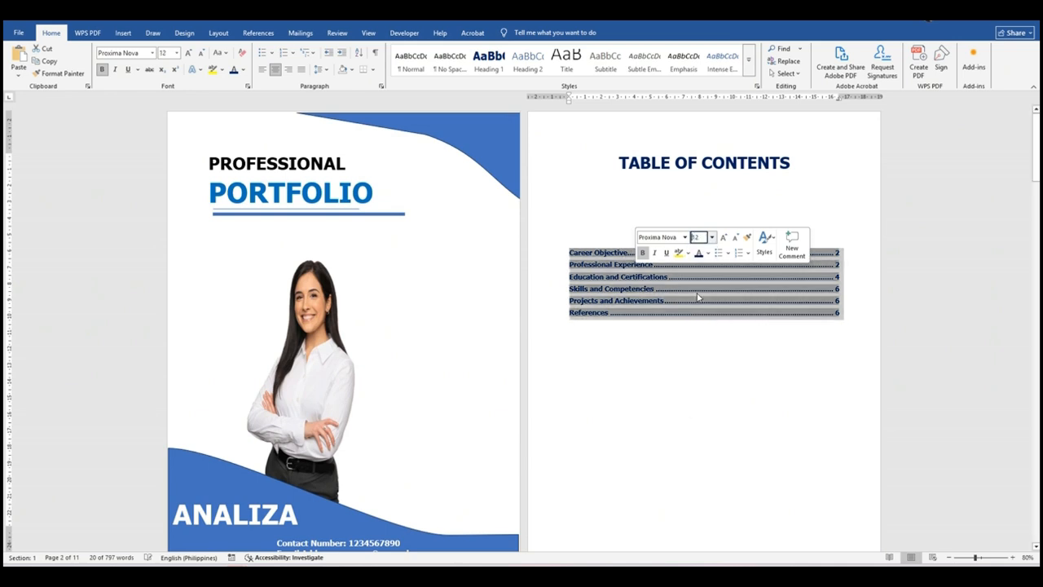
pyautogui.click(722, 379)
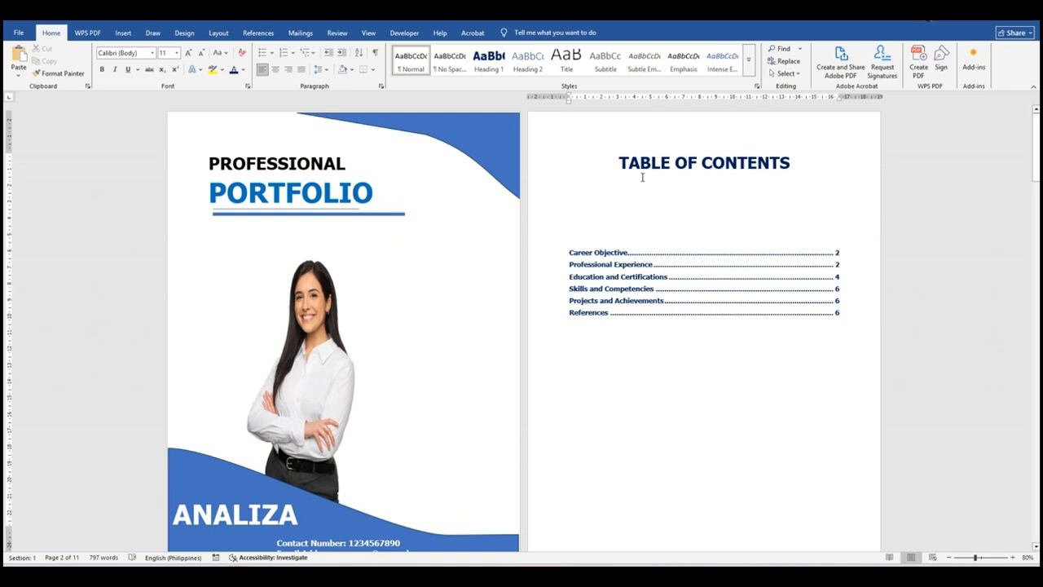
# Test the Professional Experience and Skills and Competencies links in the table of contents, returning to the contents page after each.
pyautogui.keyDown('ctrl'); pyautogui.click(605, 269); pyautogui.keyUp('ctrl')
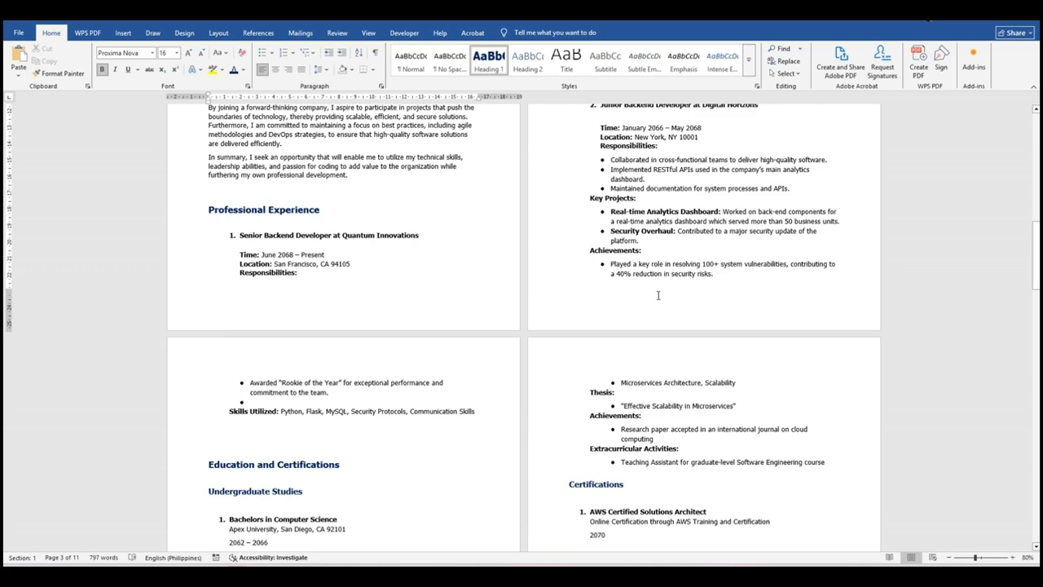
pyautogui.scroll(5, 657, 295)
pyautogui.scroll(7, 659, 295)
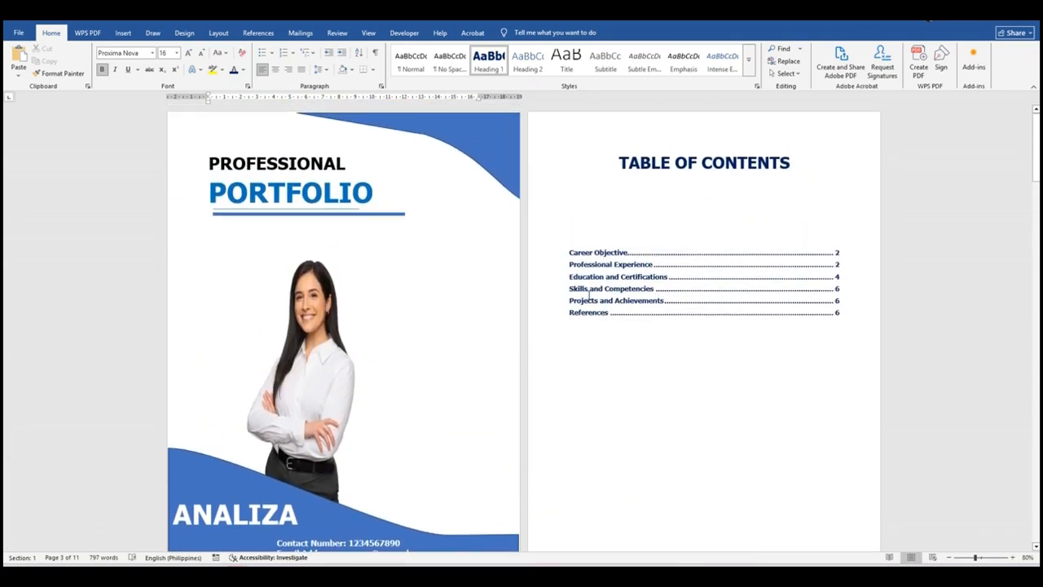
pyautogui.keyDown('ctrl'); pyautogui.click(592, 298); pyautogui.keyUp('ctrl')
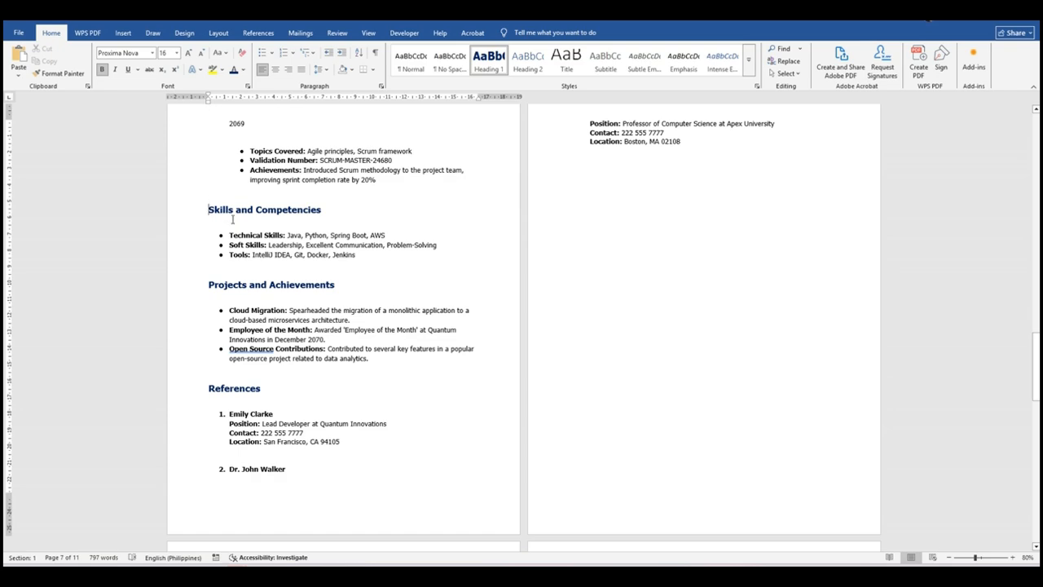
pyautogui.scroll(15, 825, 312)
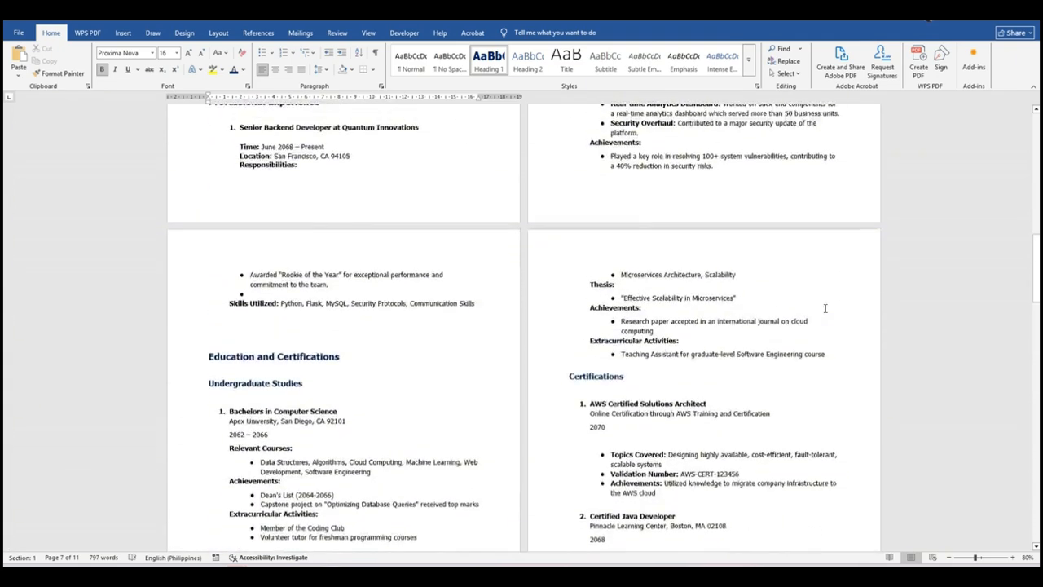
pyautogui.scroll(15, 825, 309)
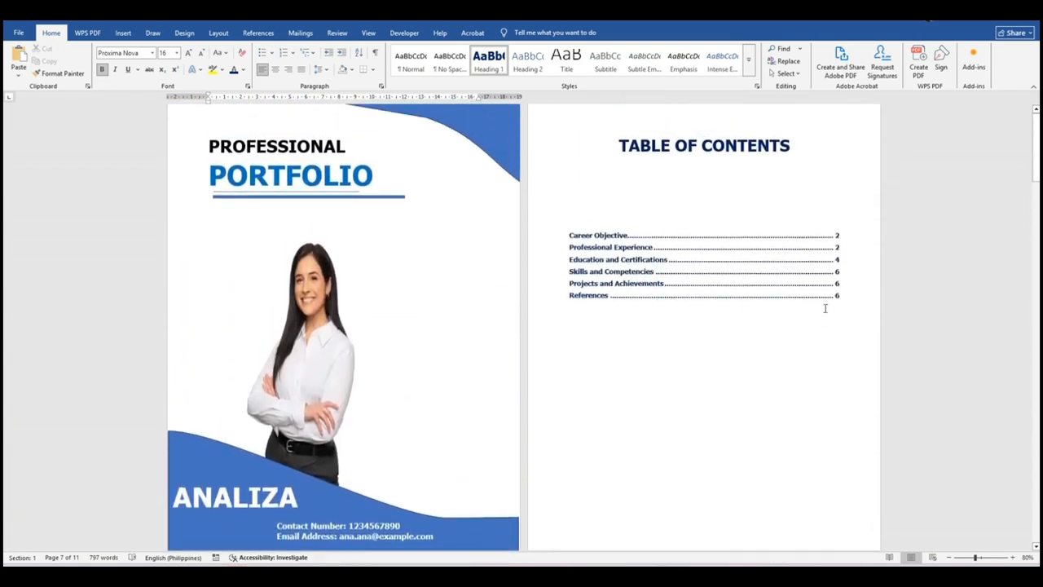
pyautogui.scroll(-1, 824, 308)
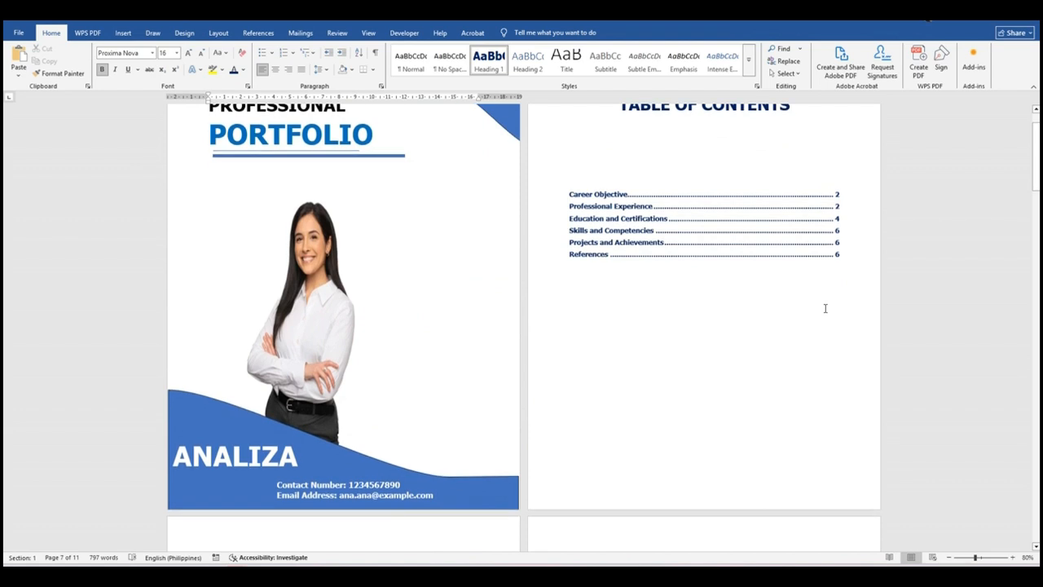
pyautogui.scroll(1, 825, 308)
pyautogui.scroll(-2, 825, 308)
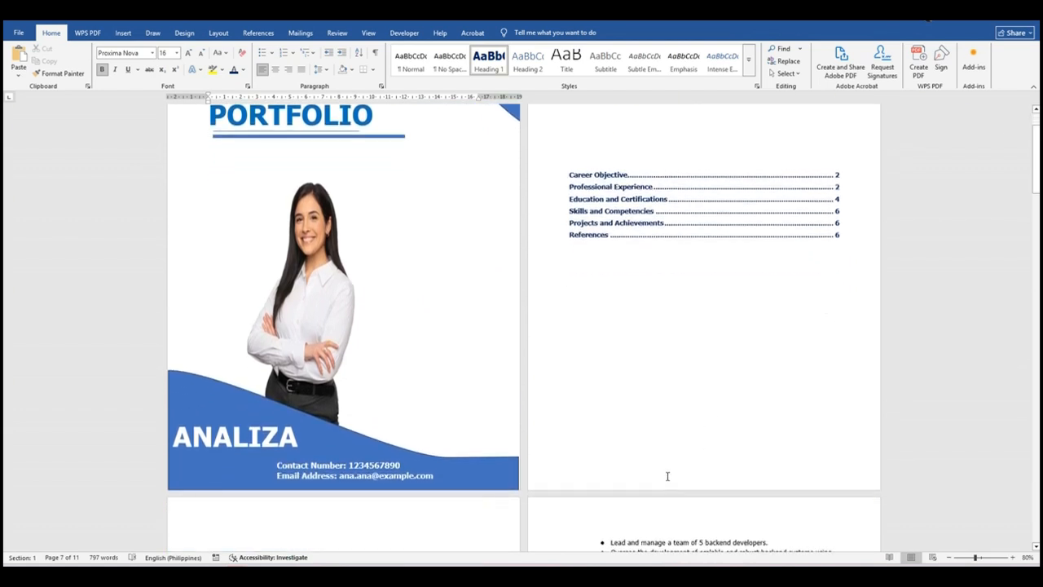
pyautogui.scroll(2, 631, 432)
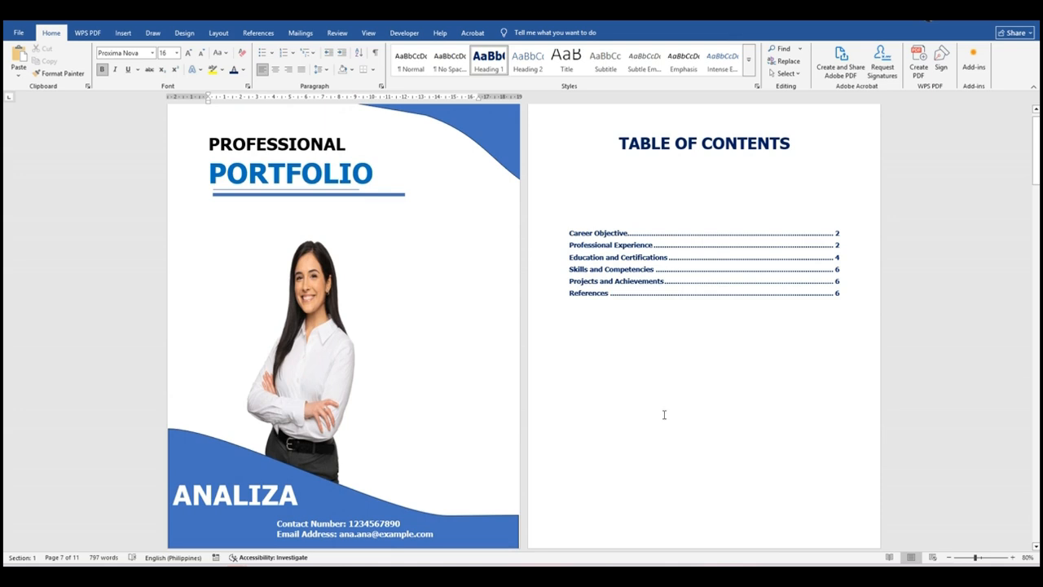
pyautogui.scroll(-1, 616, 502)
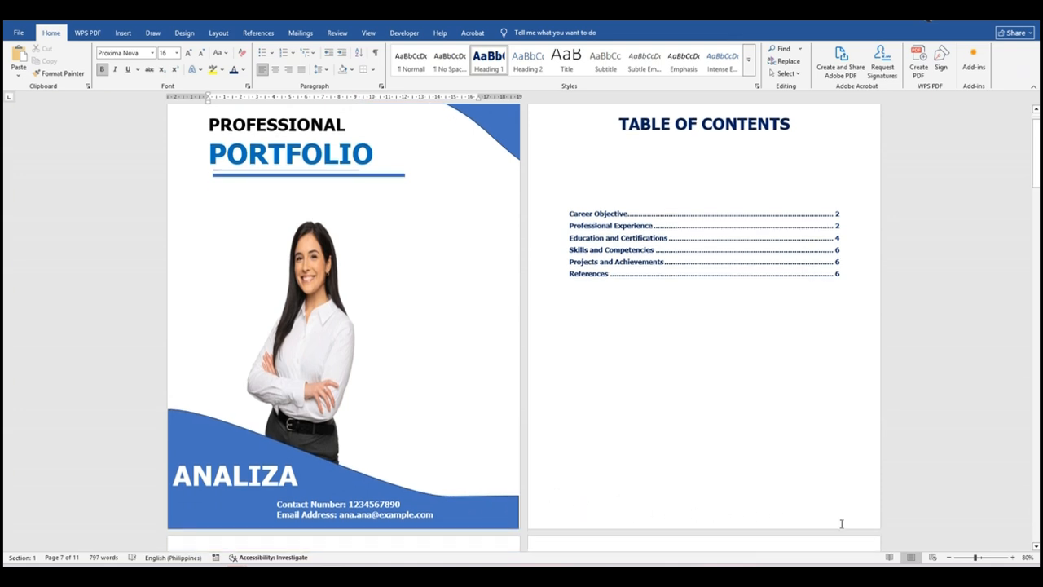
pyautogui.scroll(2, 760, 473)
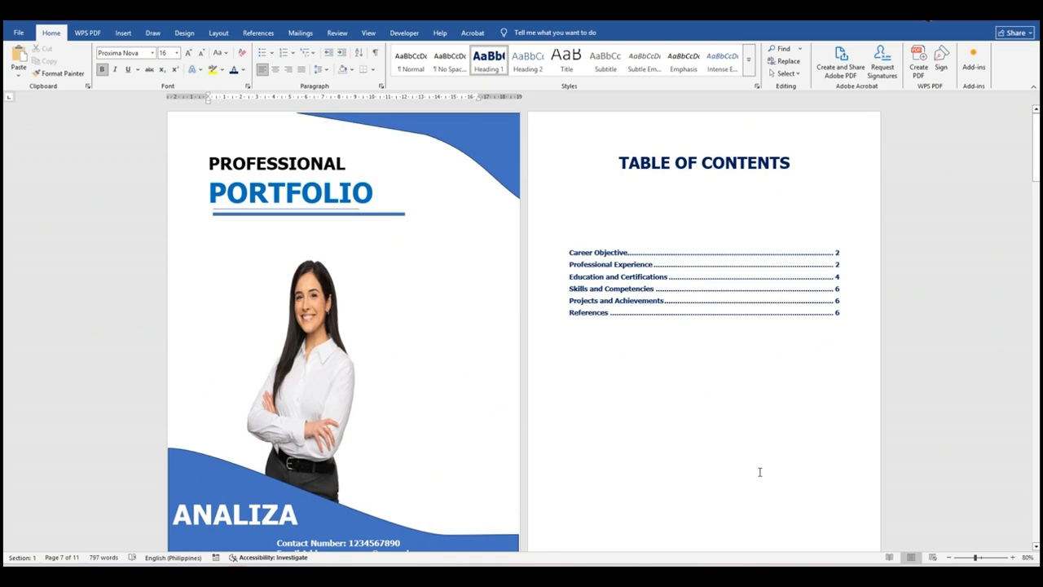
pyautogui.scroll(-4, 760, 472)
pyautogui.scroll(4, 760, 472)
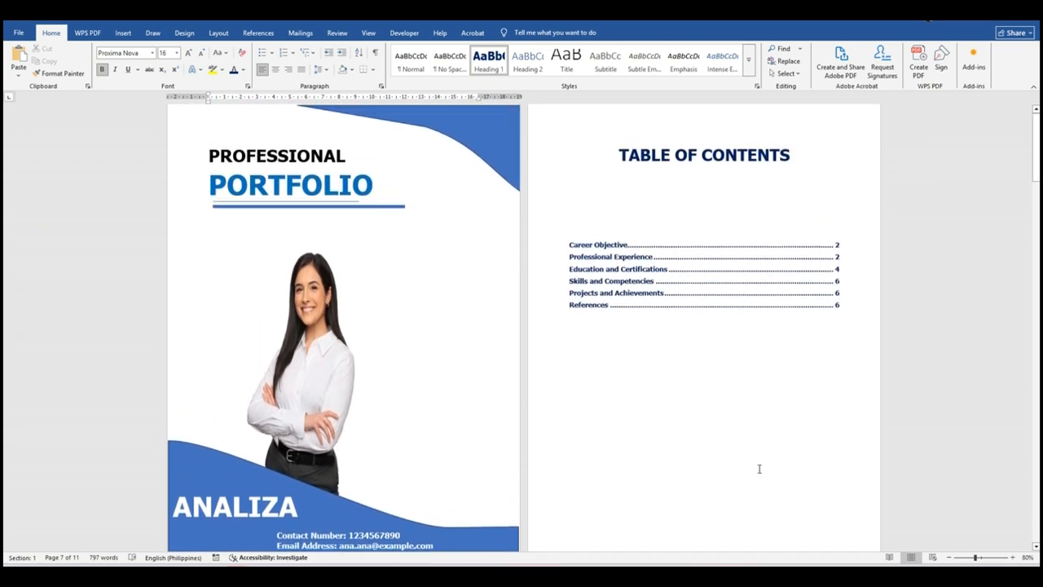
# Enter the postal address in the footer of the table of contents page and leave header and footer editing.
pyautogui.doubleClick(699, 129)
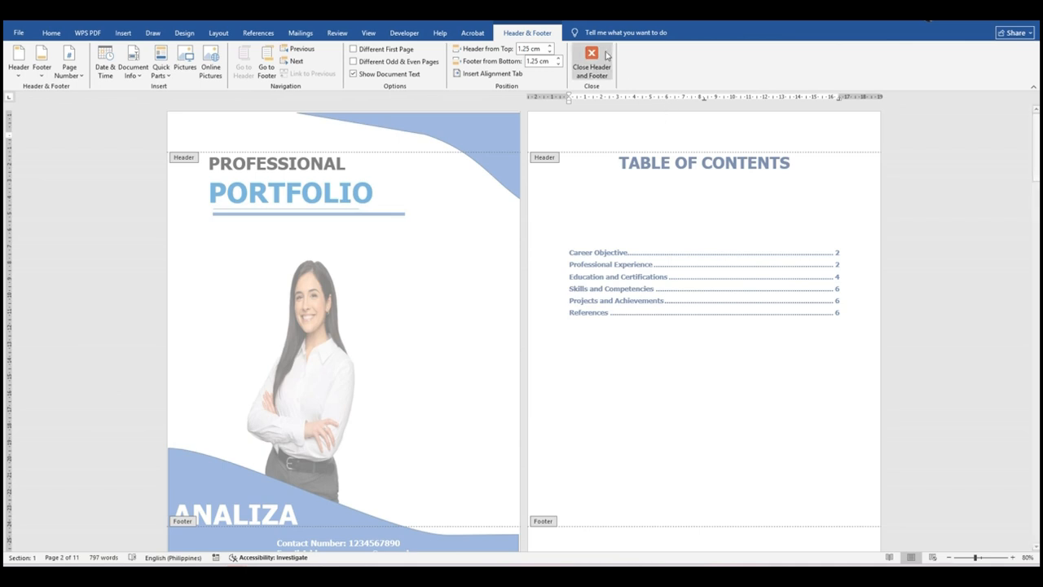
pyautogui.scroll(-3, 680, 272)
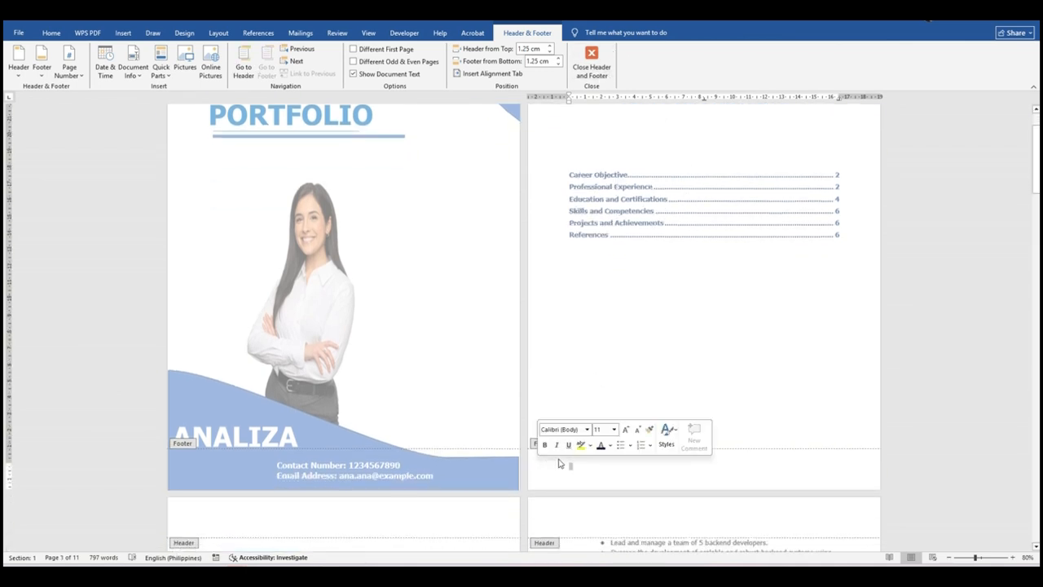
pyautogui.click(551, 469)
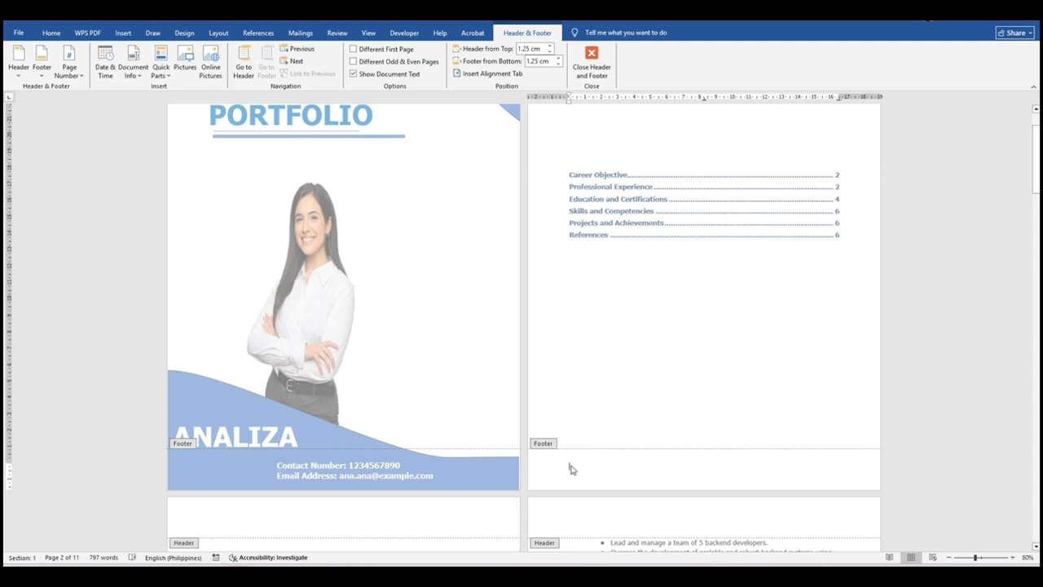
pyautogui.write('123')
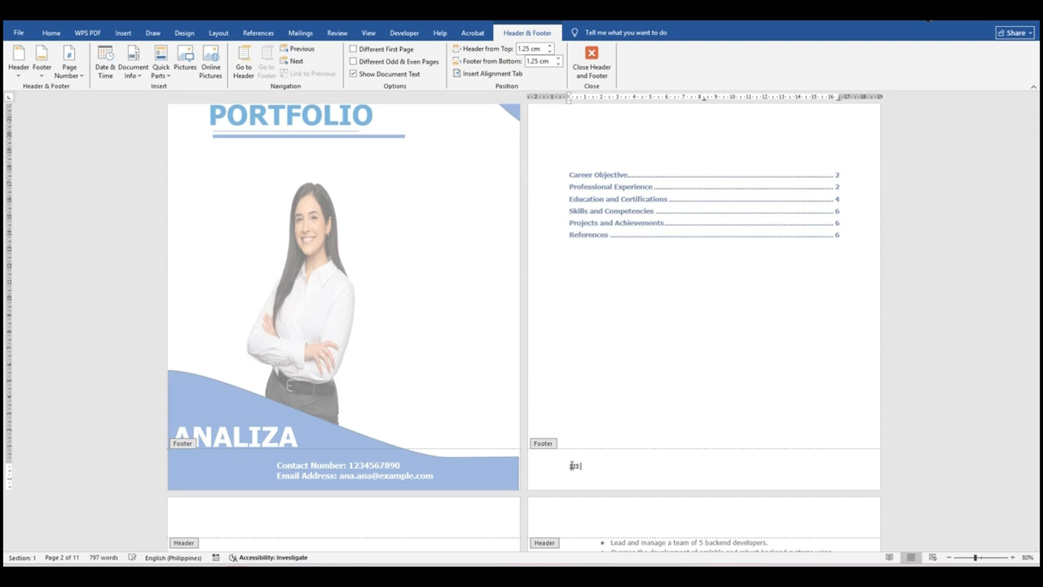
pyautogui.write(' ABC Avenue New York')
pyautogui.write('City, New Yor')
pyautogui.write('k 12345 USA')
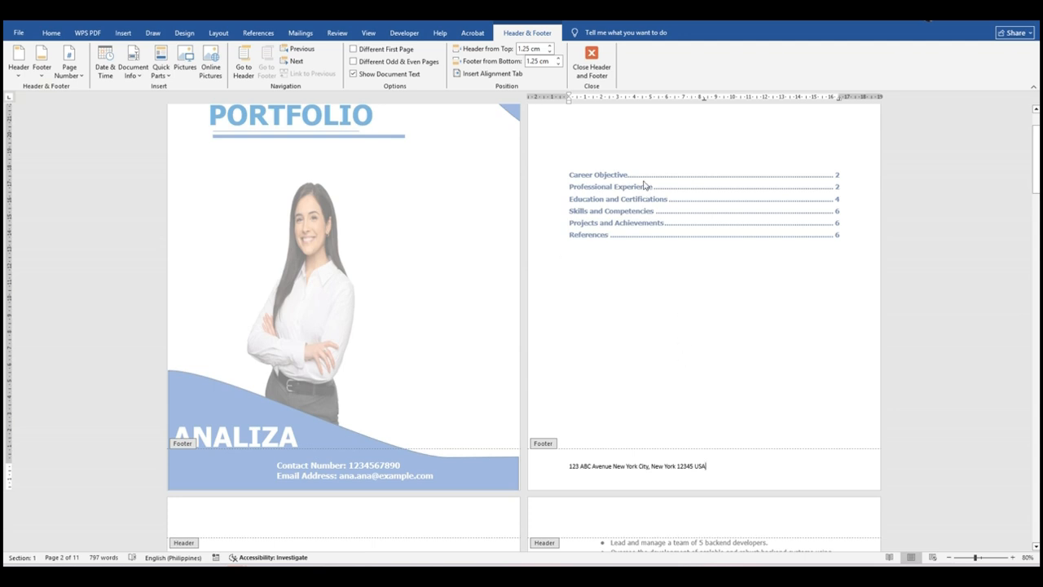
pyautogui.click(605, 71)
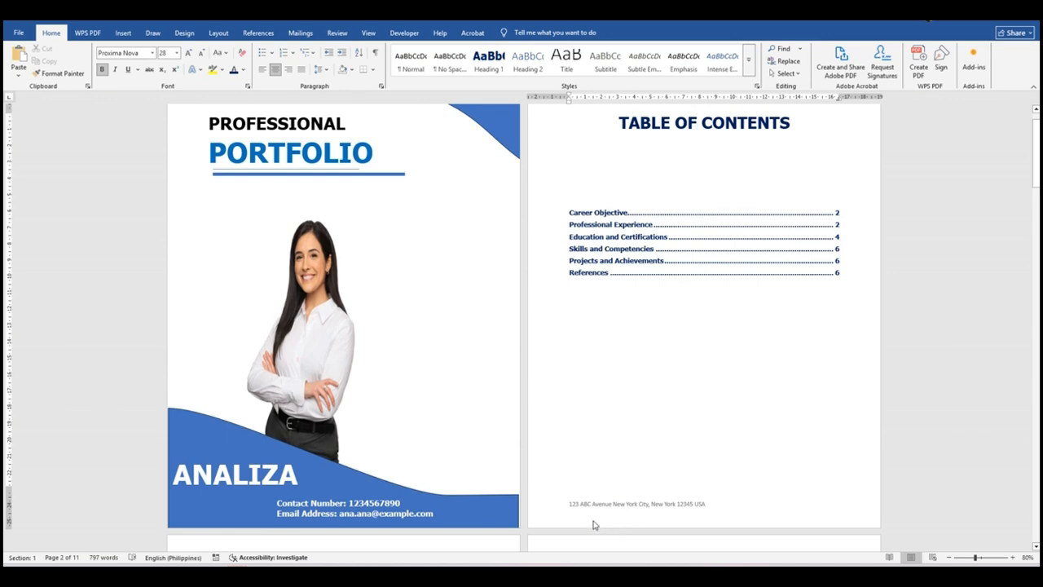
# Delete the blank lines above the Career Objective heading so that it starts at the top of its page.
pyautogui.scroll(-3, 711, 479)
pyautogui.scroll(-4, 714, 478)
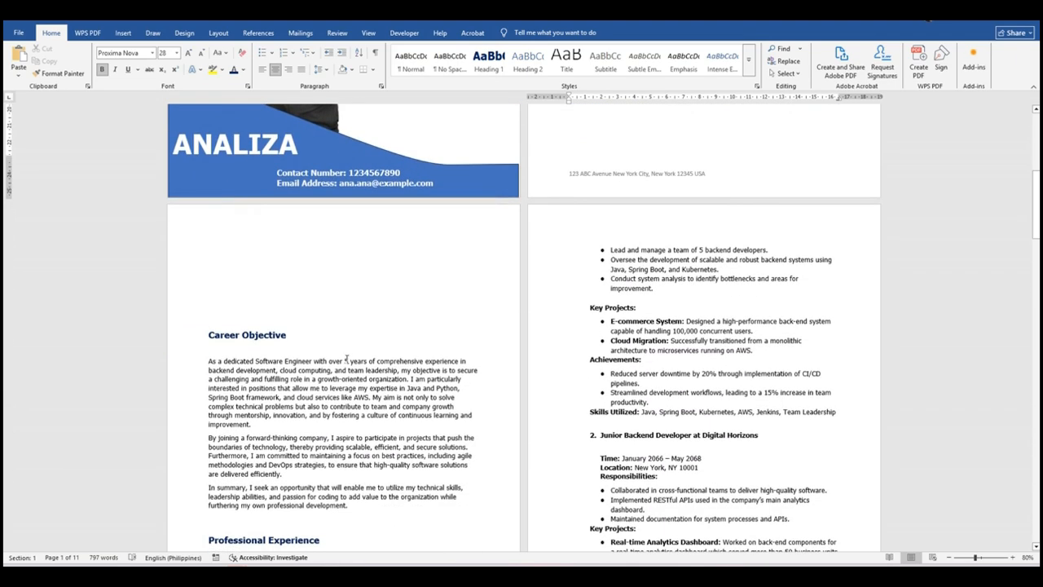
pyautogui.click(206, 335)
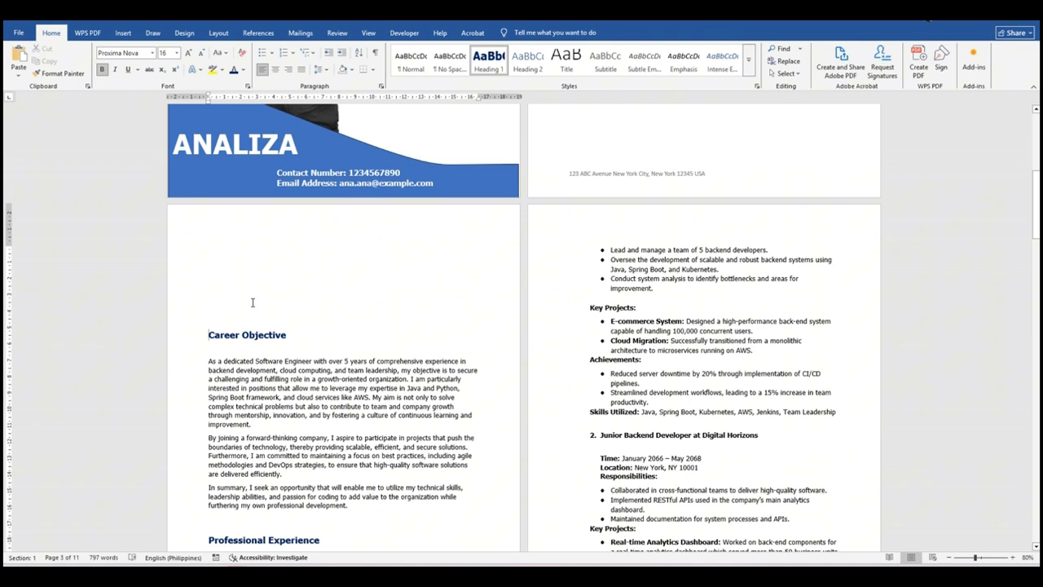
pyautogui.press('BackSpace')
pyautogui.press('BackSpace')
pyautogui.press('BackSpace')
pyautogui.press('BackSpace')
pyautogui.press('BackSpace')
pyautogui.press('BackSpace')
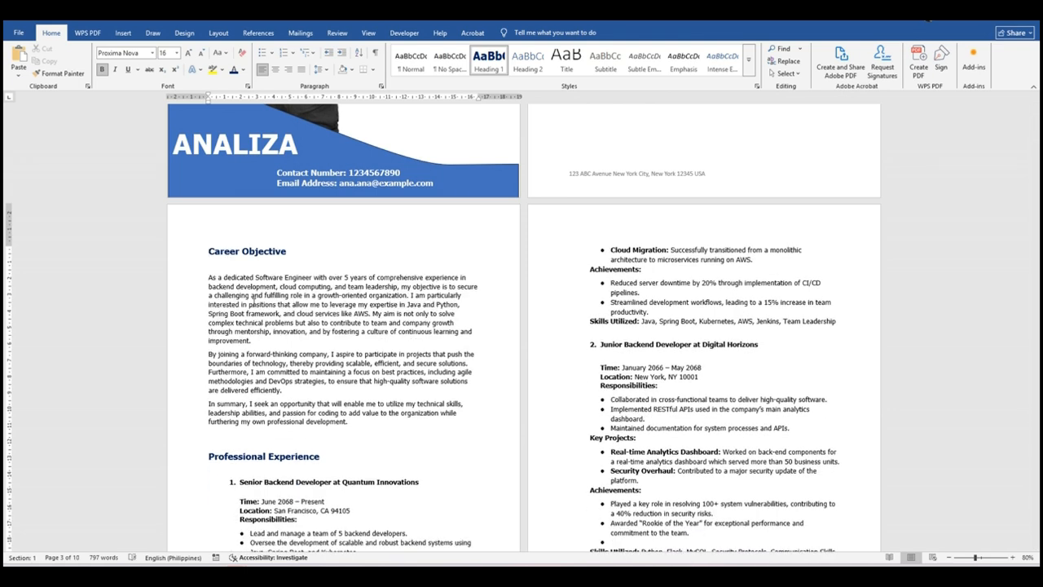
pyautogui.scroll(-5, 472, 305)
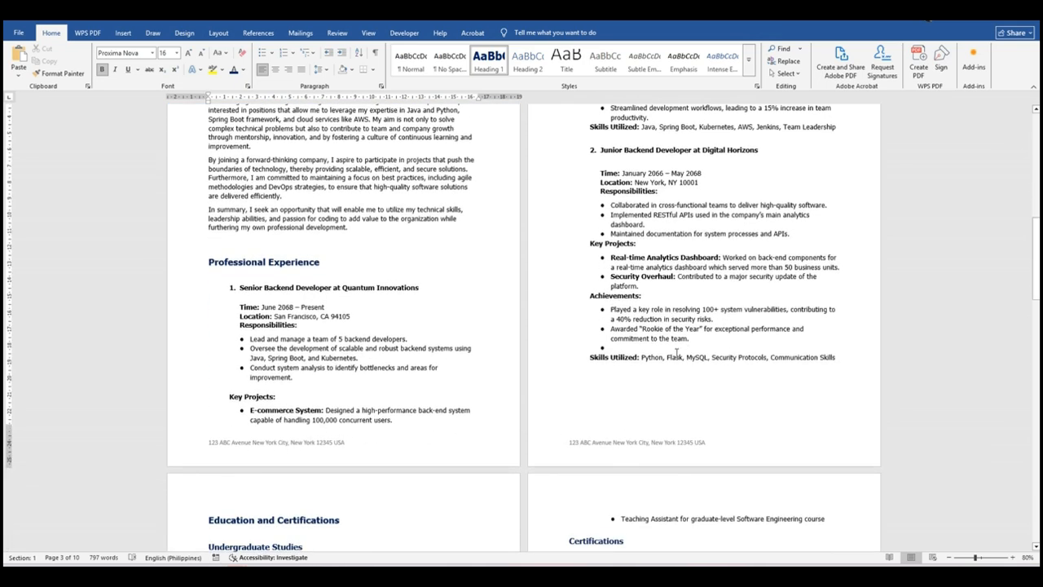
# Review the page layout from Professional Experience through References, and check the header area of the table of contents page.
pyautogui.scroll(-7, 669, 375)
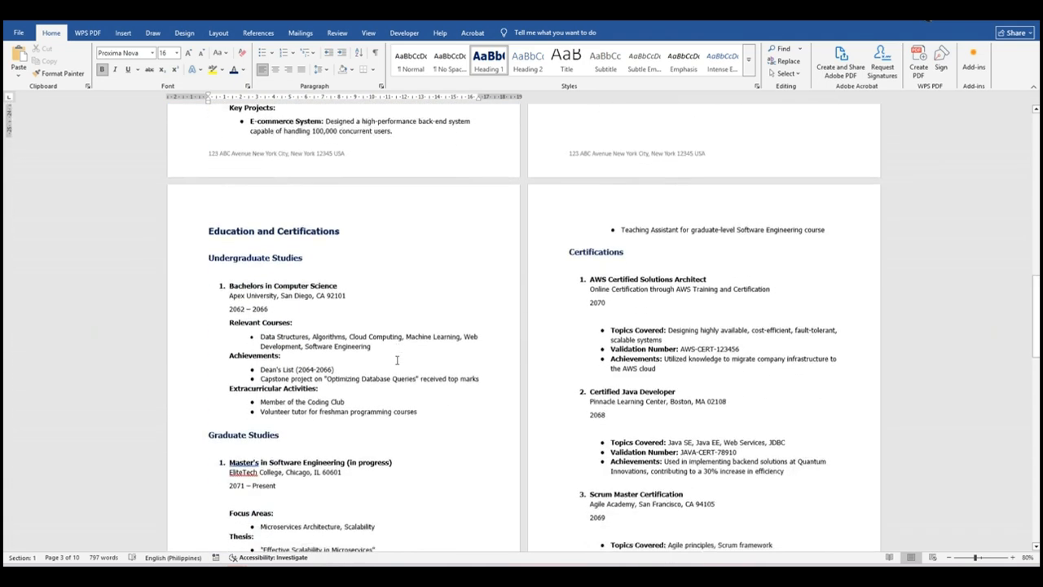
pyautogui.scroll(-13, 584, 414)
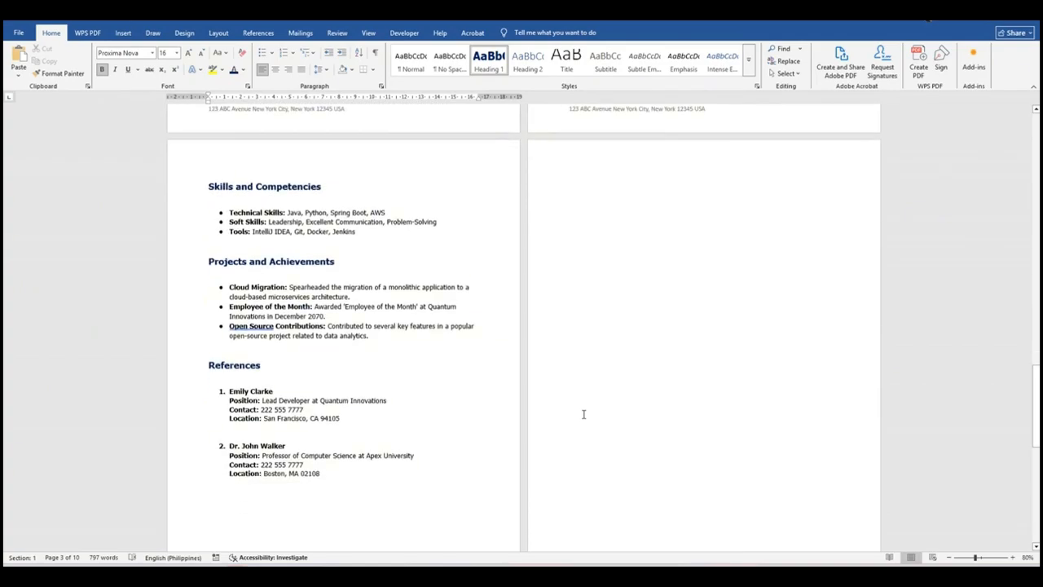
pyautogui.scroll(20, 583, 414)
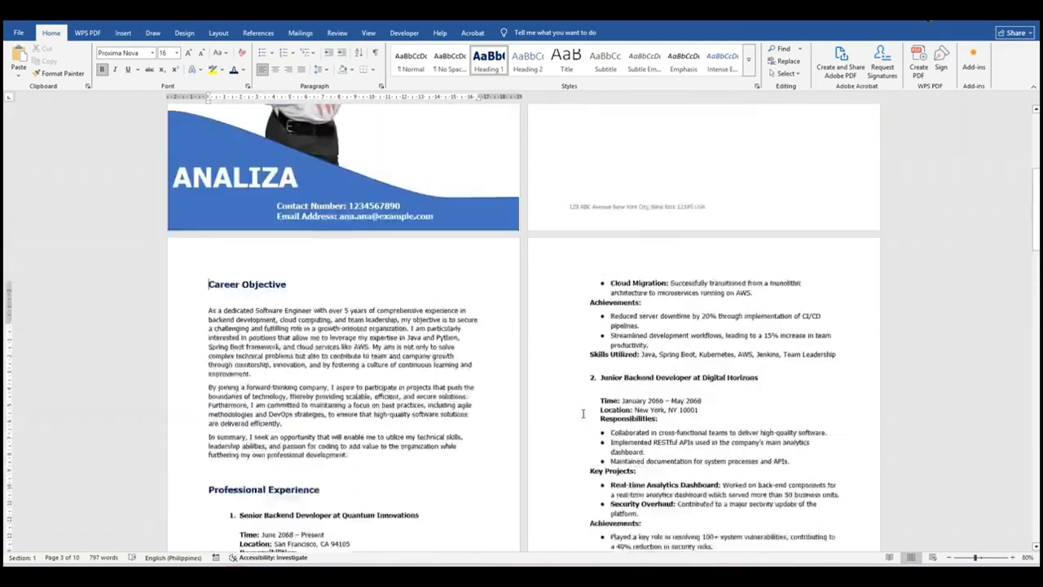
pyautogui.scroll(8, 584, 414)
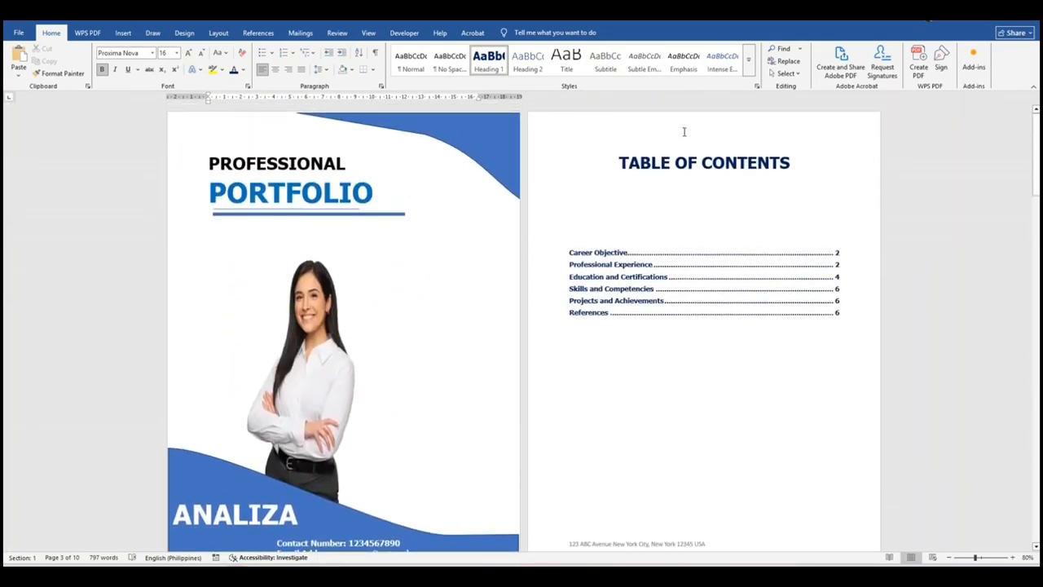
pyautogui.doubleClick(685, 131)
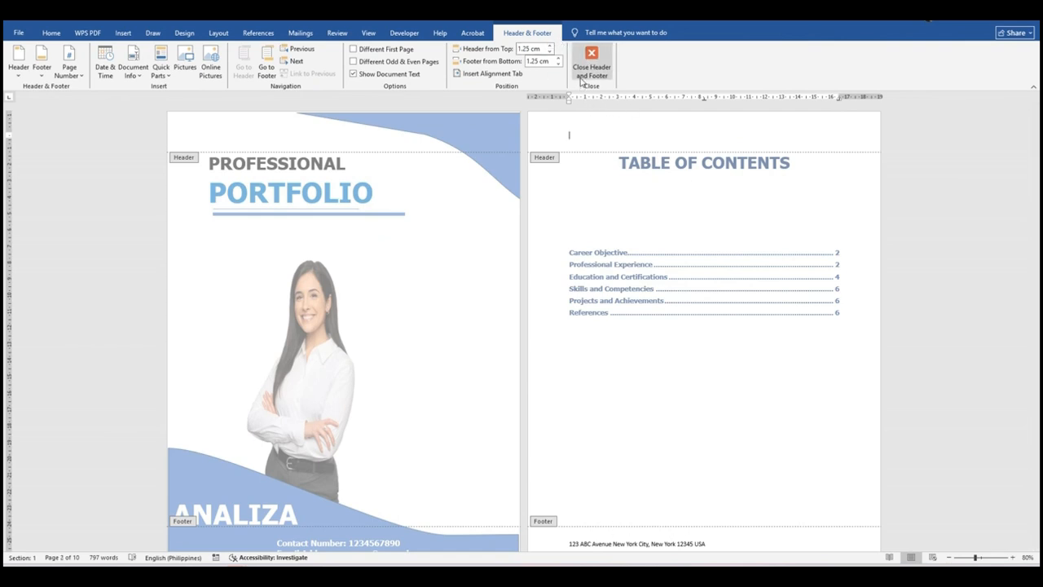
pyautogui.click(592, 72)
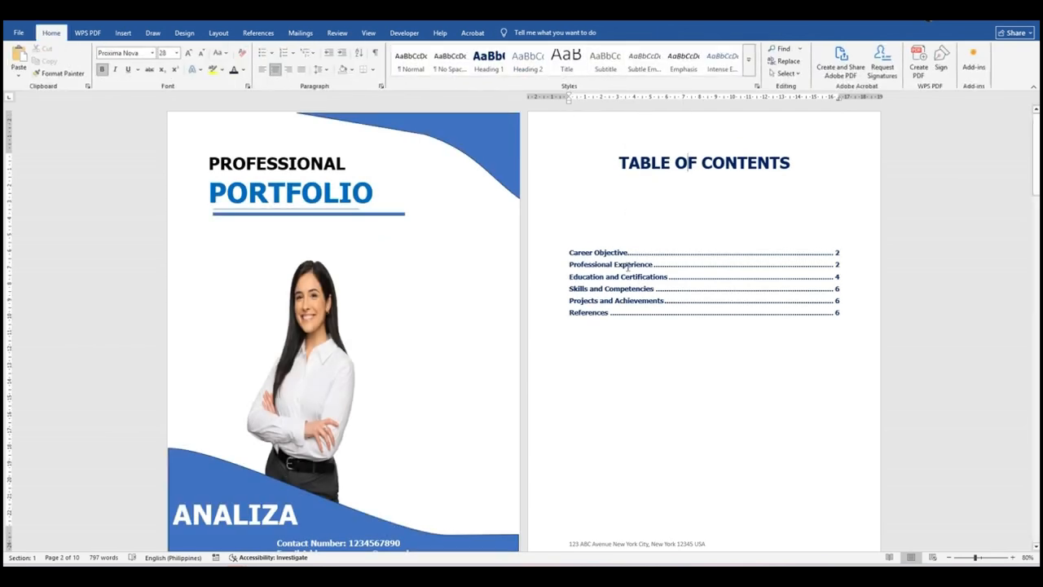
# Look through the complete portfolio from the cover page to the Skills and Competencies page and return to the cover.
pyautogui.scroll(-2, 628, 267)
pyautogui.scroll(-3, 627, 267)
pyautogui.scroll(5, 628, 265)
pyautogui.scroll(-15, 628, 267)
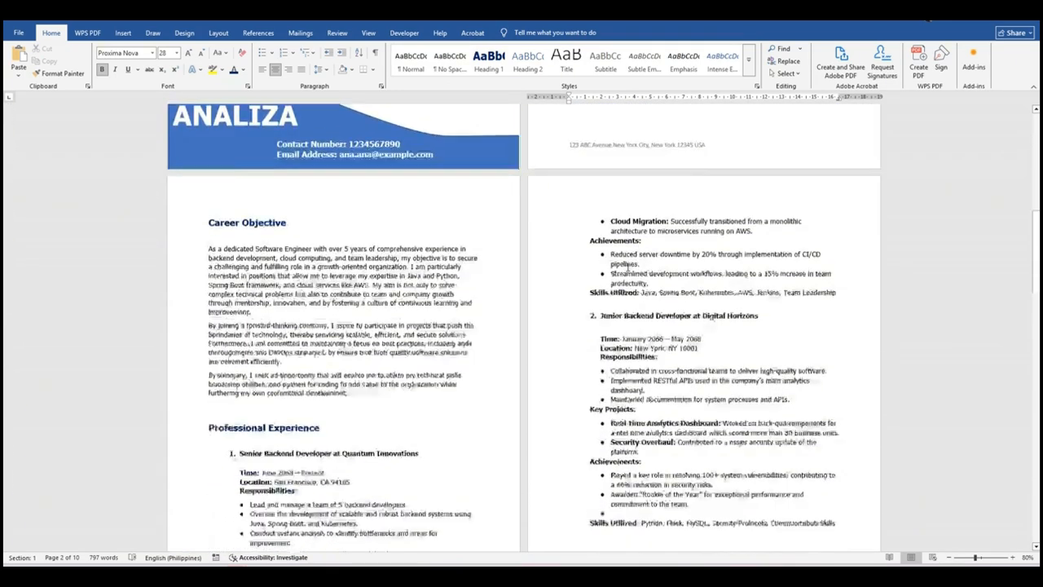
pyautogui.scroll(-15, 628, 267)
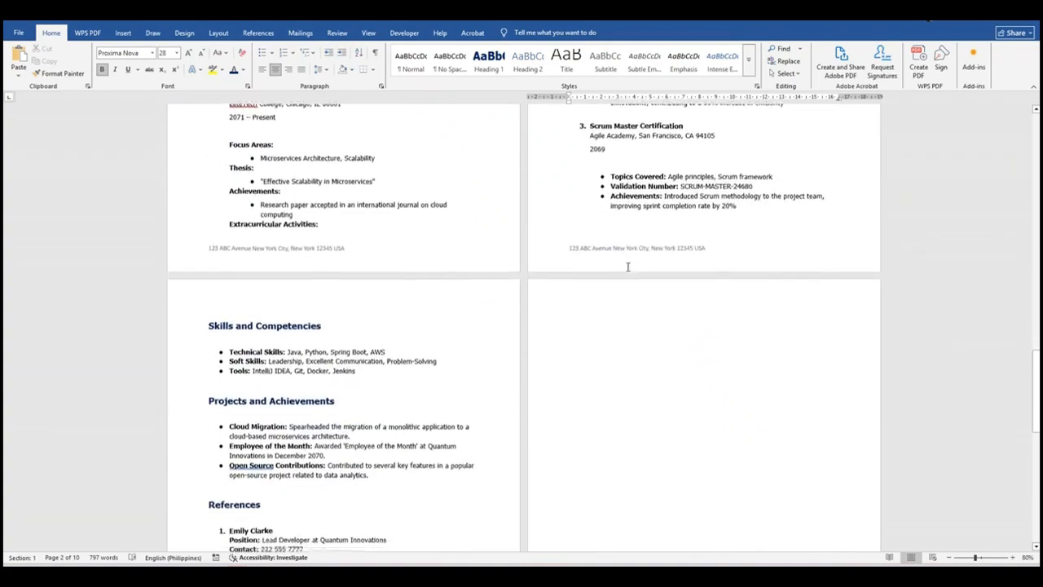
pyautogui.scroll(-2, 627, 266)
pyautogui.scroll(5, 692, 366)
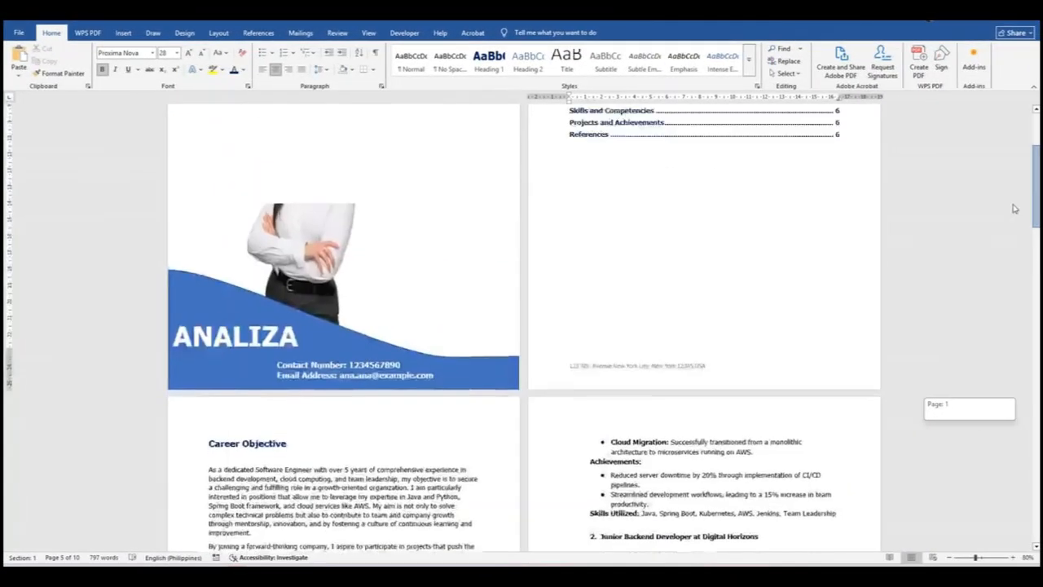
pyautogui.moveTo(1015, 209); pyautogui.dragTo(1008, 167)
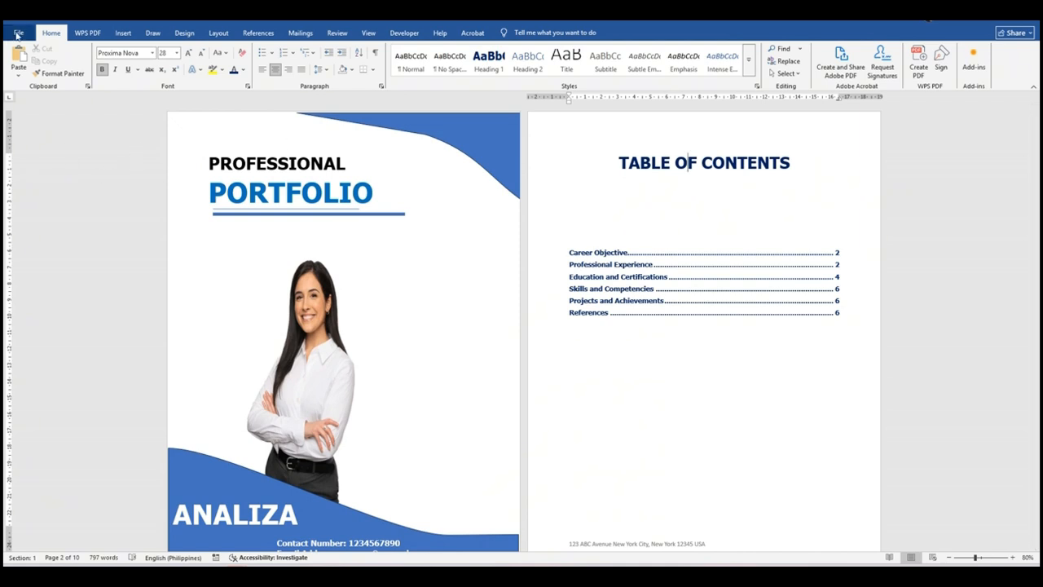
# Save the portfolio as a Word Template named PROFESSIONAL PORTFOLIO TEMPLATE V1 in the Custom Office Templates folder.
pyautogui.click(18, 35)
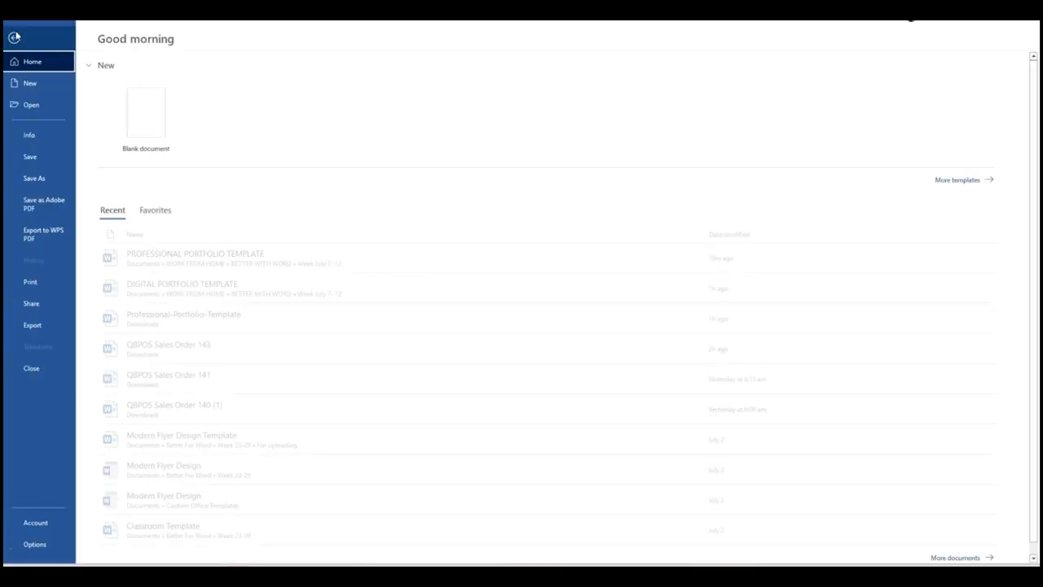
pyautogui.click(45, 181)
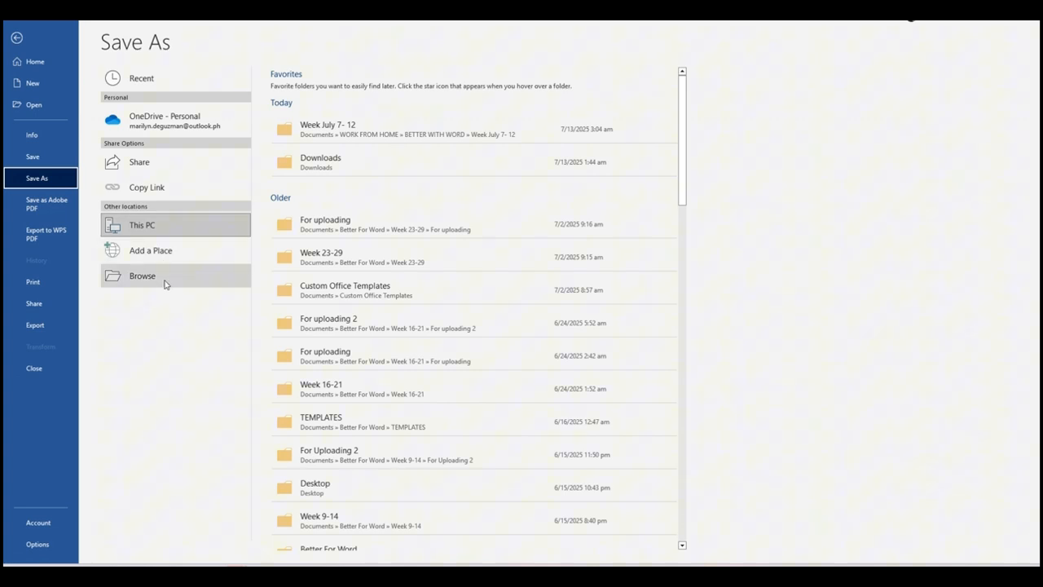
pyautogui.click(163, 281)
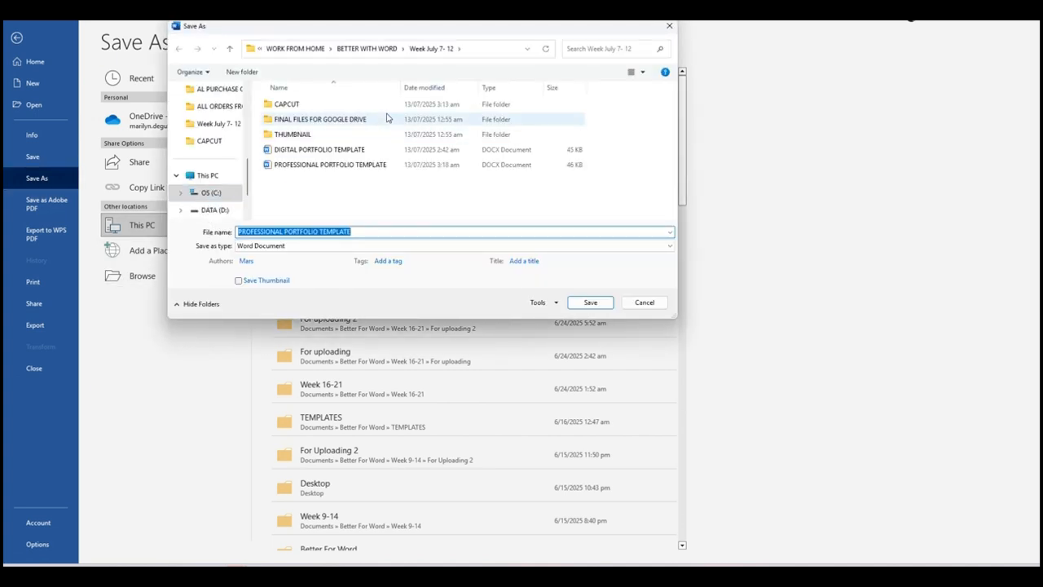
pyautogui.click(284, 249)
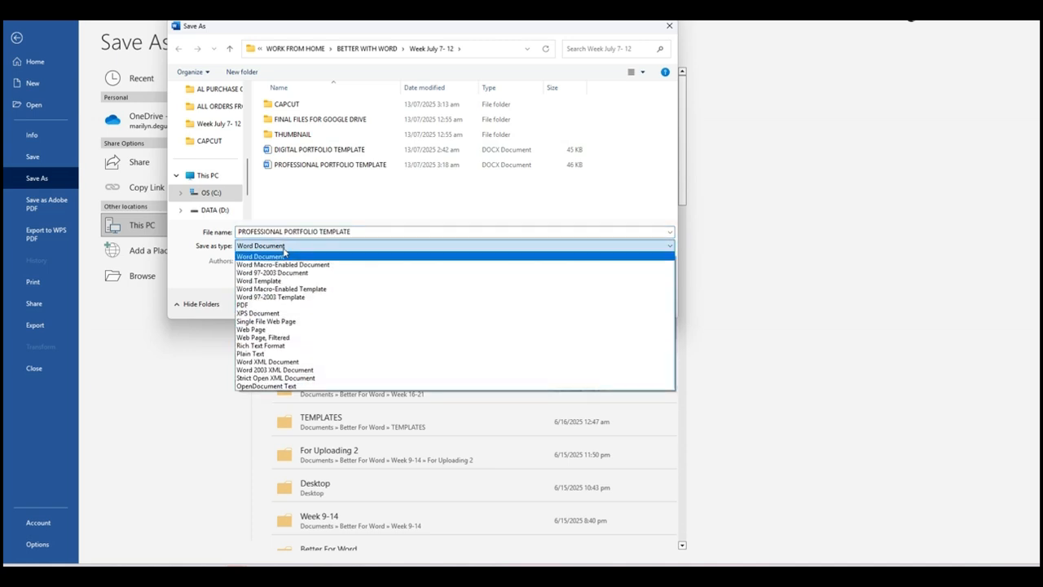
pyautogui.click(285, 282)
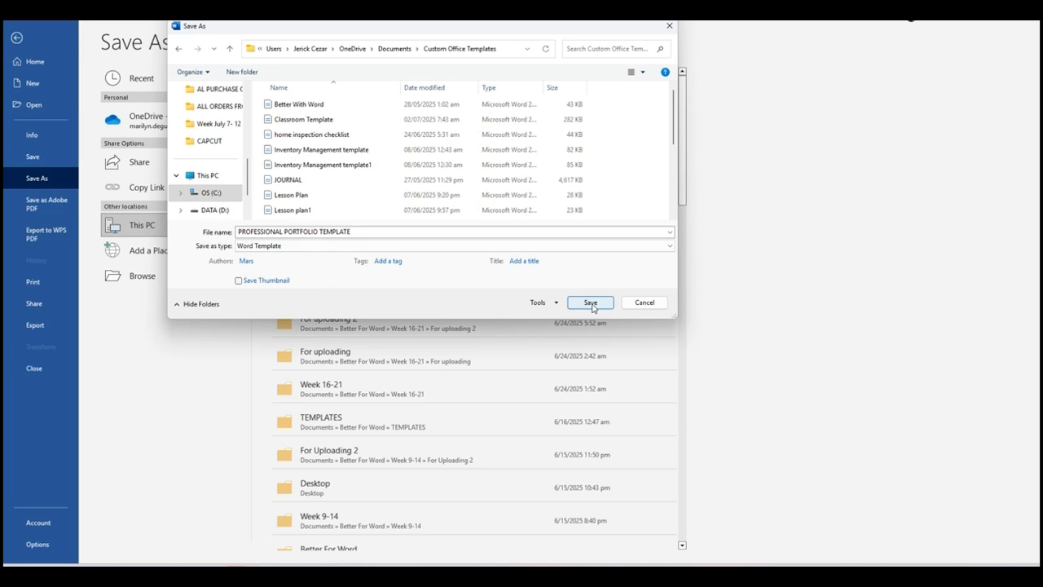
pyautogui.click(382, 231)
pyautogui.click(391, 233)
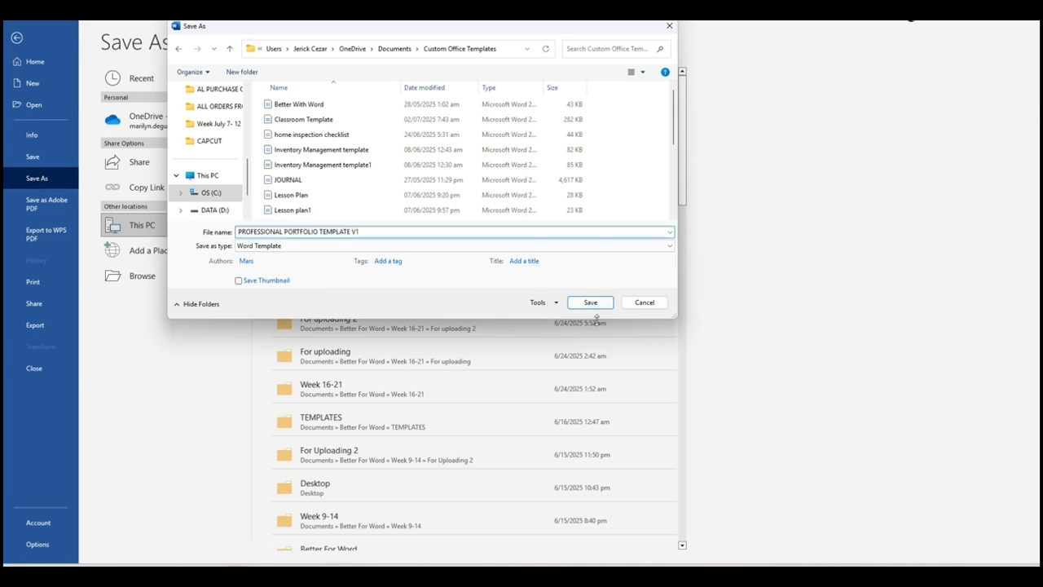
pyautogui.click(599, 303)
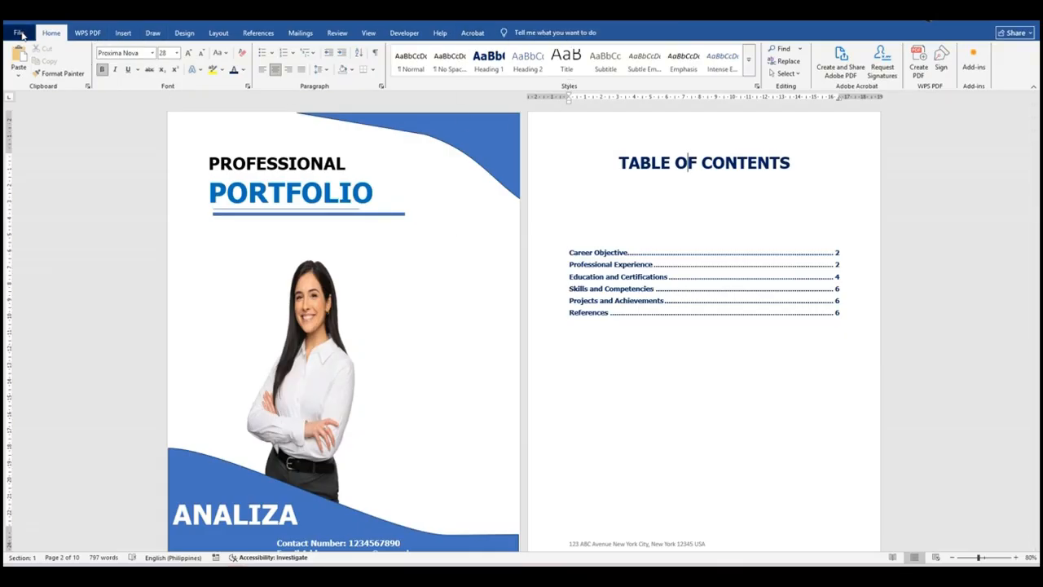
# Look for PROFESSIONAL PORTFOLIO TEMPLATE V1 among the personal templates for new documents, and return to the portfolio.
pyautogui.click(20, 34)
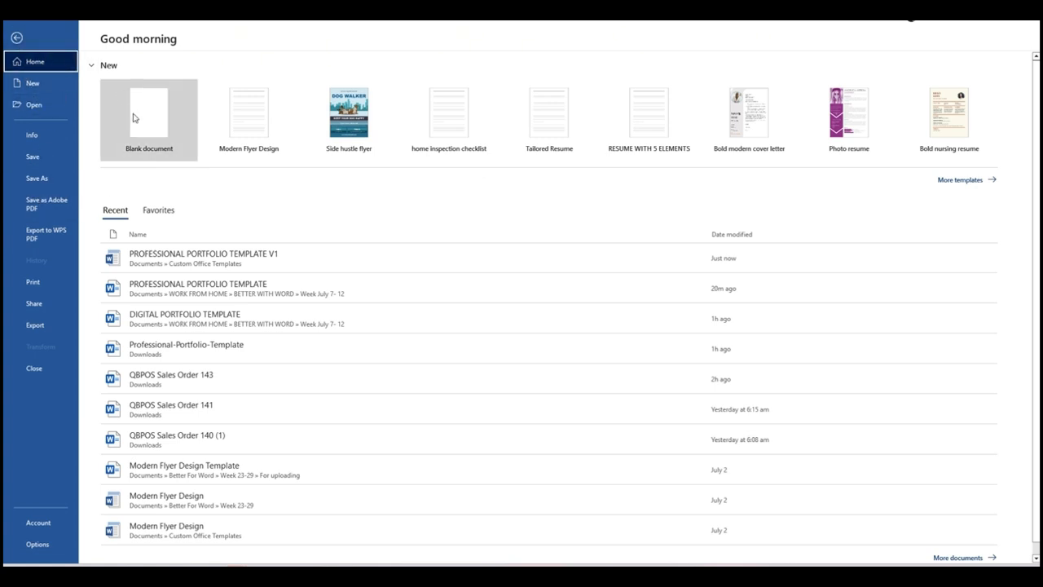
pyautogui.click(53, 89)
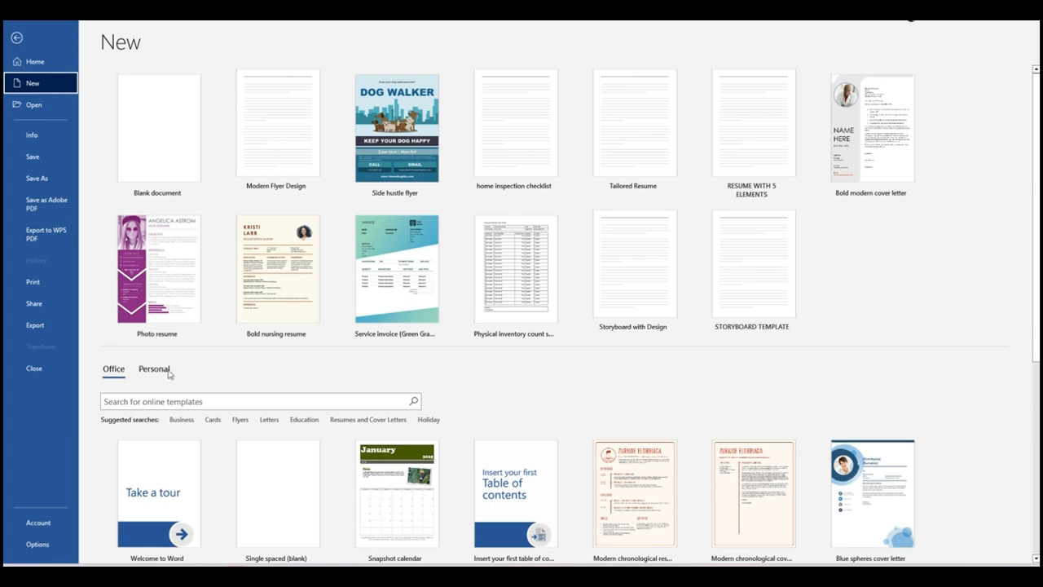
pyautogui.click(154, 370)
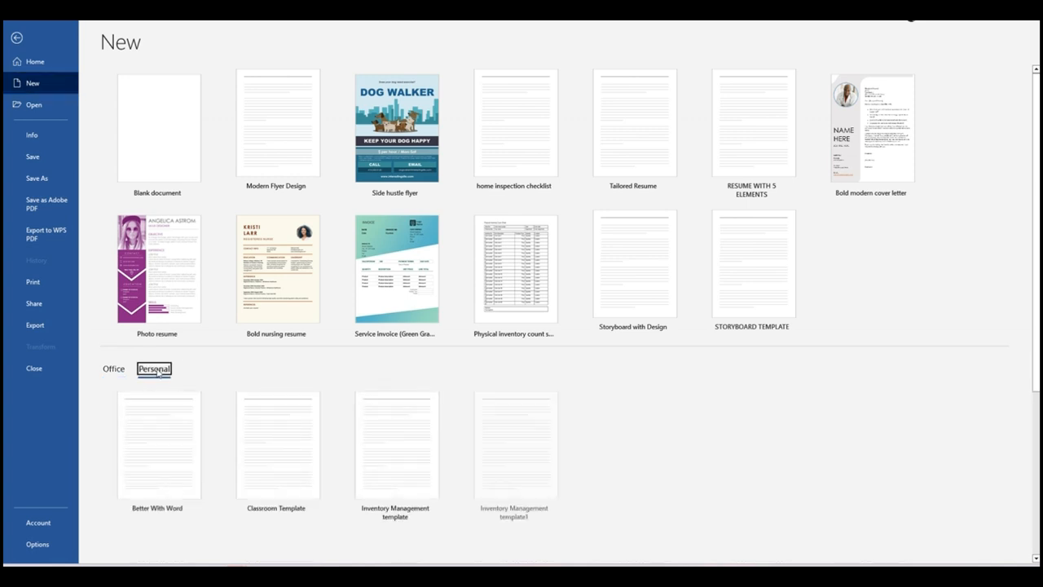
pyautogui.scroll(-3, 422, 367)
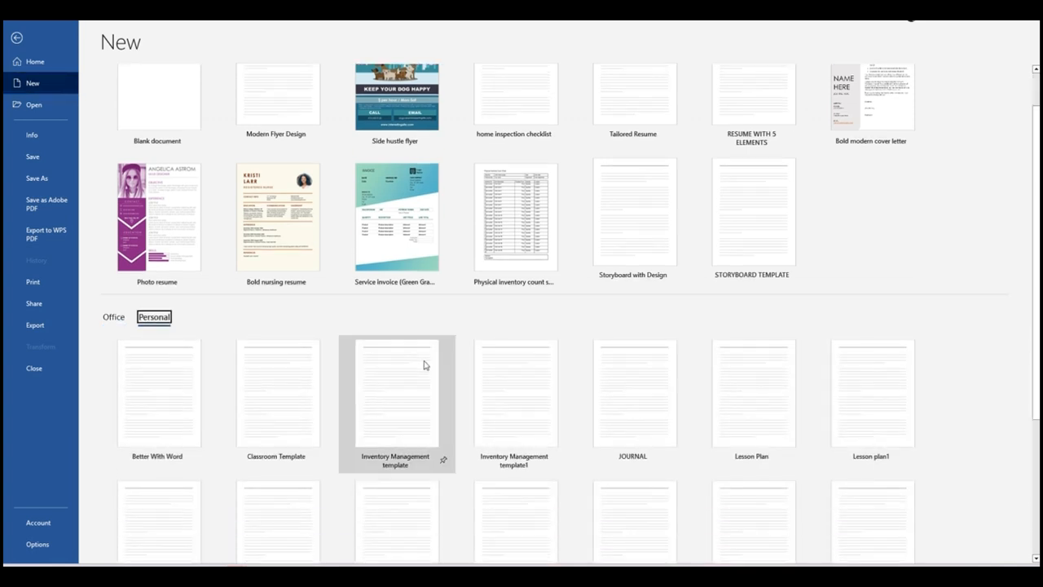
pyautogui.scroll(-1, 423, 365)
pyautogui.scroll(-1, 423, 365)
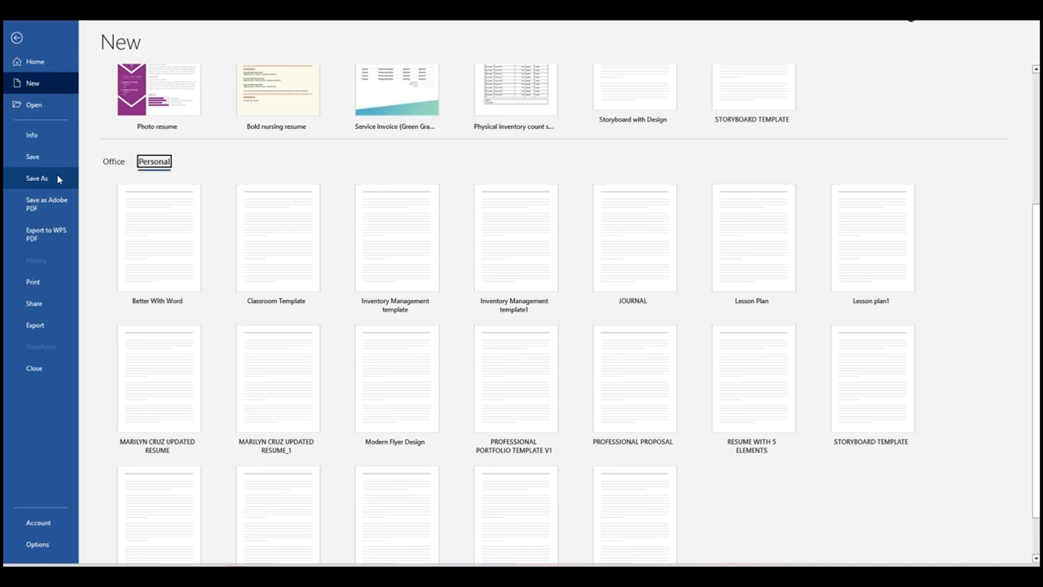
pyautogui.click(16, 38)
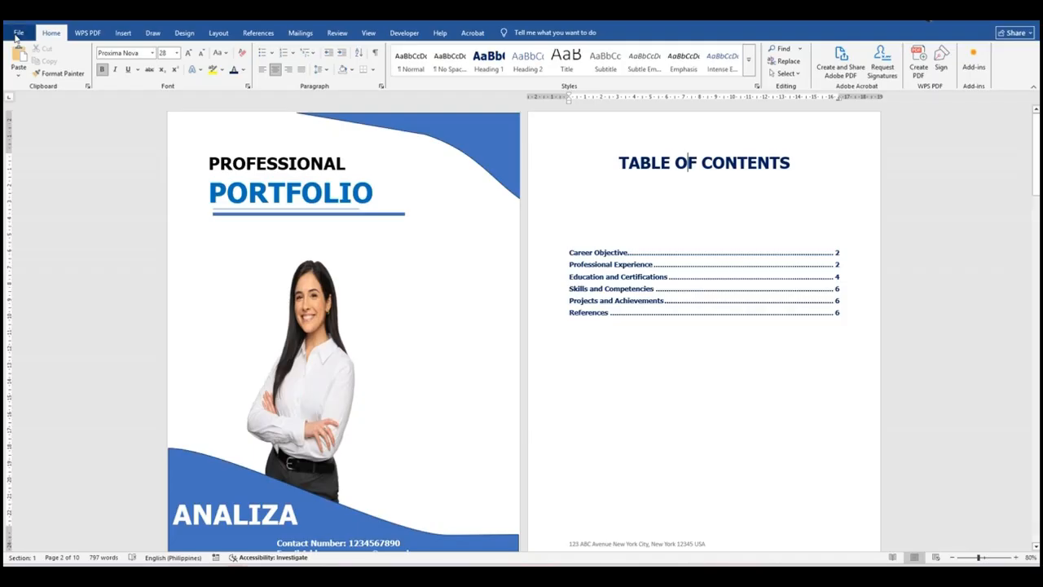
# Examine the portfolio's content and layout from the cover page down to the Skills and Competencies page.
pyautogui.scroll(-2, 414, 312)
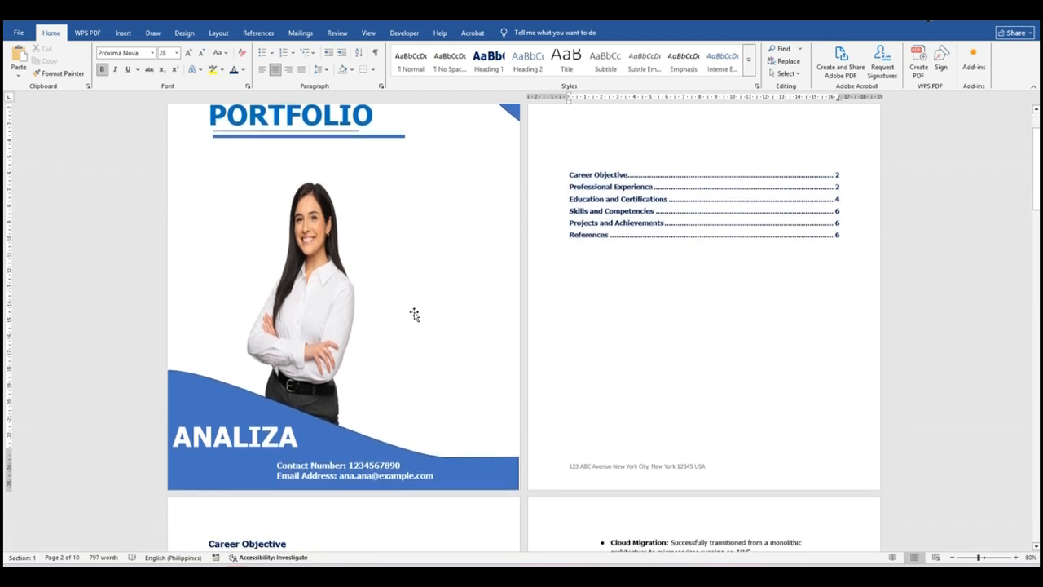
pyautogui.scroll(1, 414, 314)
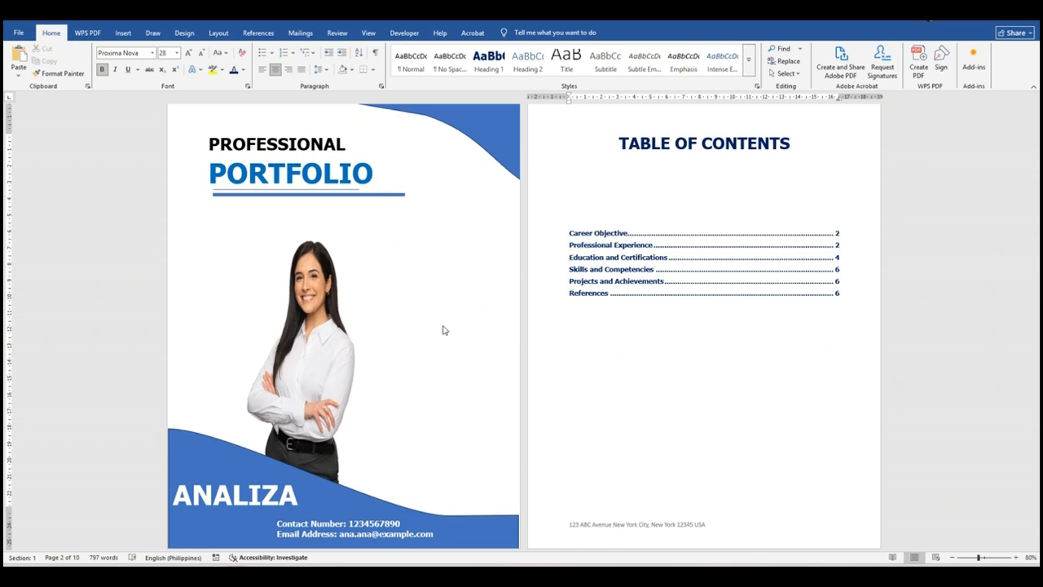
pyautogui.scroll(-3, 444, 330)
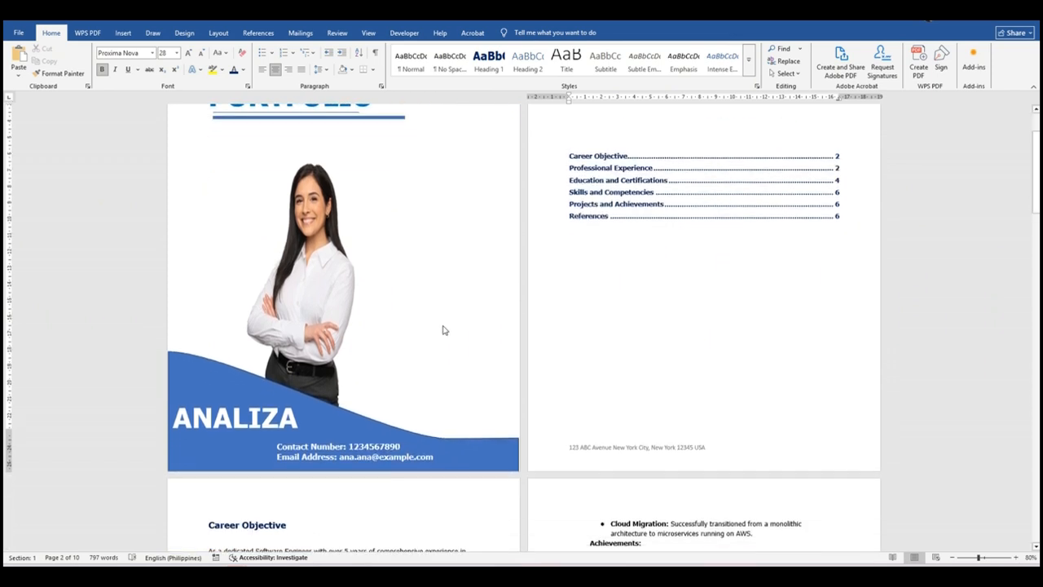
pyautogui.scroll(-6, 444, 330)
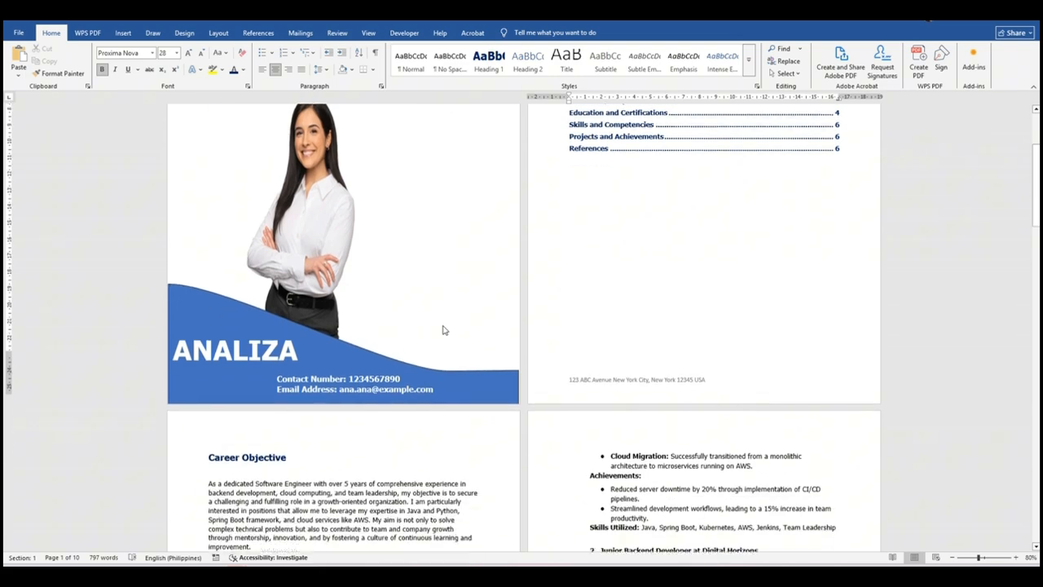
pyautogui.scroll(-4, 444, 330)
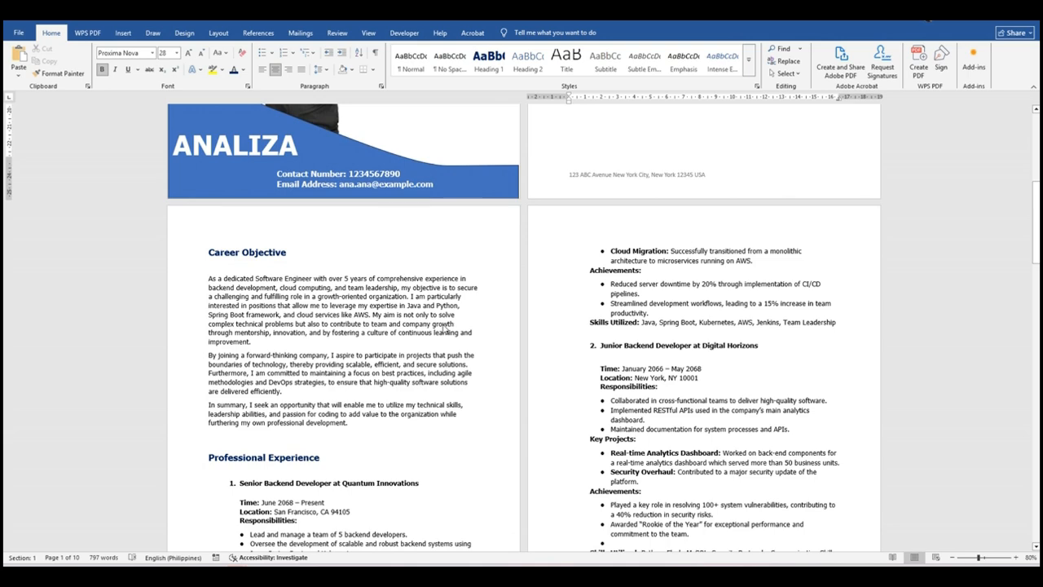
pyautogui.scroll(-7, 582, 319)
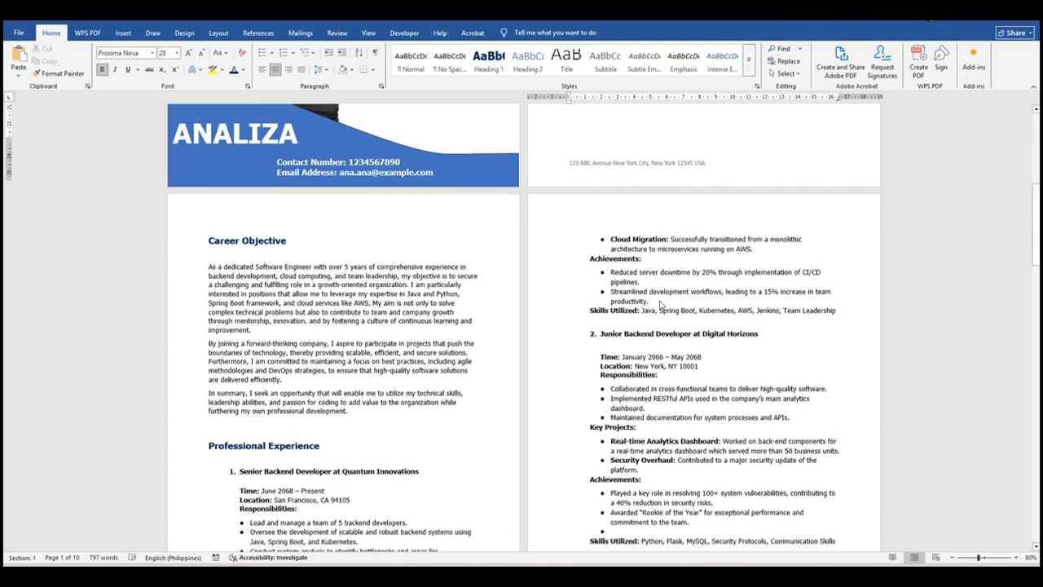
pyautogui.scroll(-13, 661, 304)
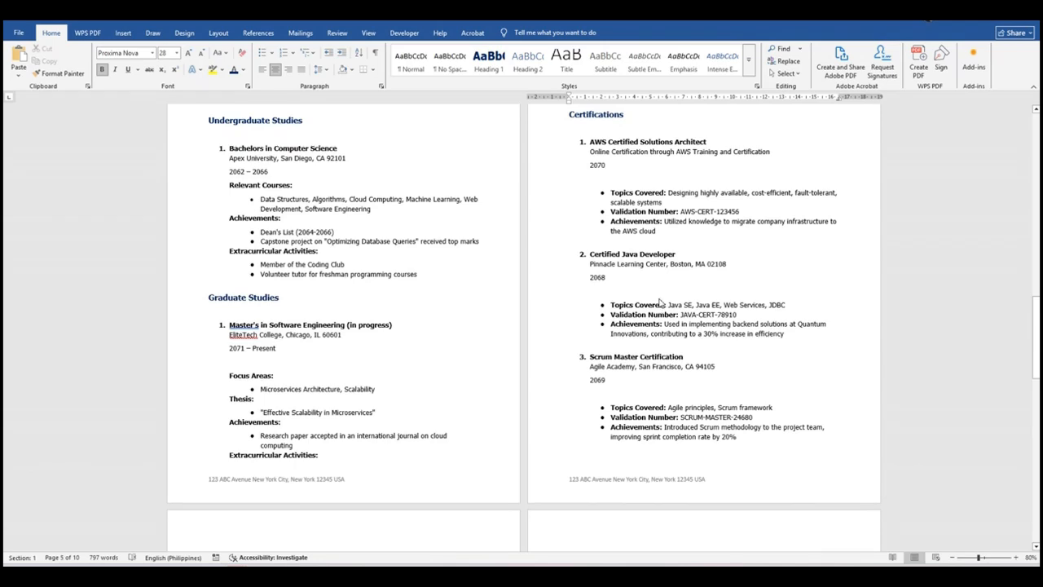
pyautogui.scroll(-1, 622, 235)
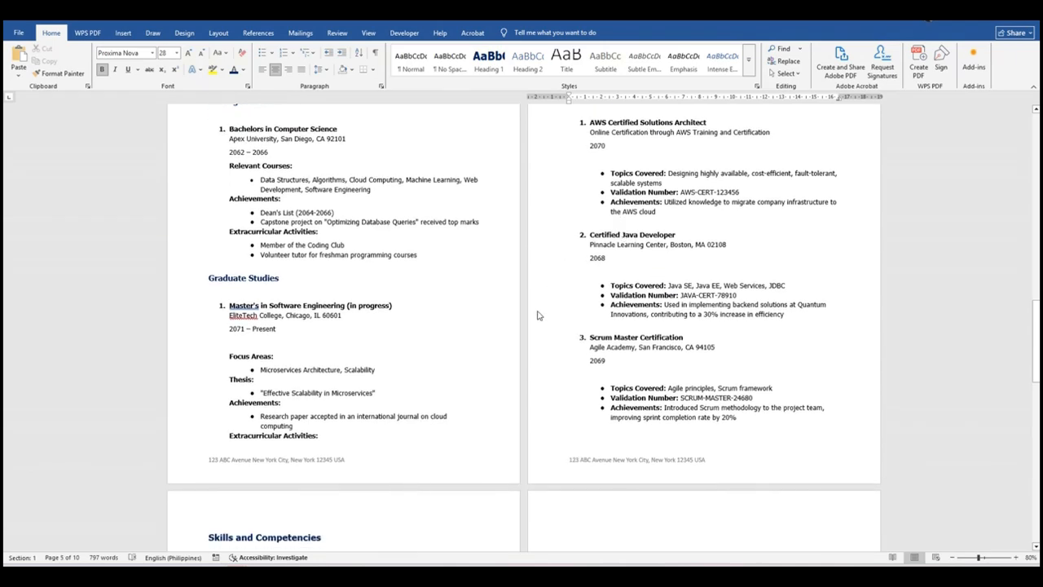
pyautogui.scroll(-8, 537, 314)
pyautogui.scroll(-1, 537, 315)
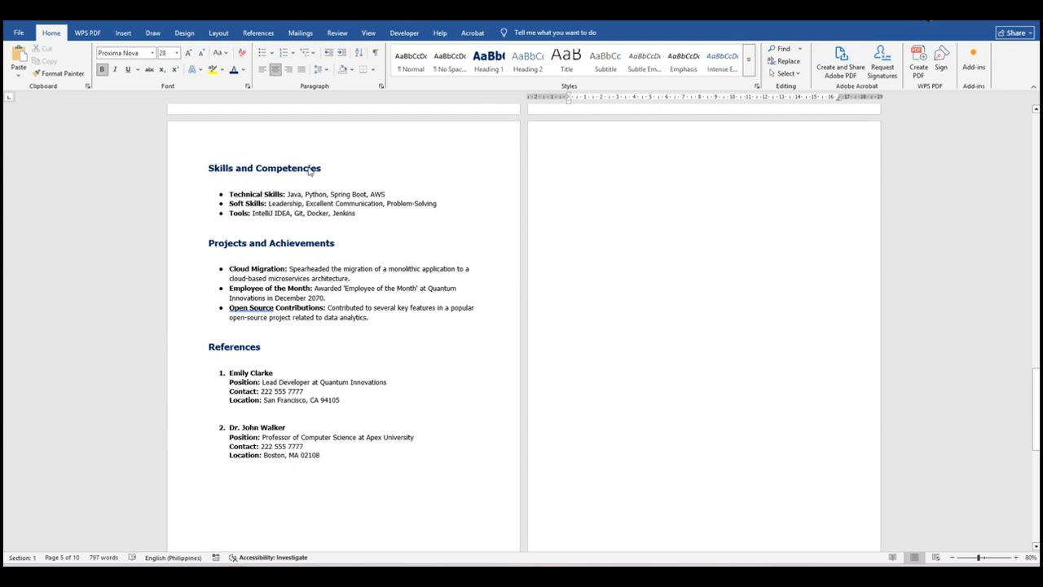
# Make room above the References heading and duplicate the whole Projects and Achievements section there, including its heading and bullets.
pyautogui.click(374, 319)
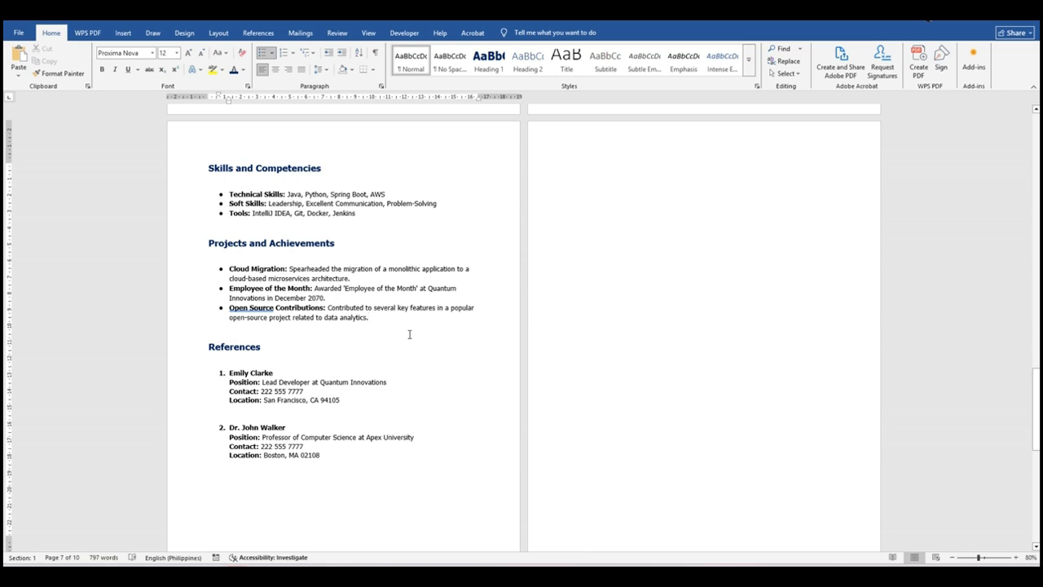
pyautogui.press('Return')
pyautogui.press('Return')
pyautogui.press('Return')
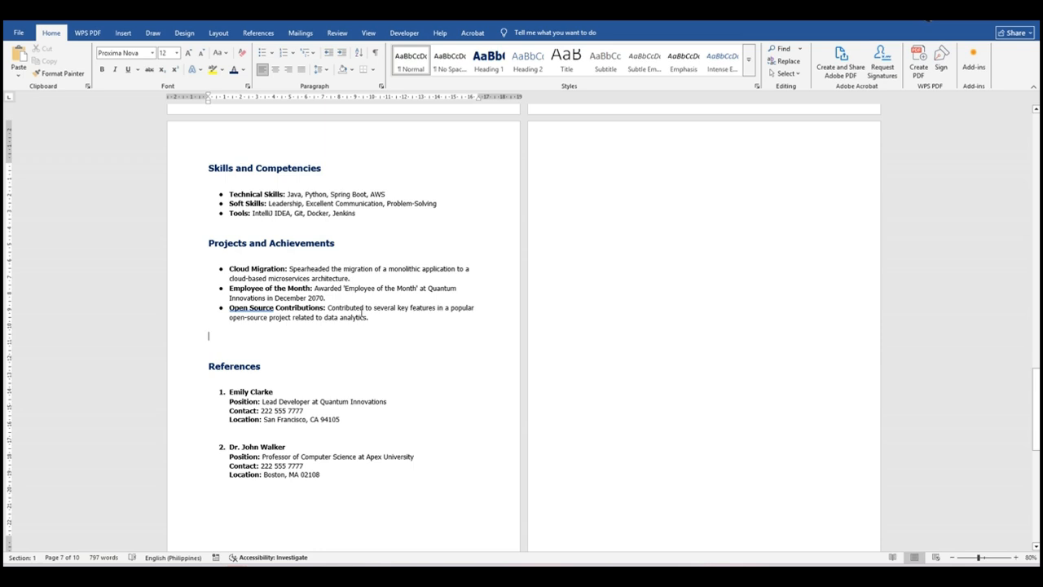
pyautogui.moveTo(377, 321); pyautogui.dragTo(211, 226)
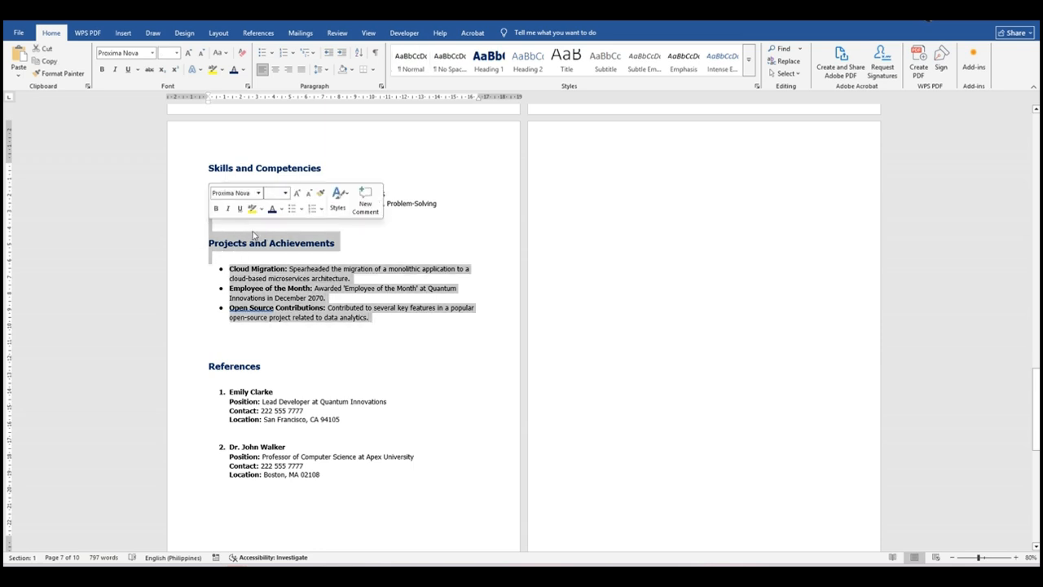
pyautogui.click(375, 319)
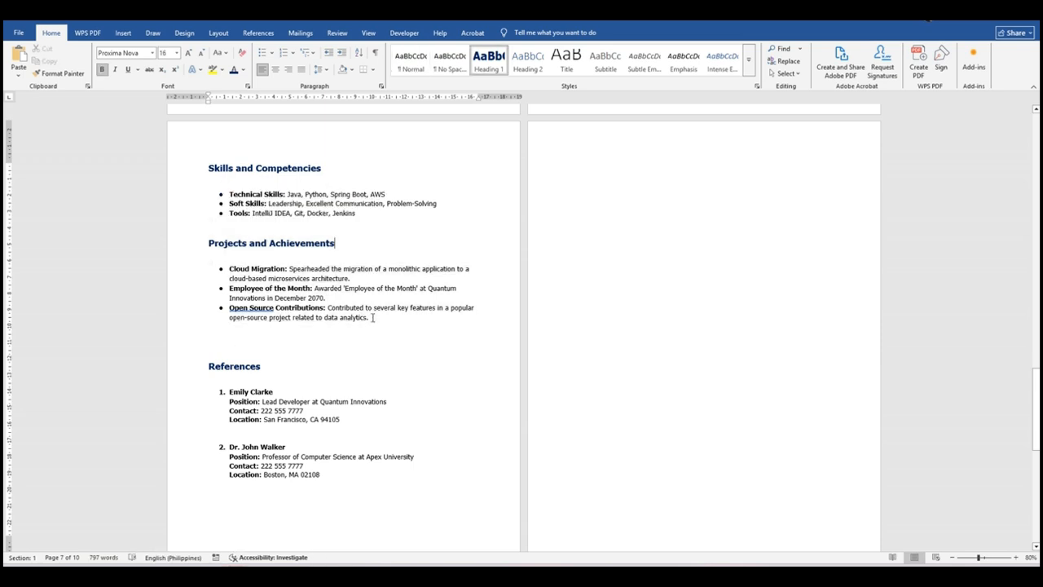
pyautogui.moveTo(375, 318); pyautogui.dragTo(210, 241)
pyautogui.hotkey('ctrl', 'c')
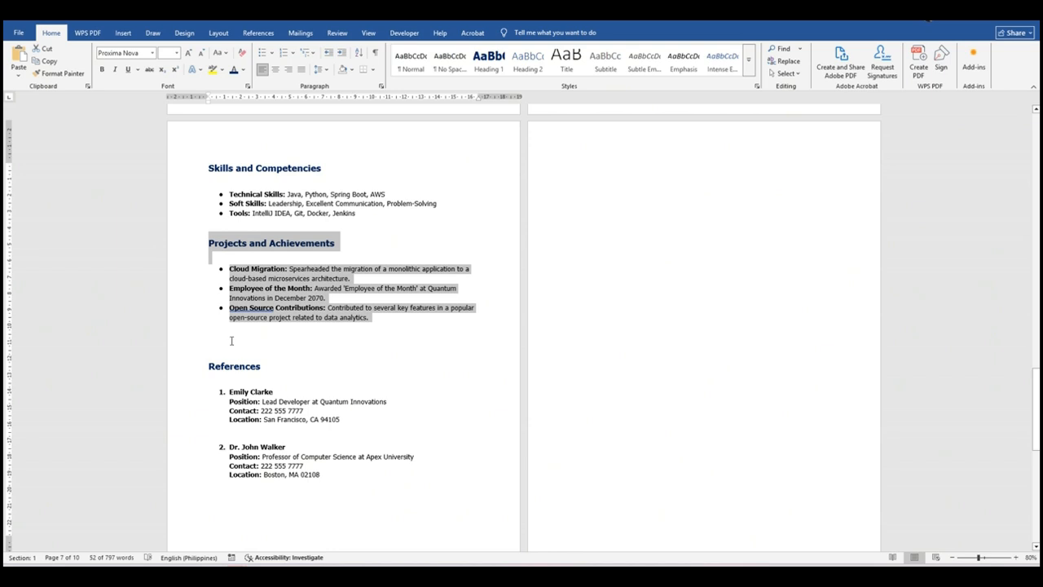
pyautogui.click(230, 341)
pyautogui.hotkey('ctrl', 'v')
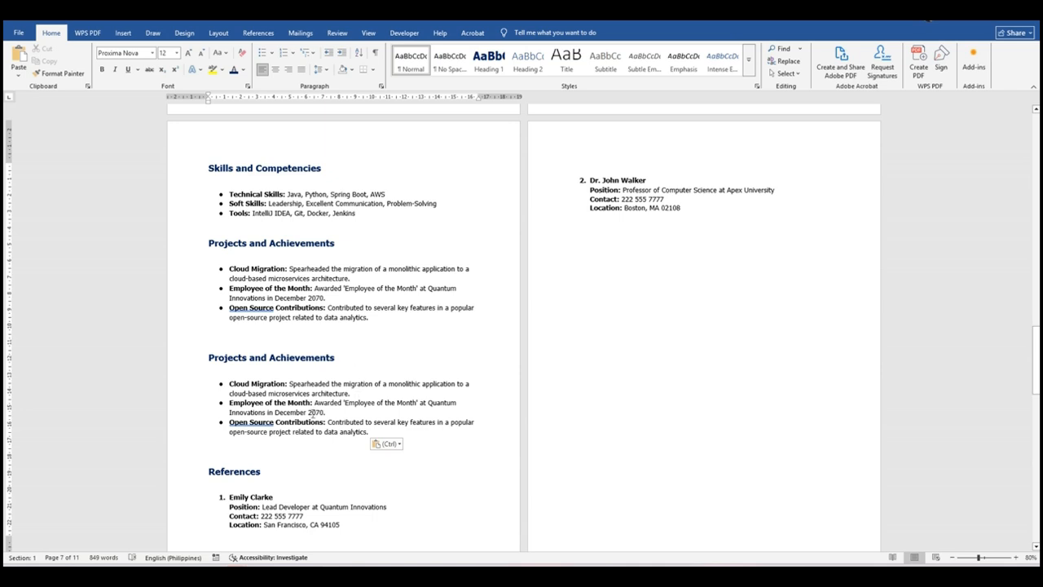
# Delete the duplicated Projects and Achievements section and the extra blank lines above the References heading.
pyautogui.moveTo(377, 431); pyautogui.dragTo(218, 344)
pyautogui.press('Delete')
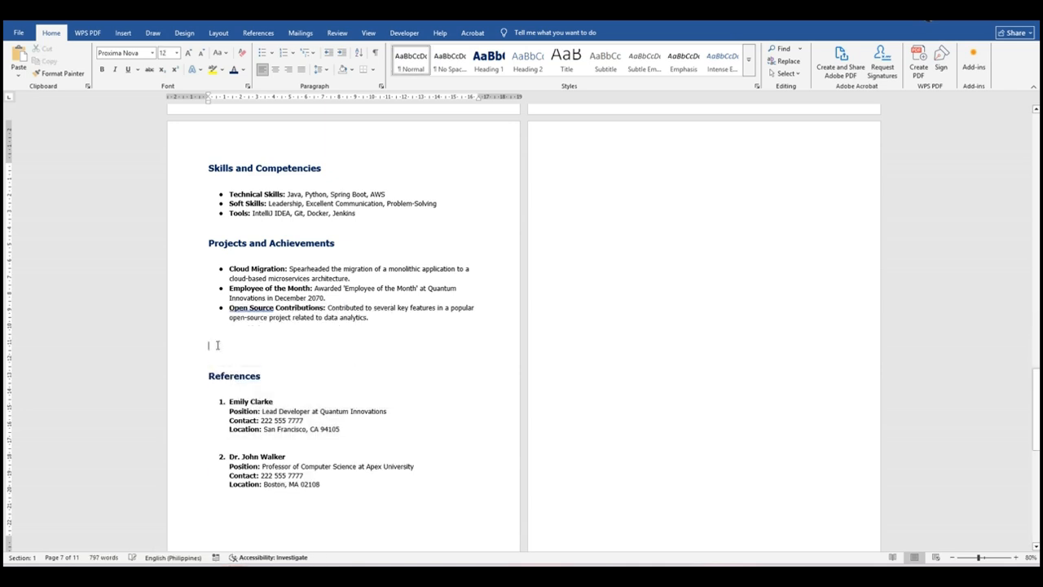
pyautogui.press('Delete')
pyautogui.press('Delete')
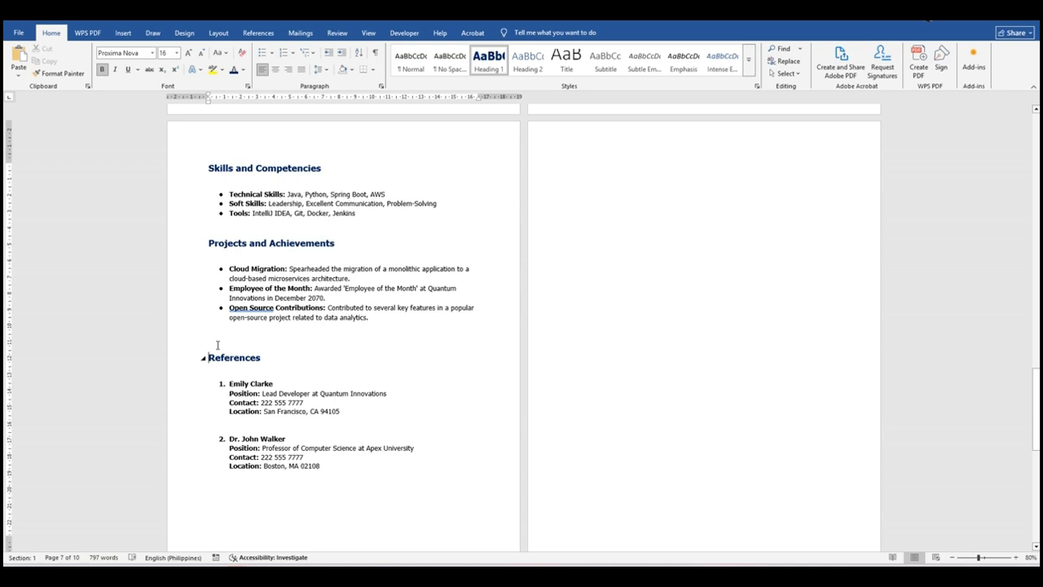
pyautogui.press('Delete')
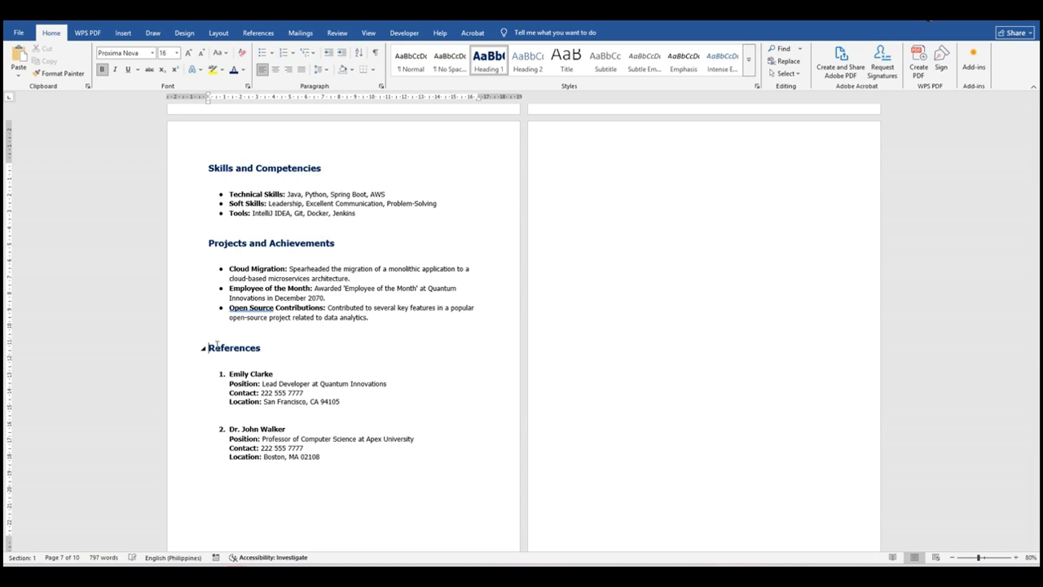
# Look back through the portfolio from the References section up to the cover page and table of contents.
pyautogui.click(367, 458)
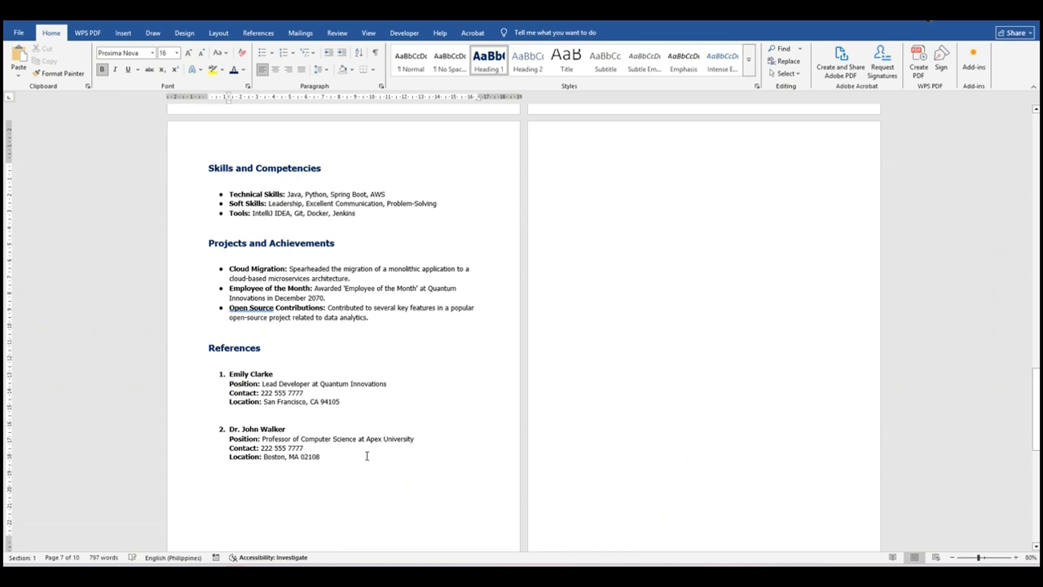
pyautogui.scroll(10, 370, 363)
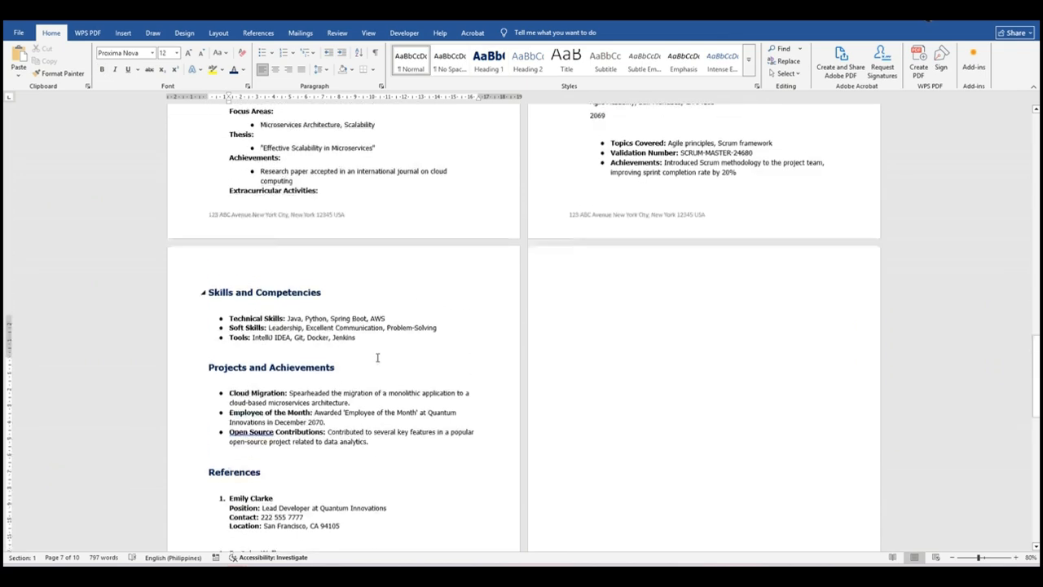
pyautogui.scroll(5, 377, 358)
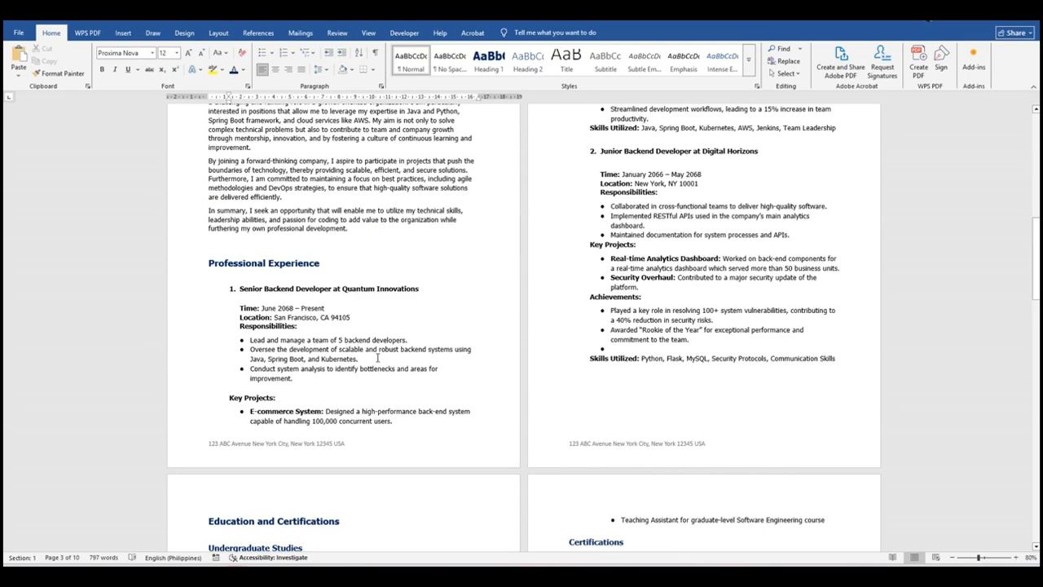
pyautogui.scroll(6, 377, 357)
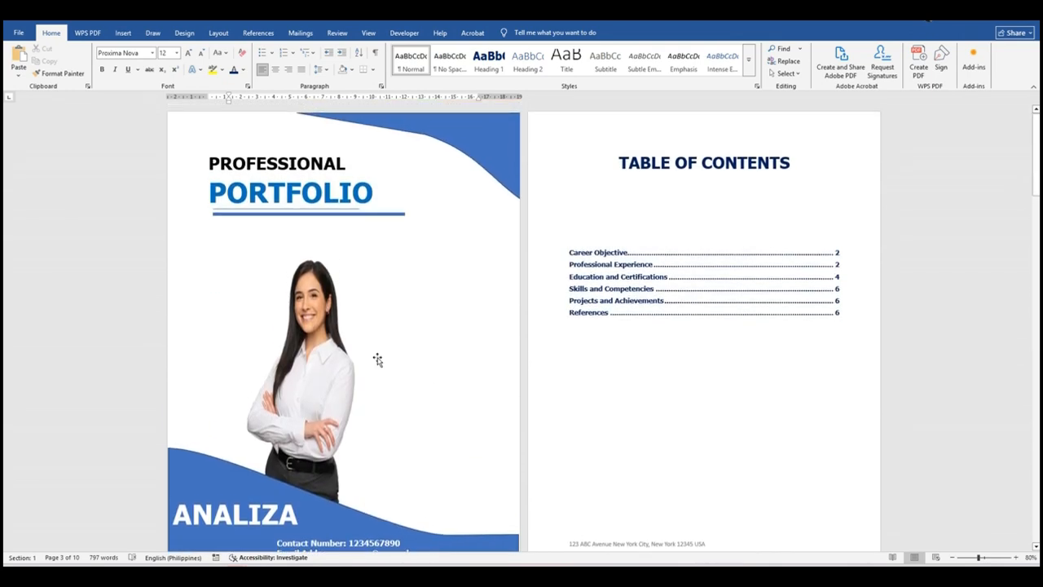